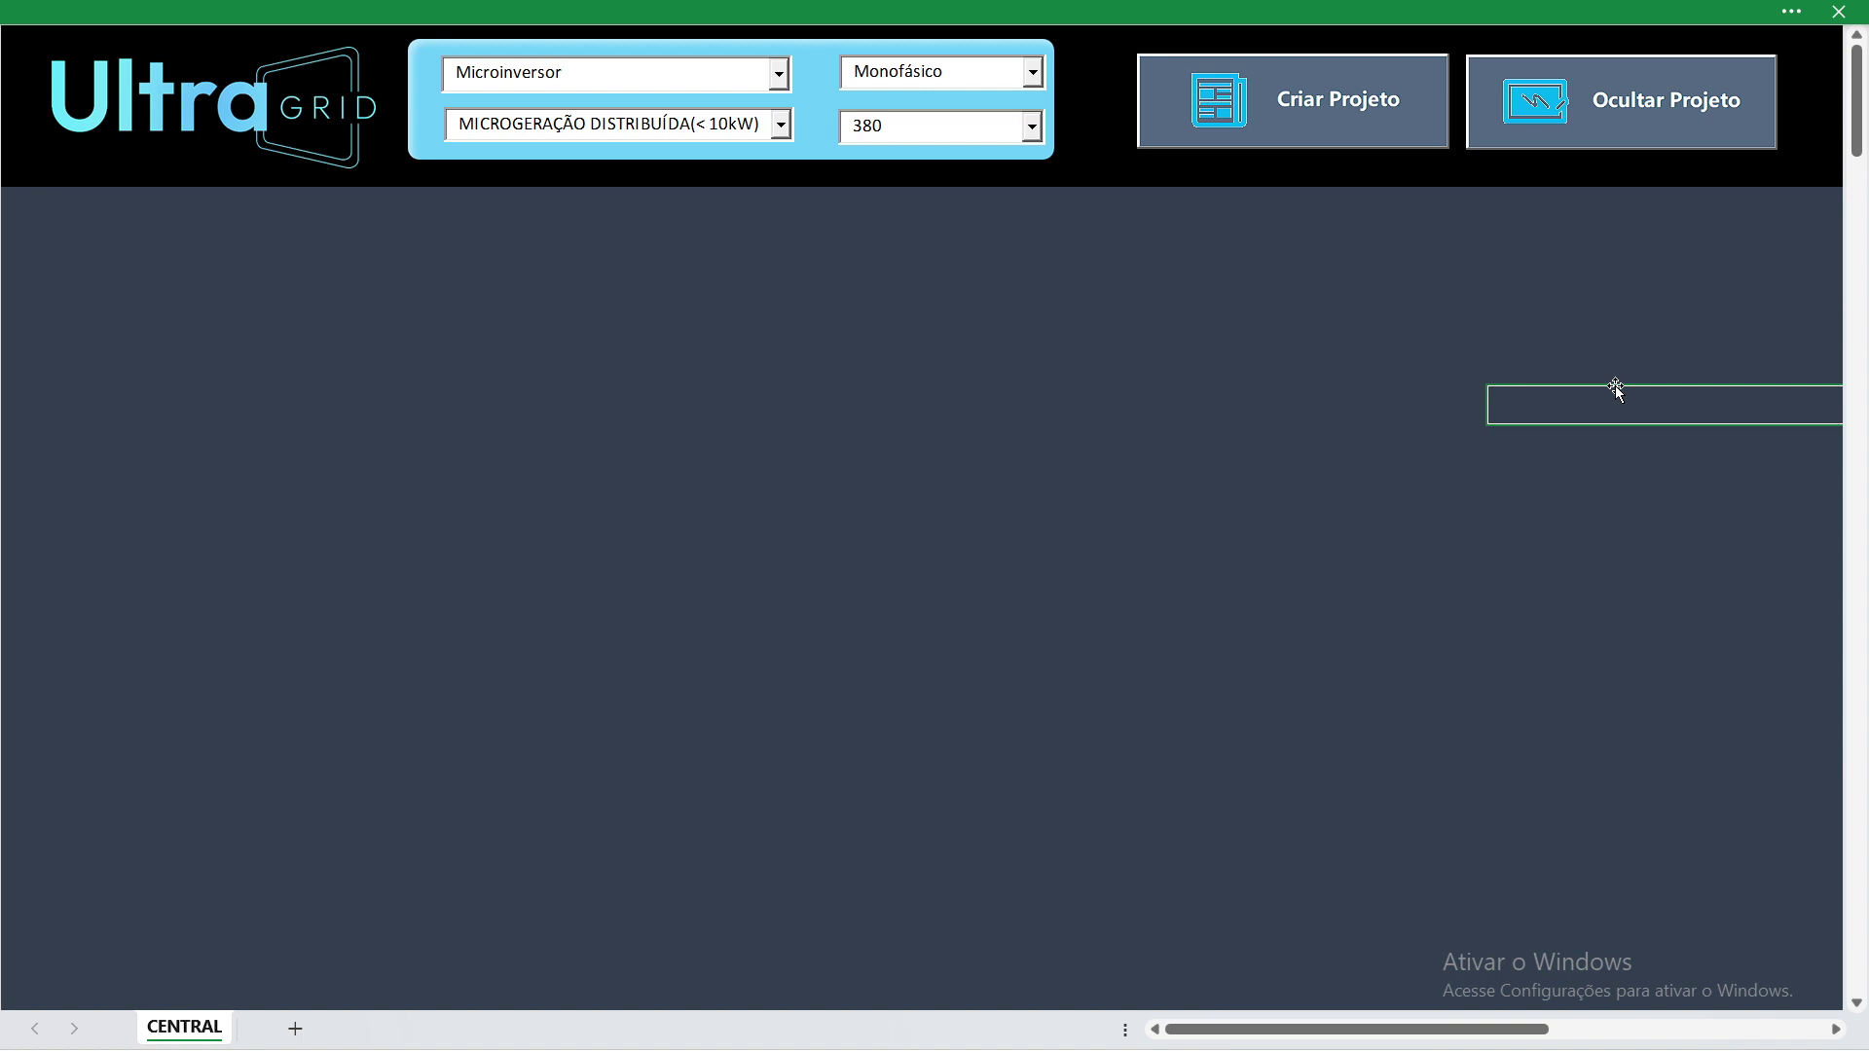
Step: Review the inverter, phase and generation options, set the voltage to 220, and create the project
left_click(542, 80)
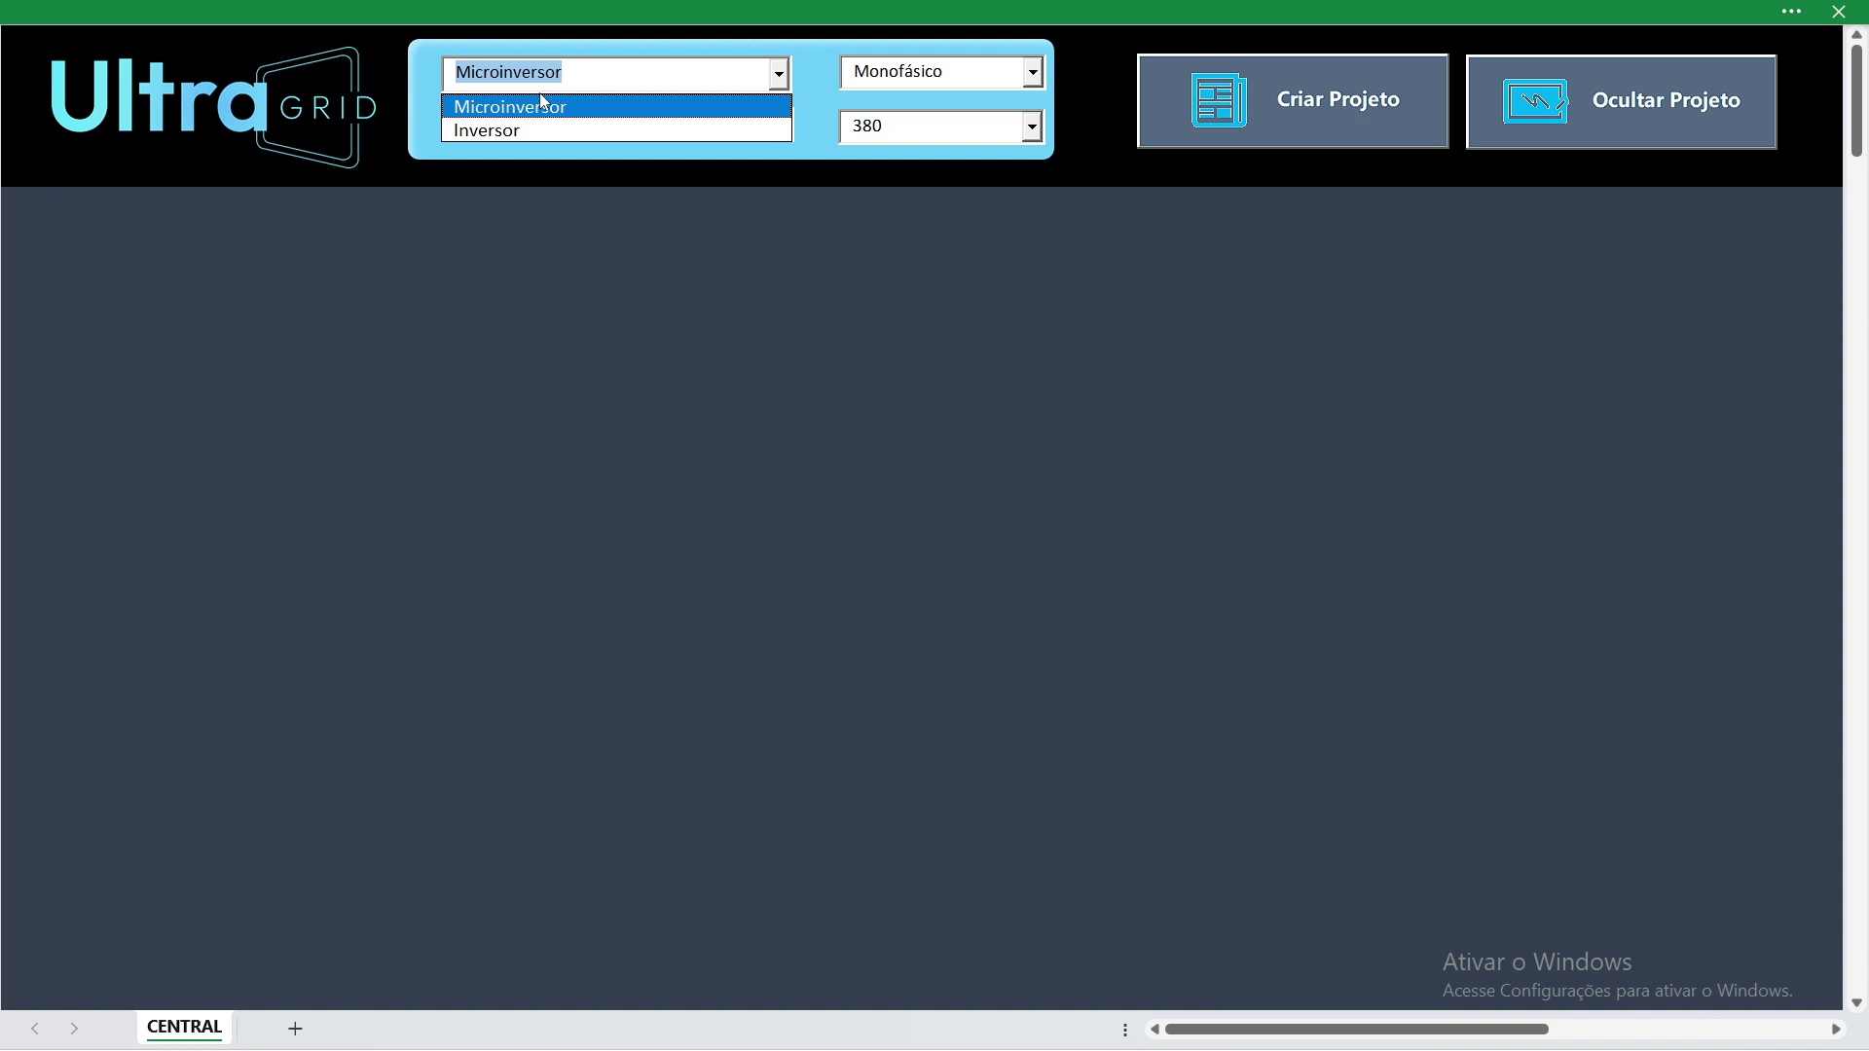
left_click(940, 72)
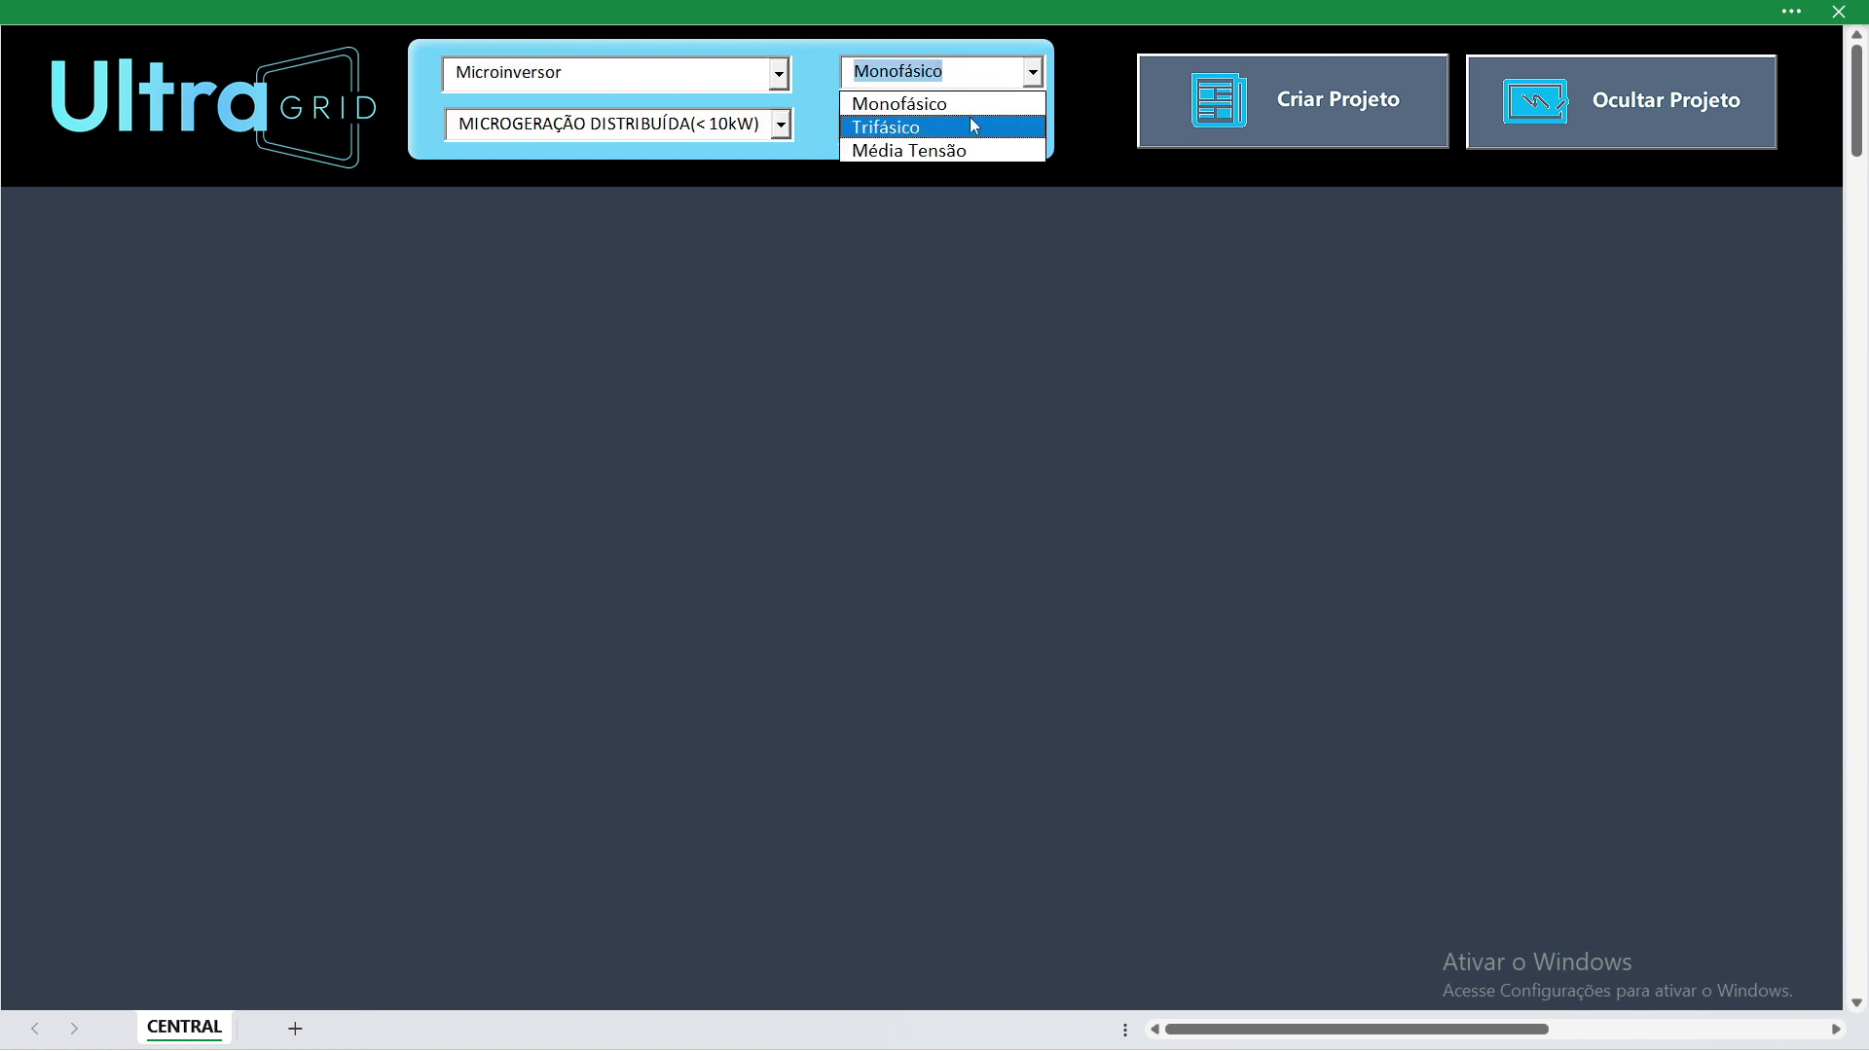
left_click(537, 125)
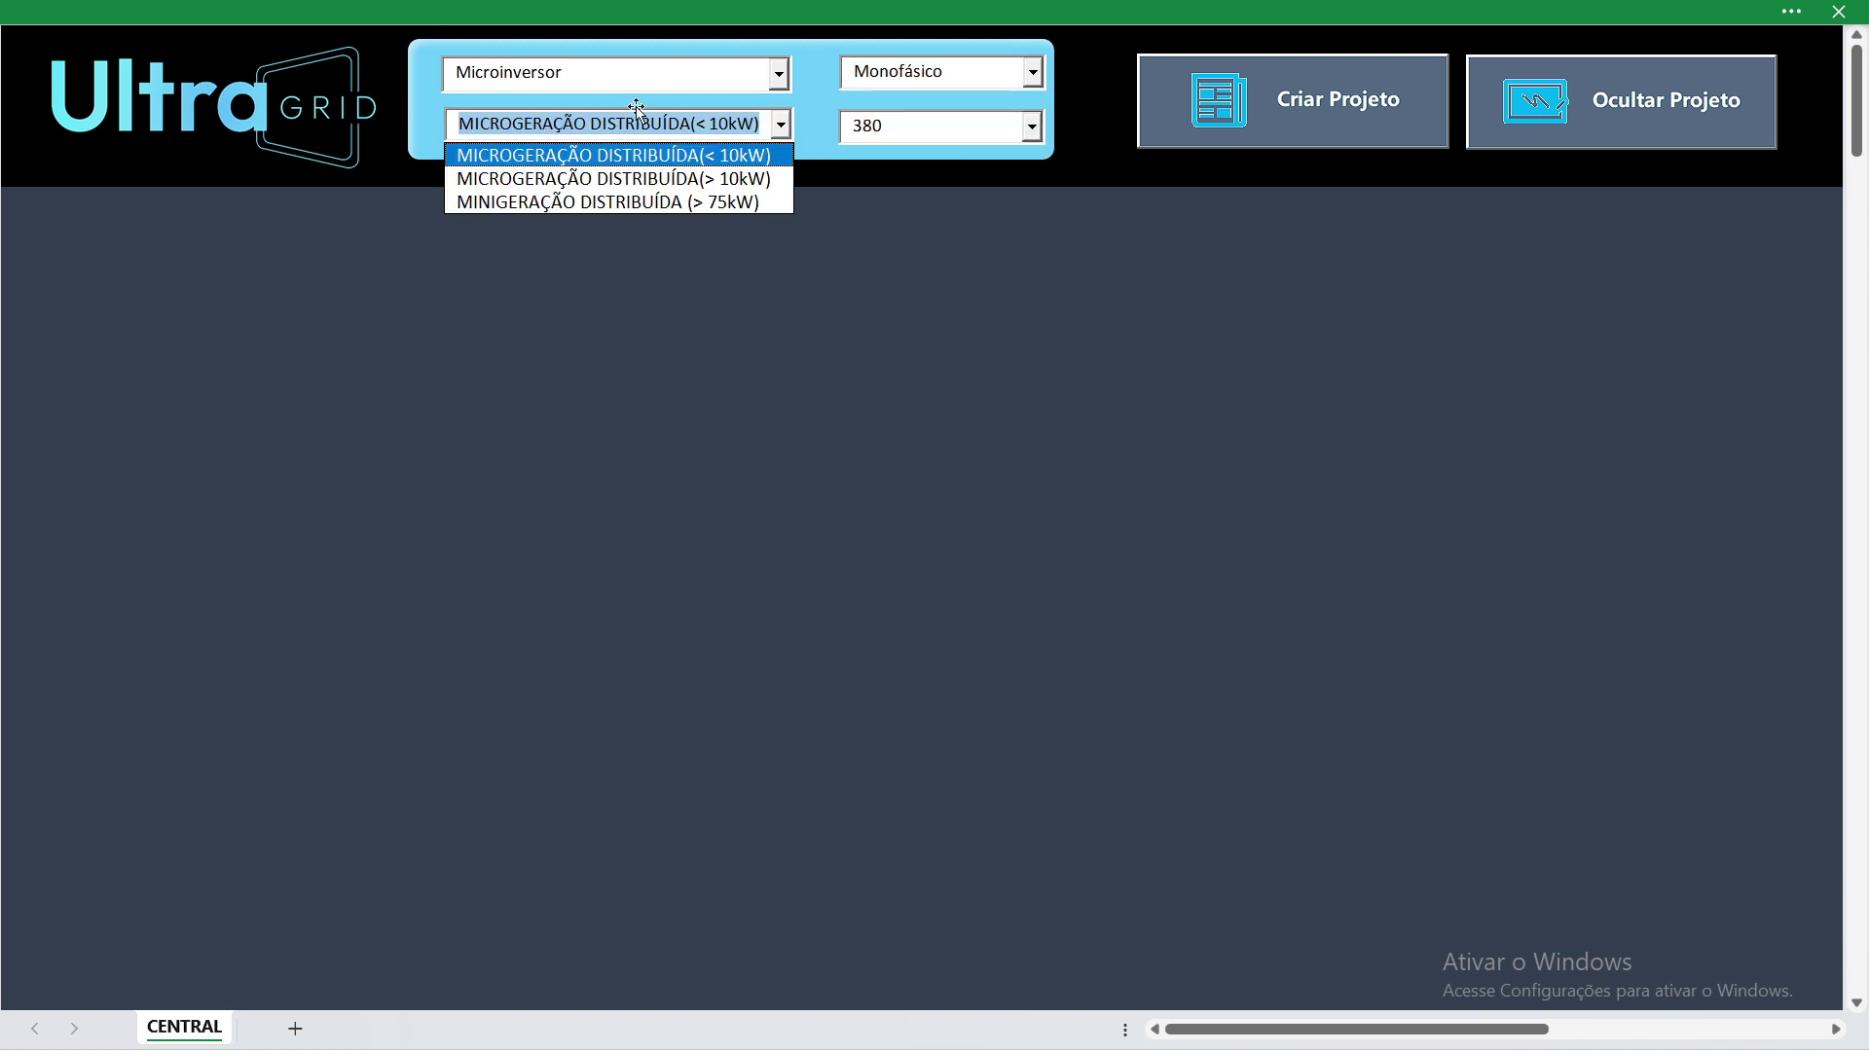
left_click(940, 124)
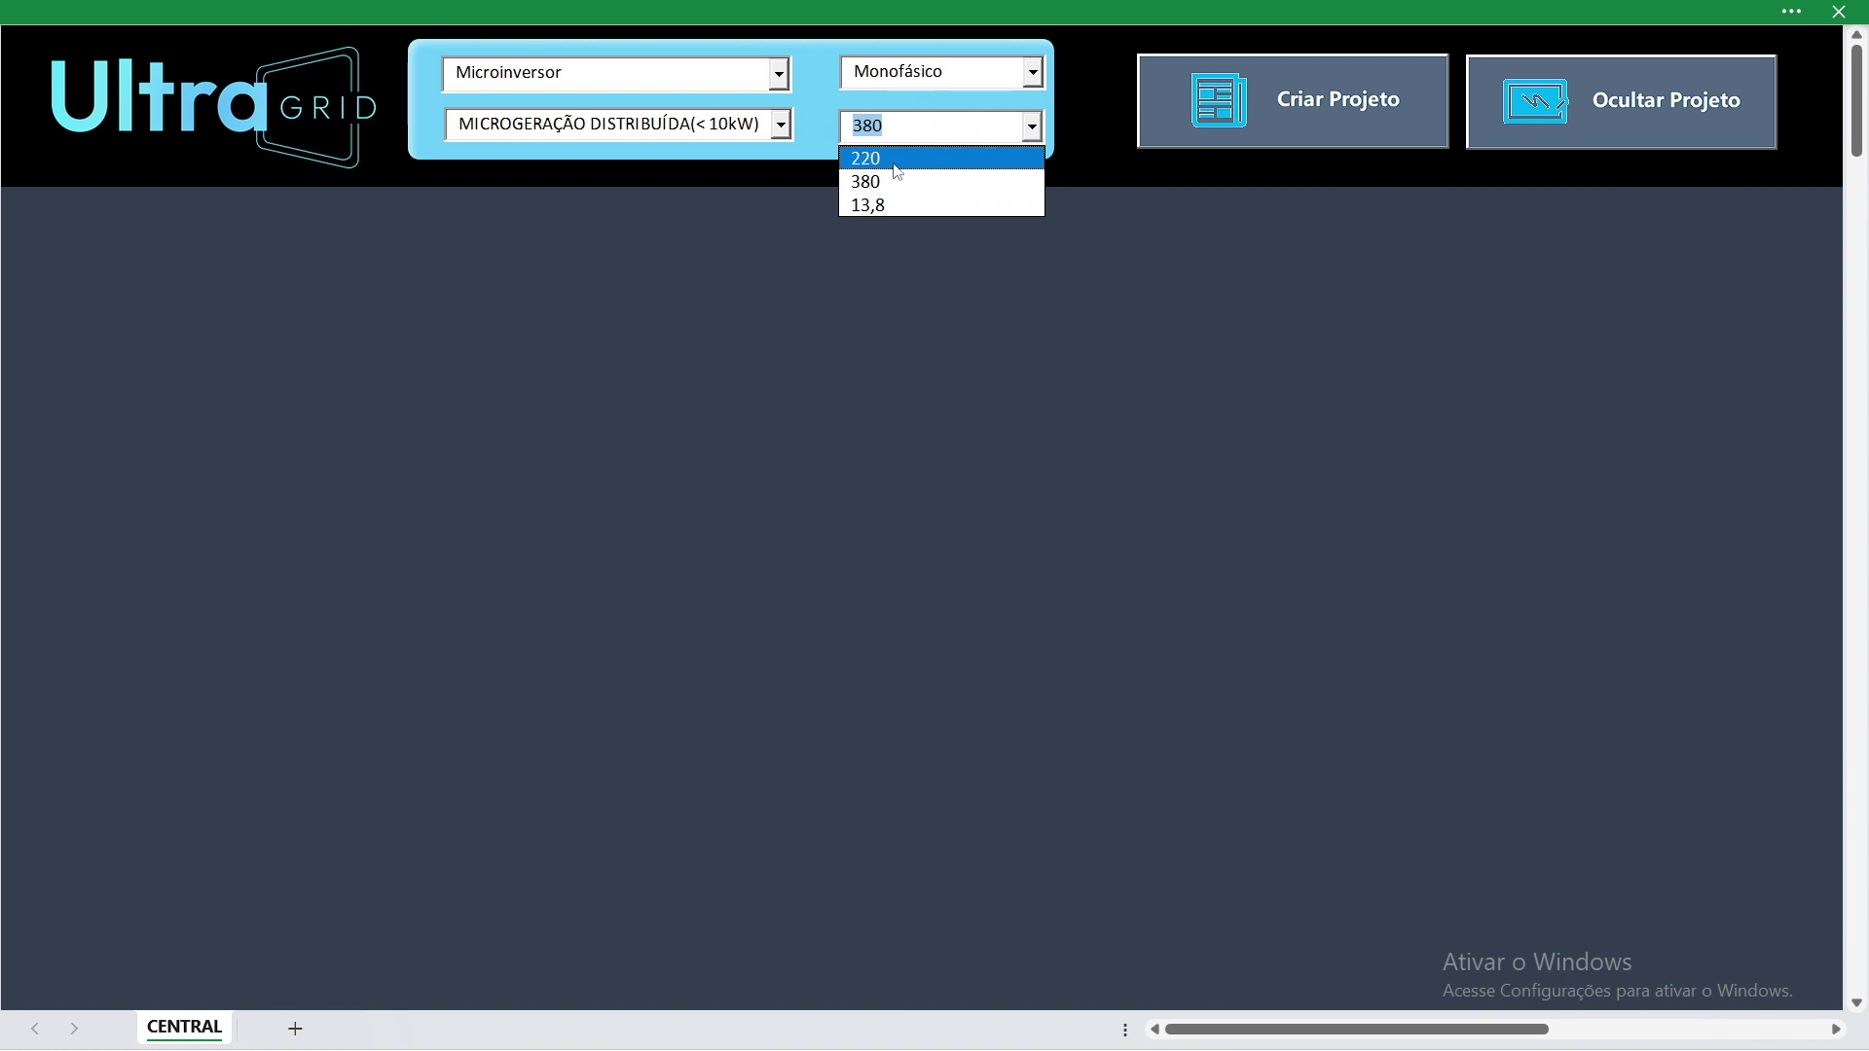
left_click(944, 157)
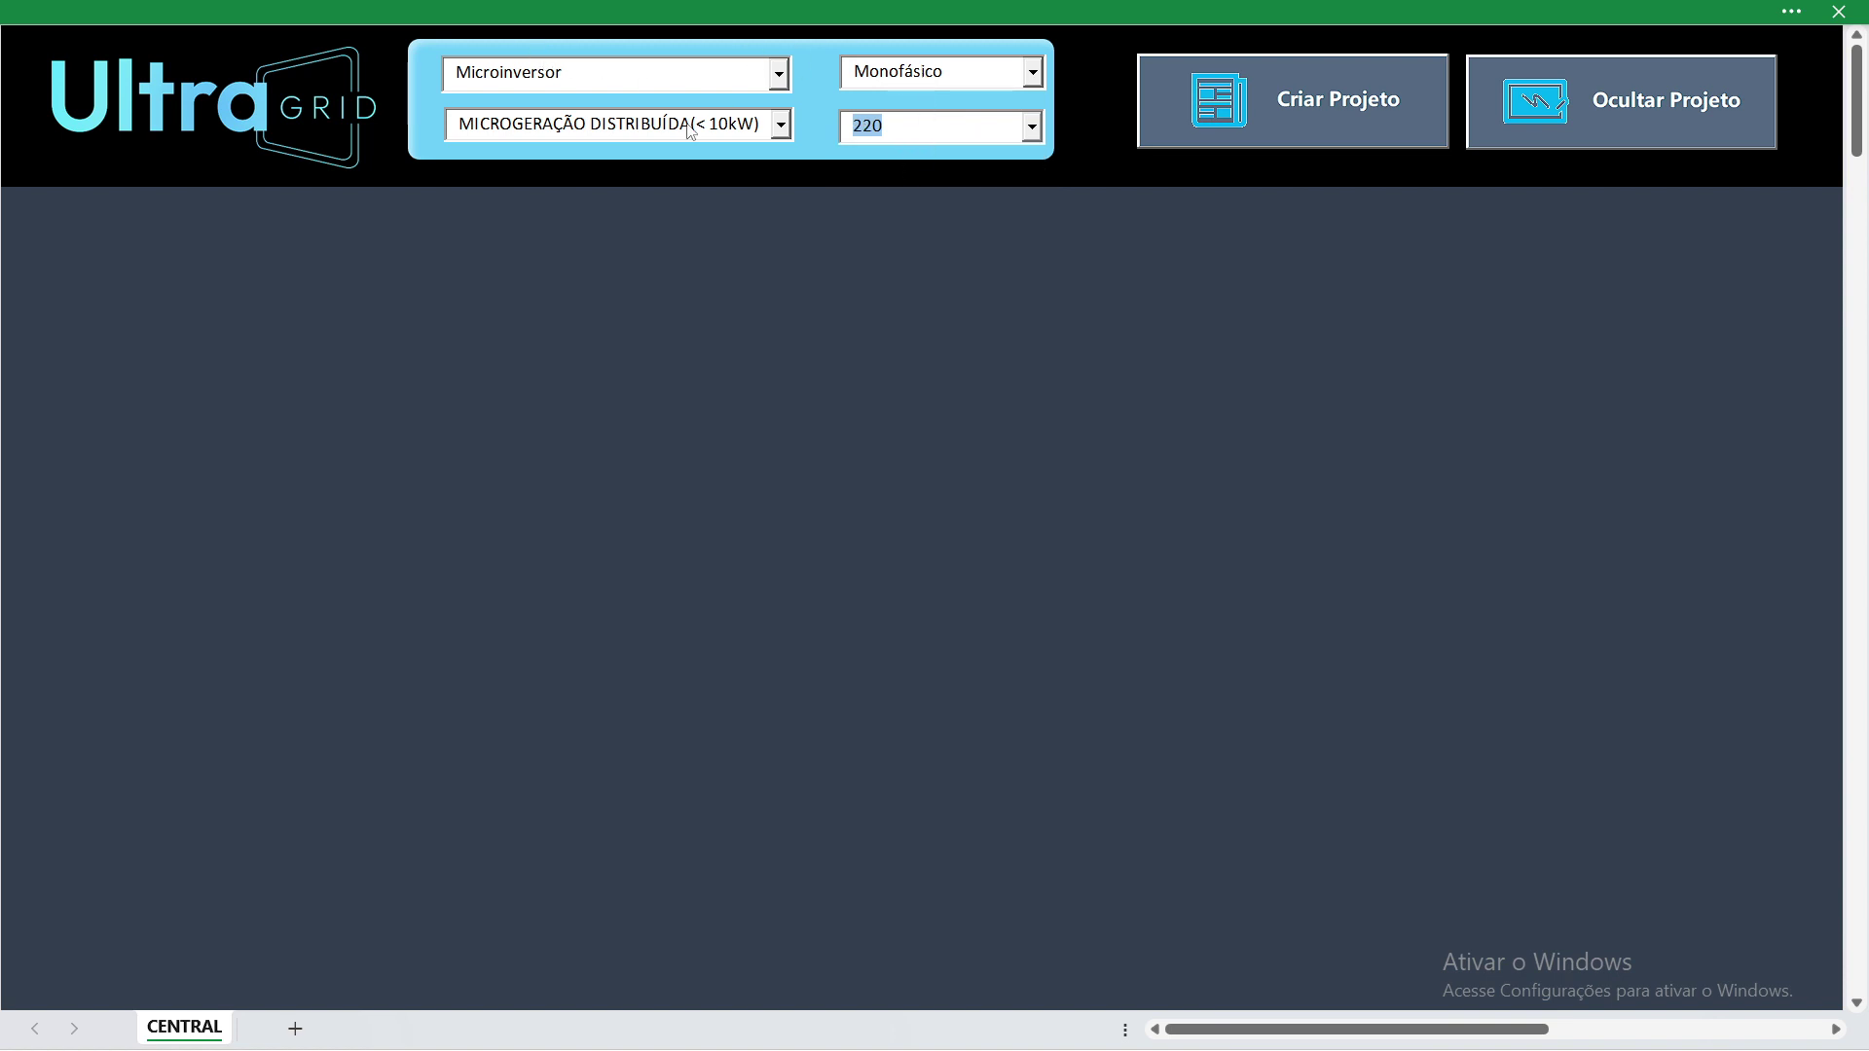
left_click(1251, 105)
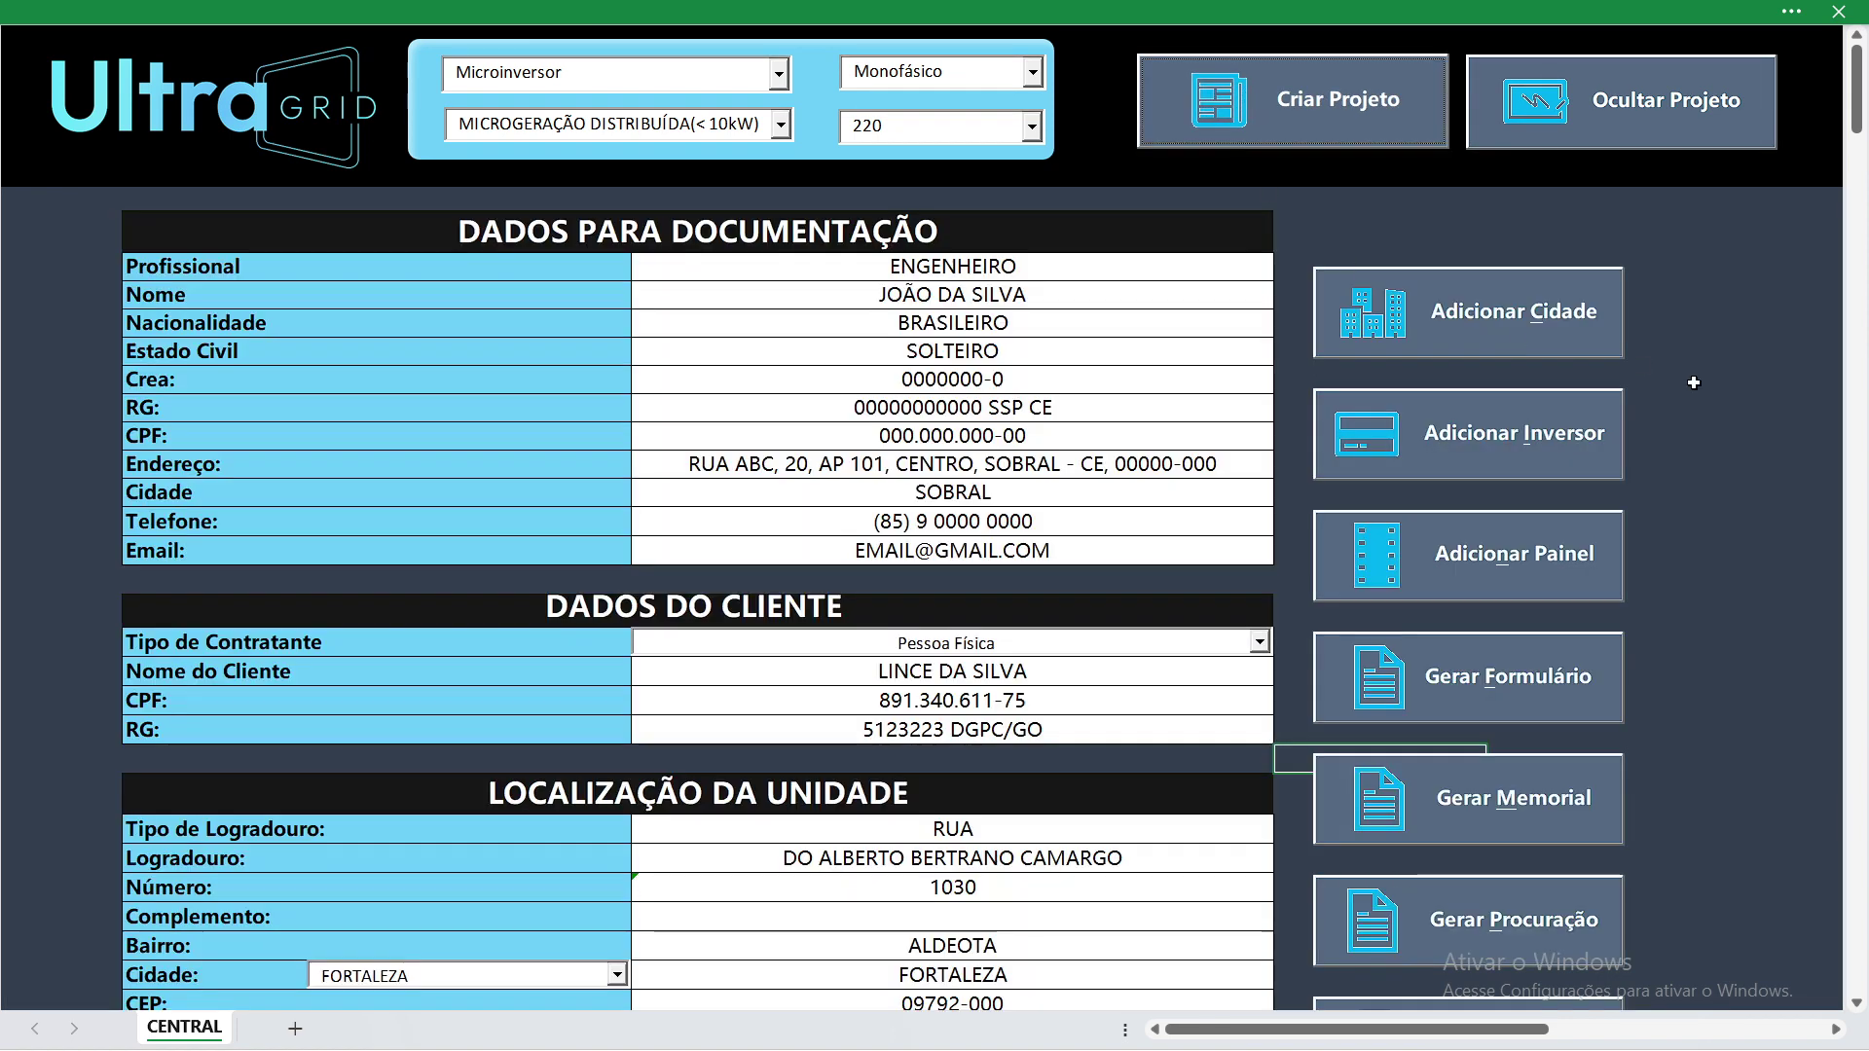
Step: Examine the project form's sections for documentation, client, unit location, unit data and project data
scroll(1148, 295, "down", 1)
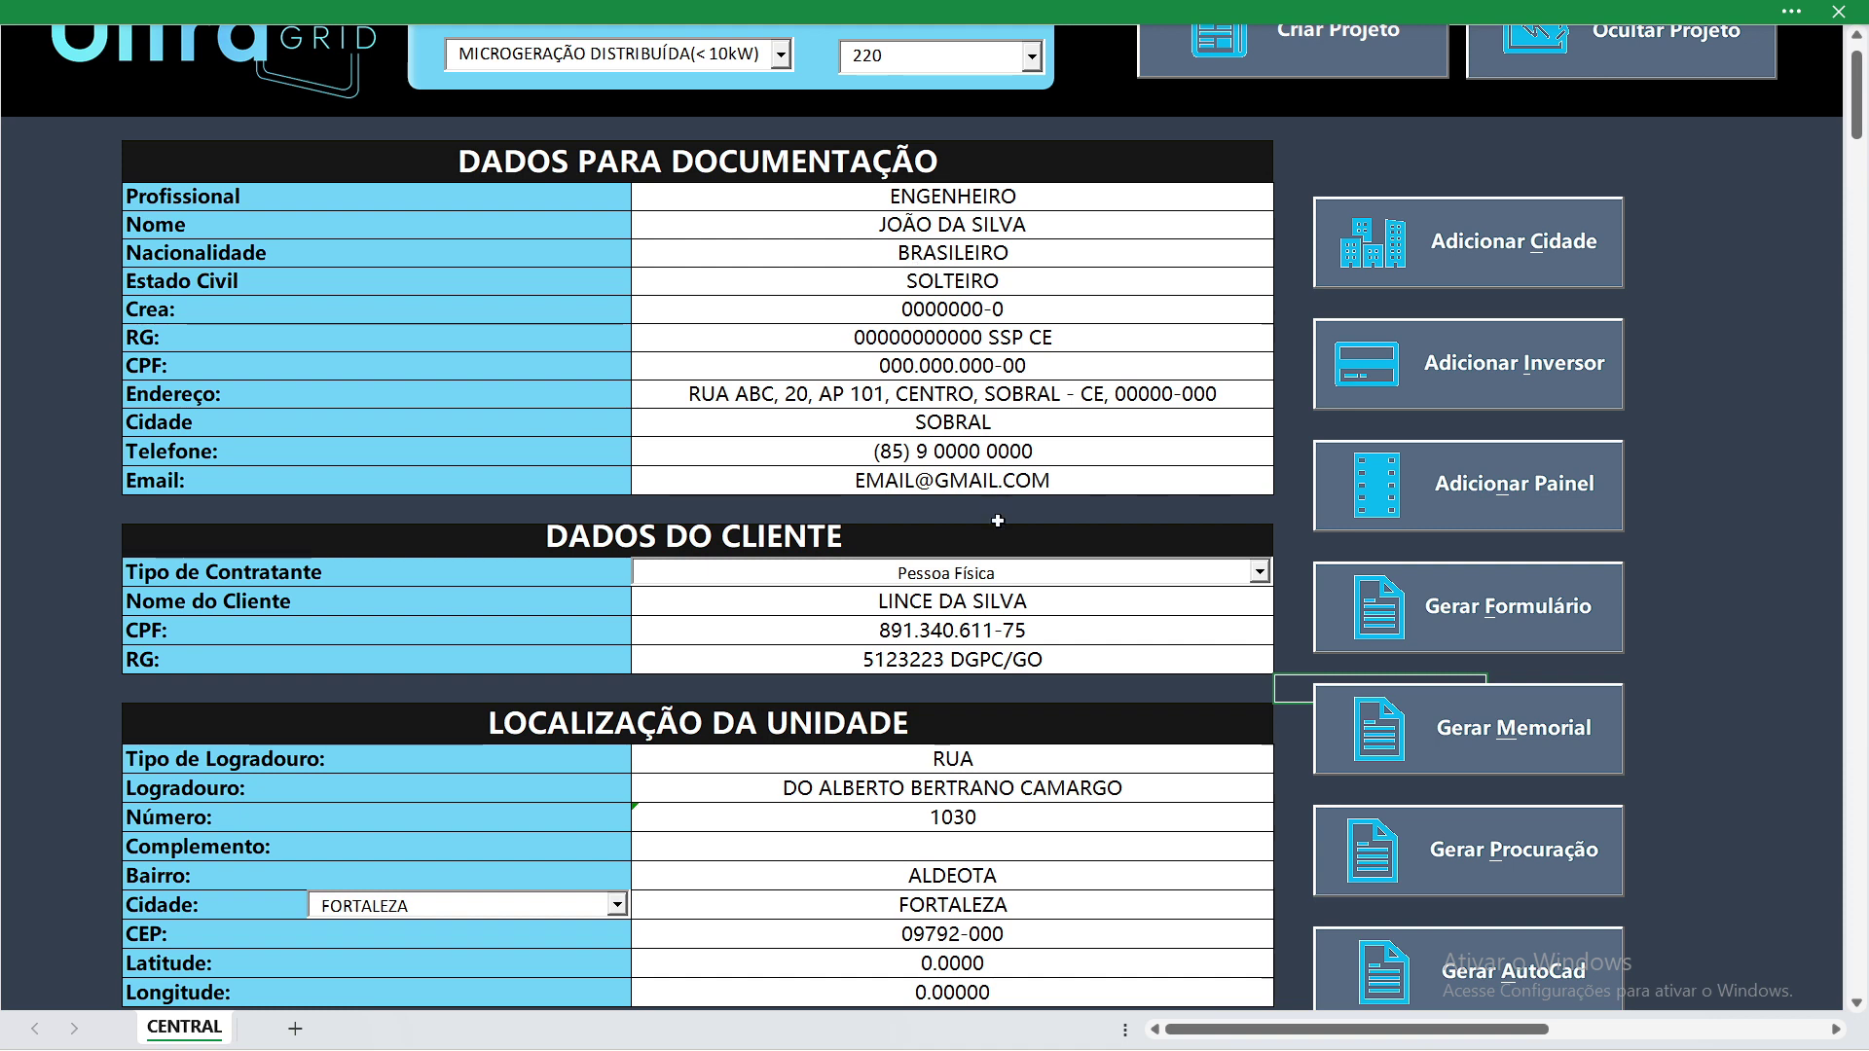
scroll(740, 263, "up", 1)
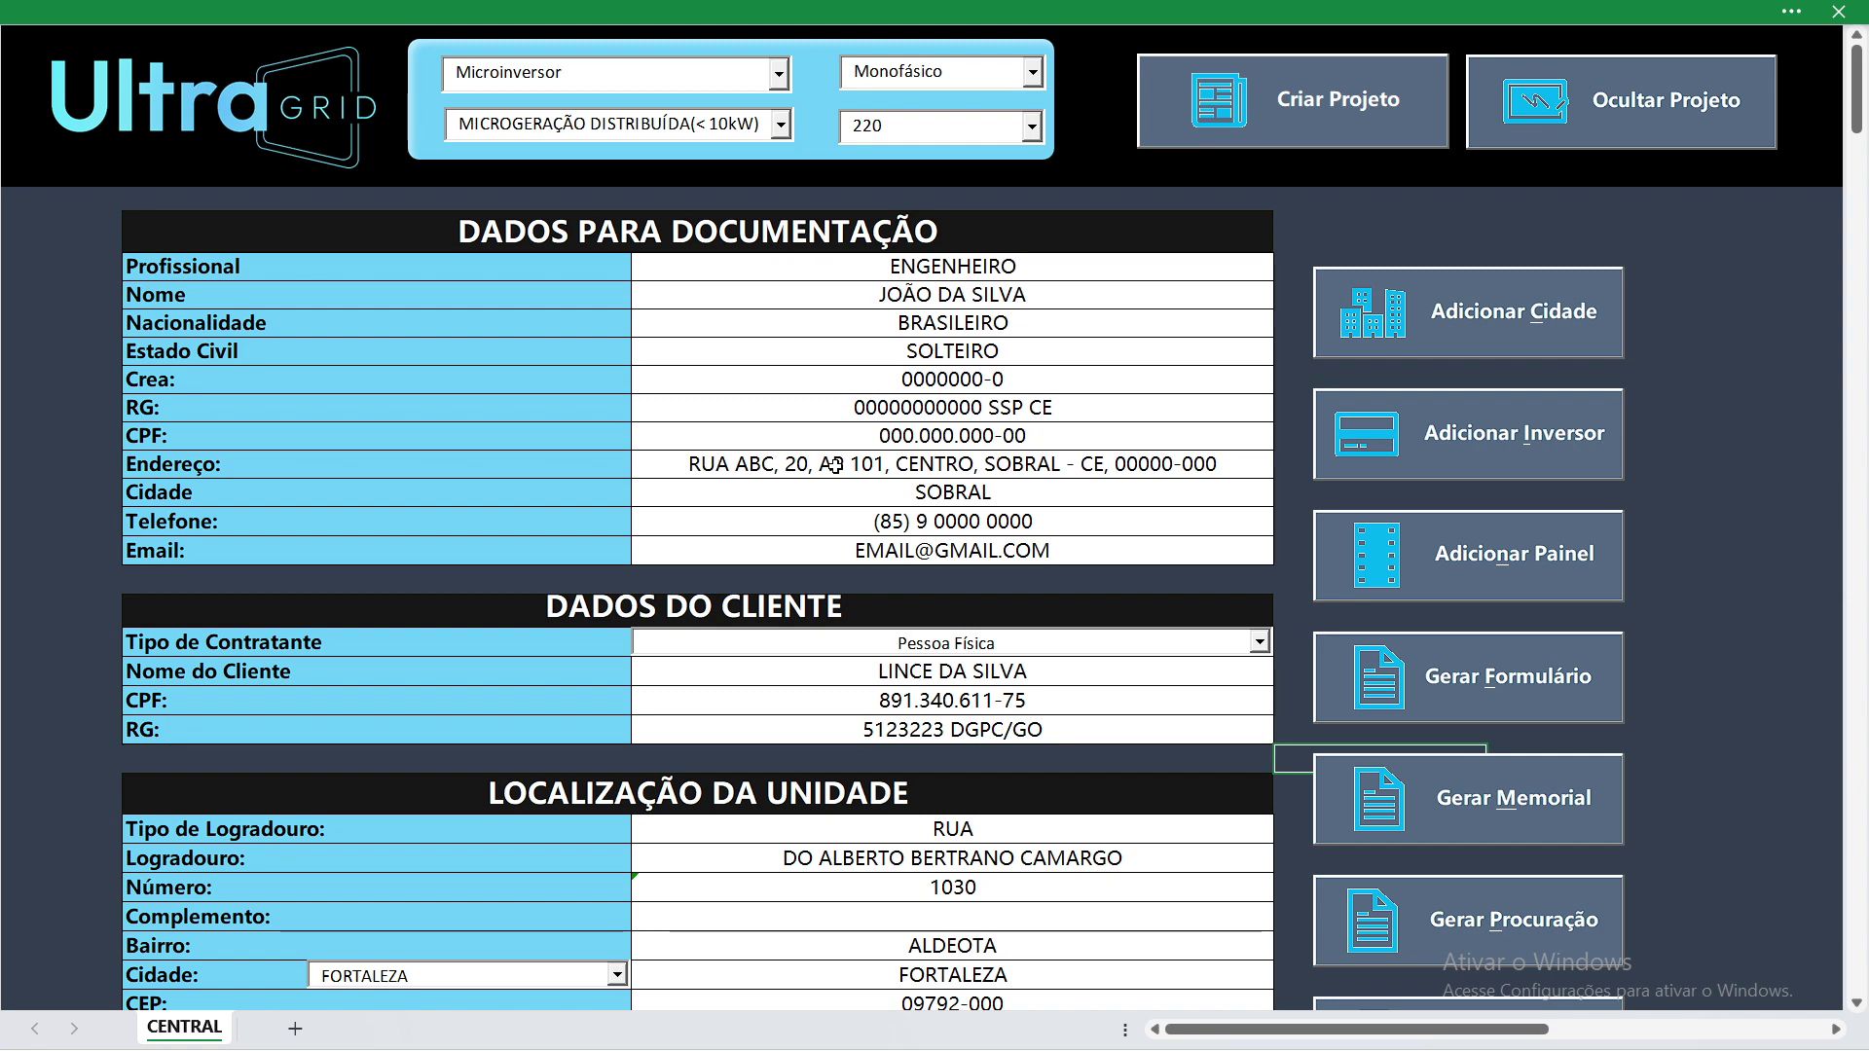
scroll(997, 412, "down", 3)
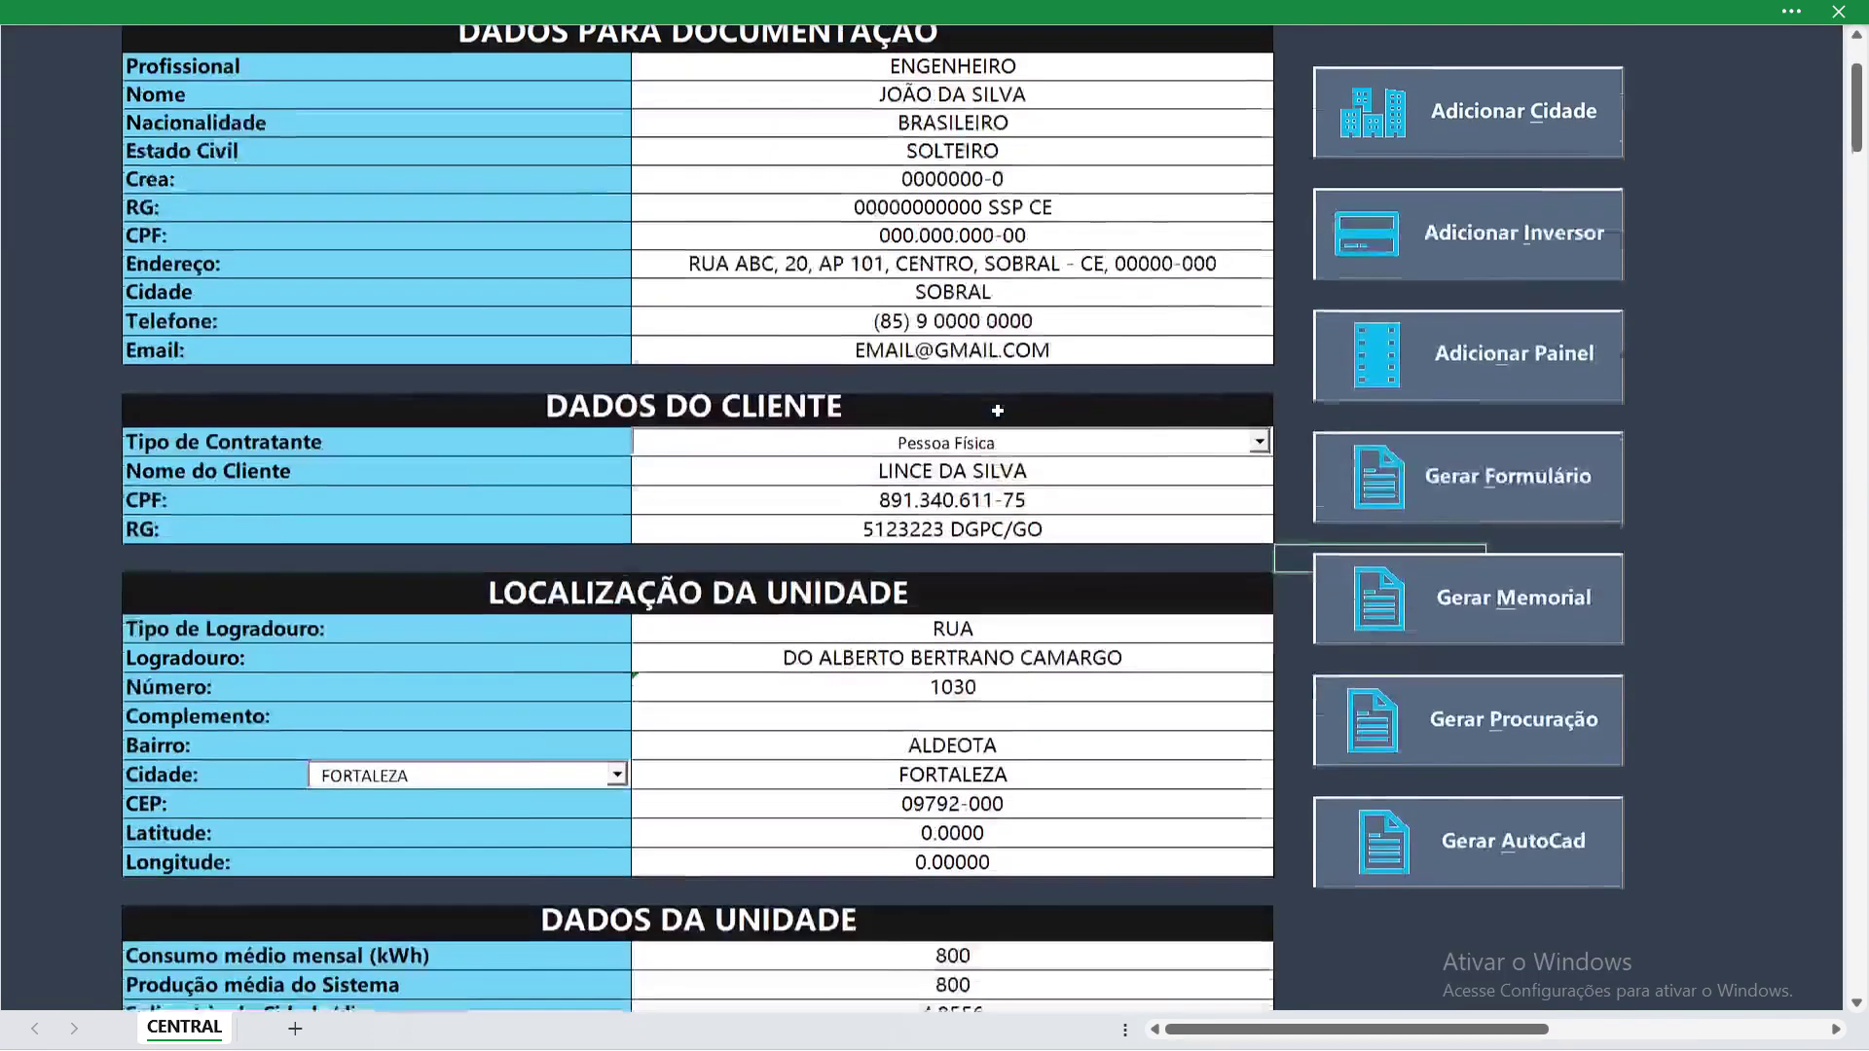
scroll(964, 421, "down", 3)
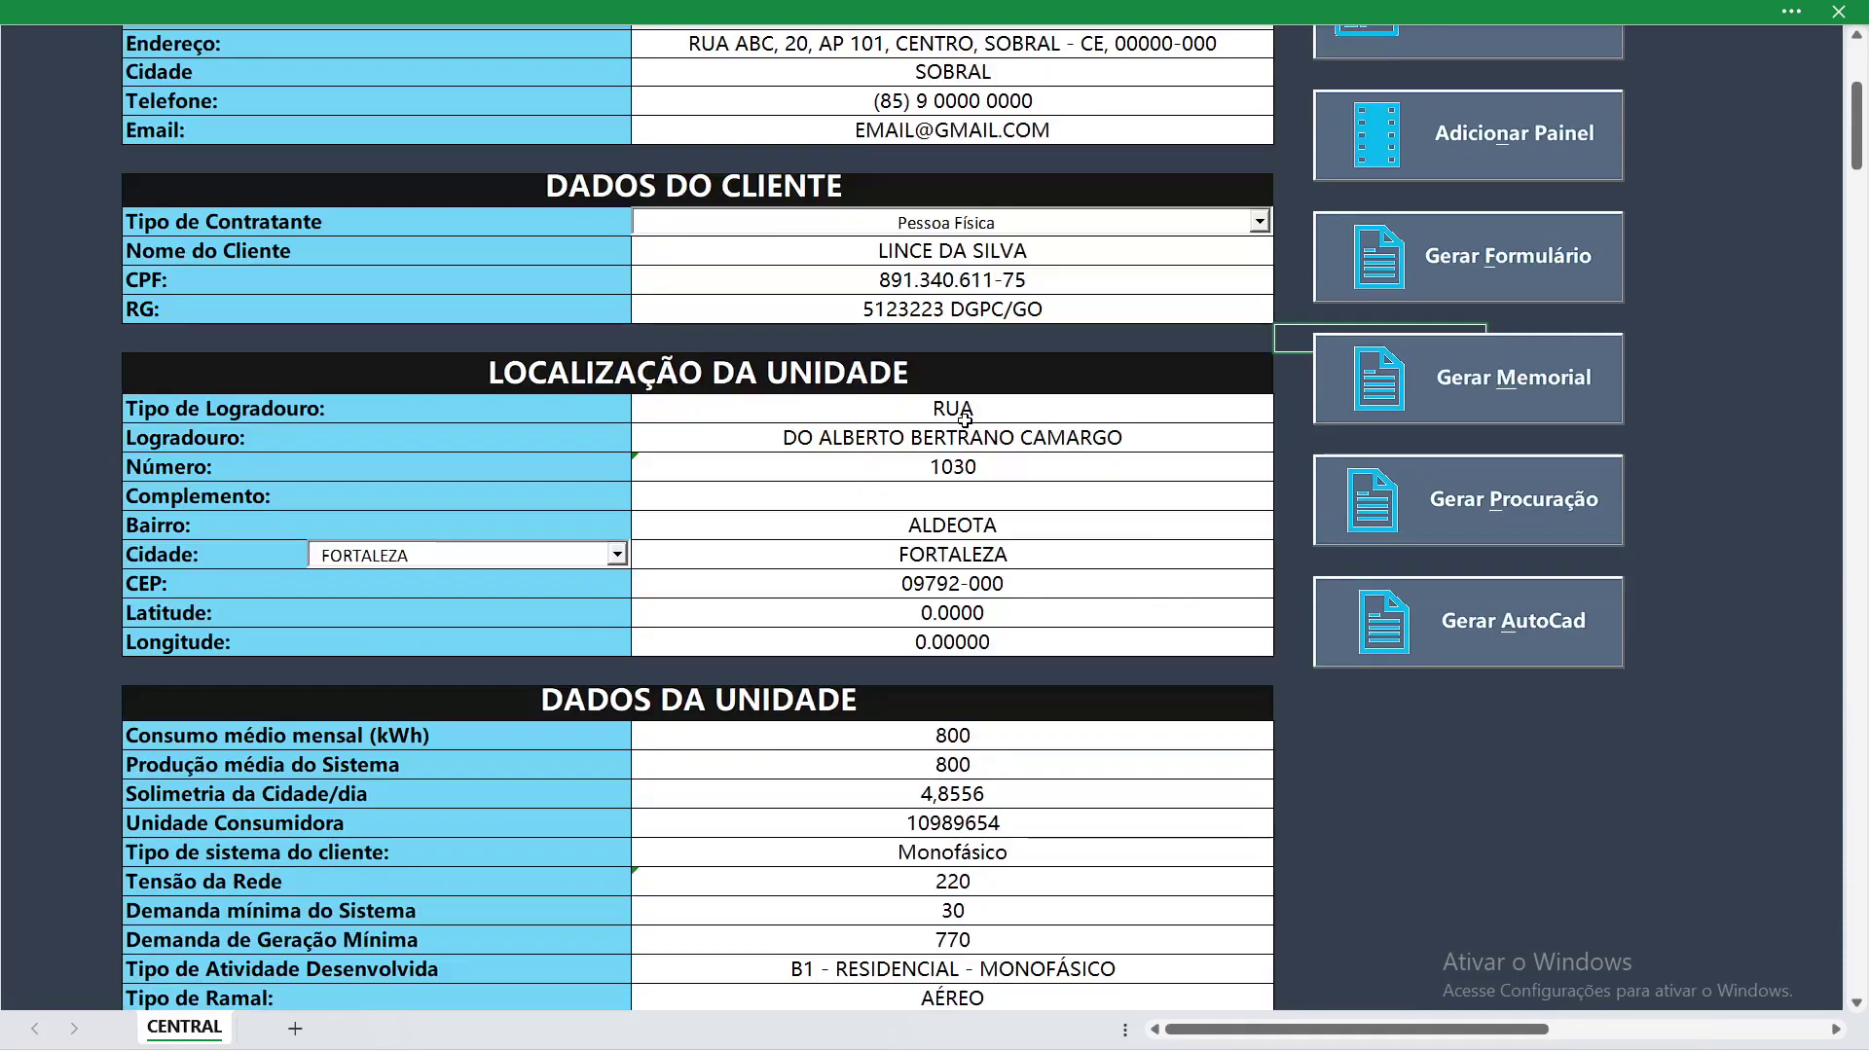
scroll(966, 416, "down", 2)
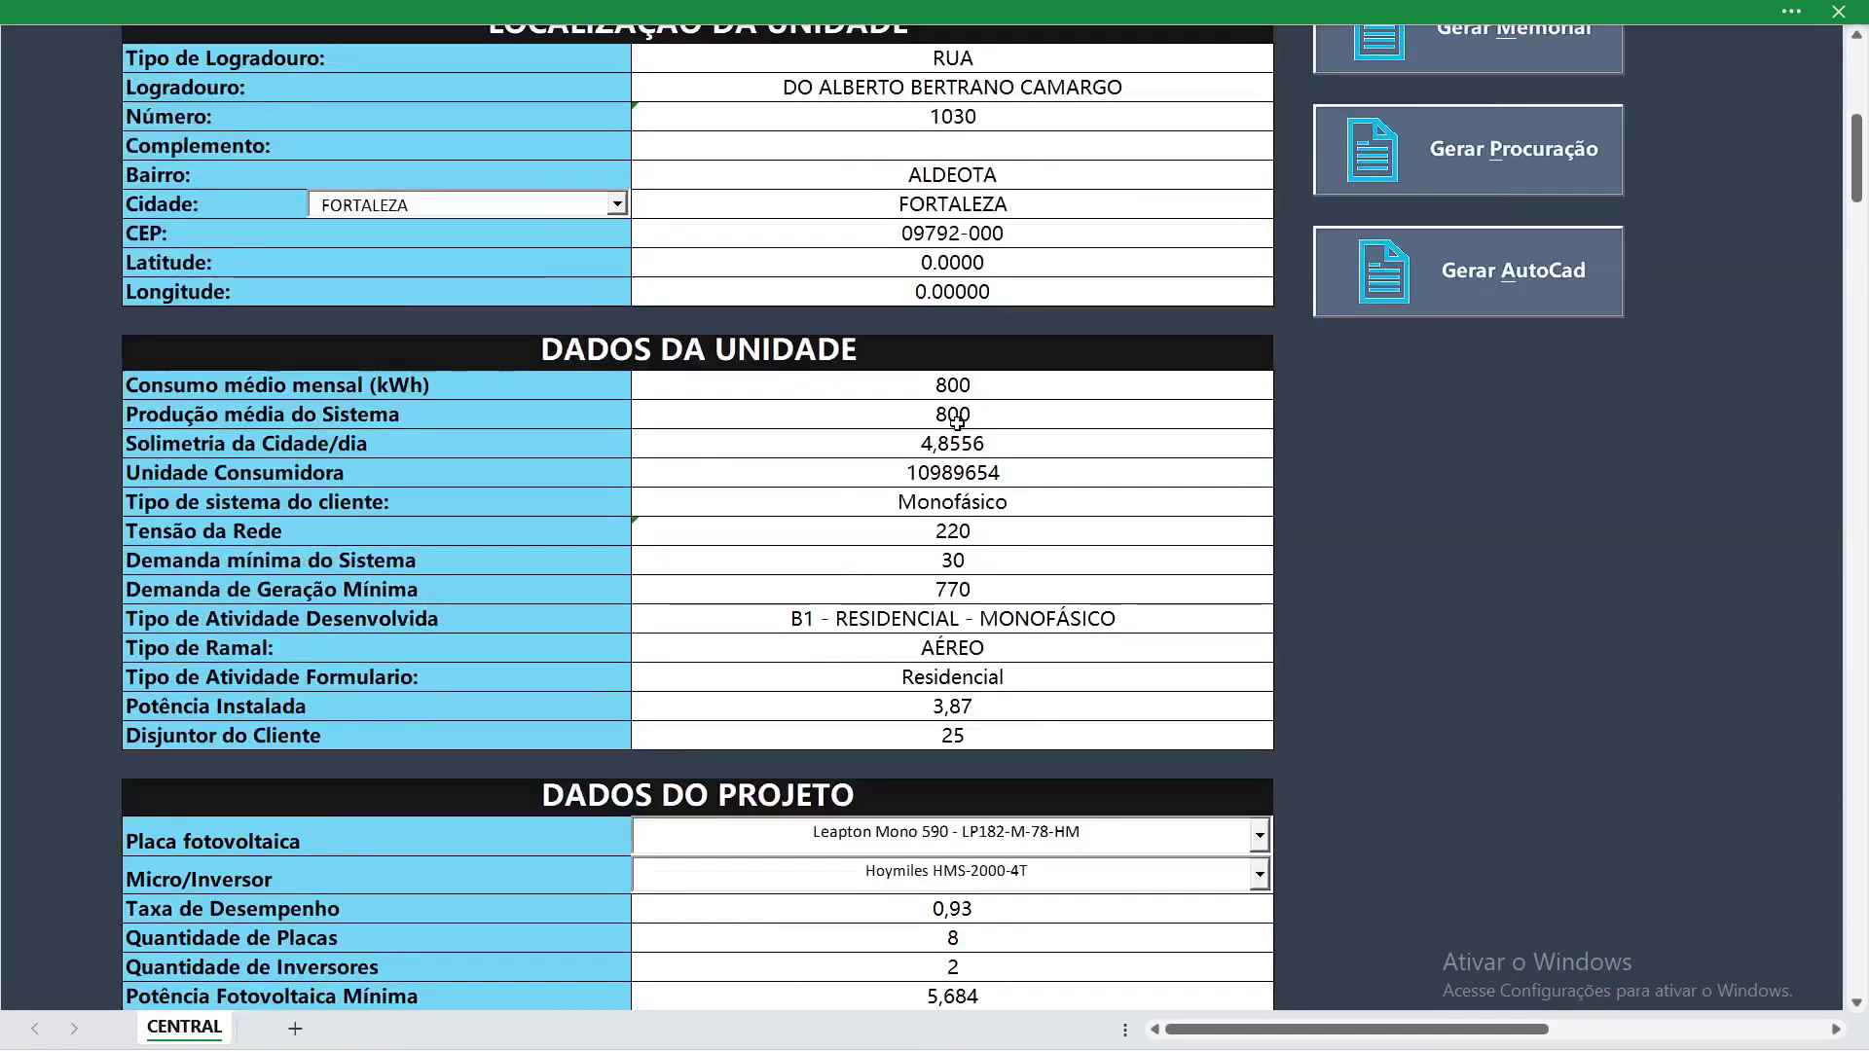
scroll(958, 425, "up", 1)
scroll(954, 428, "up", 7)
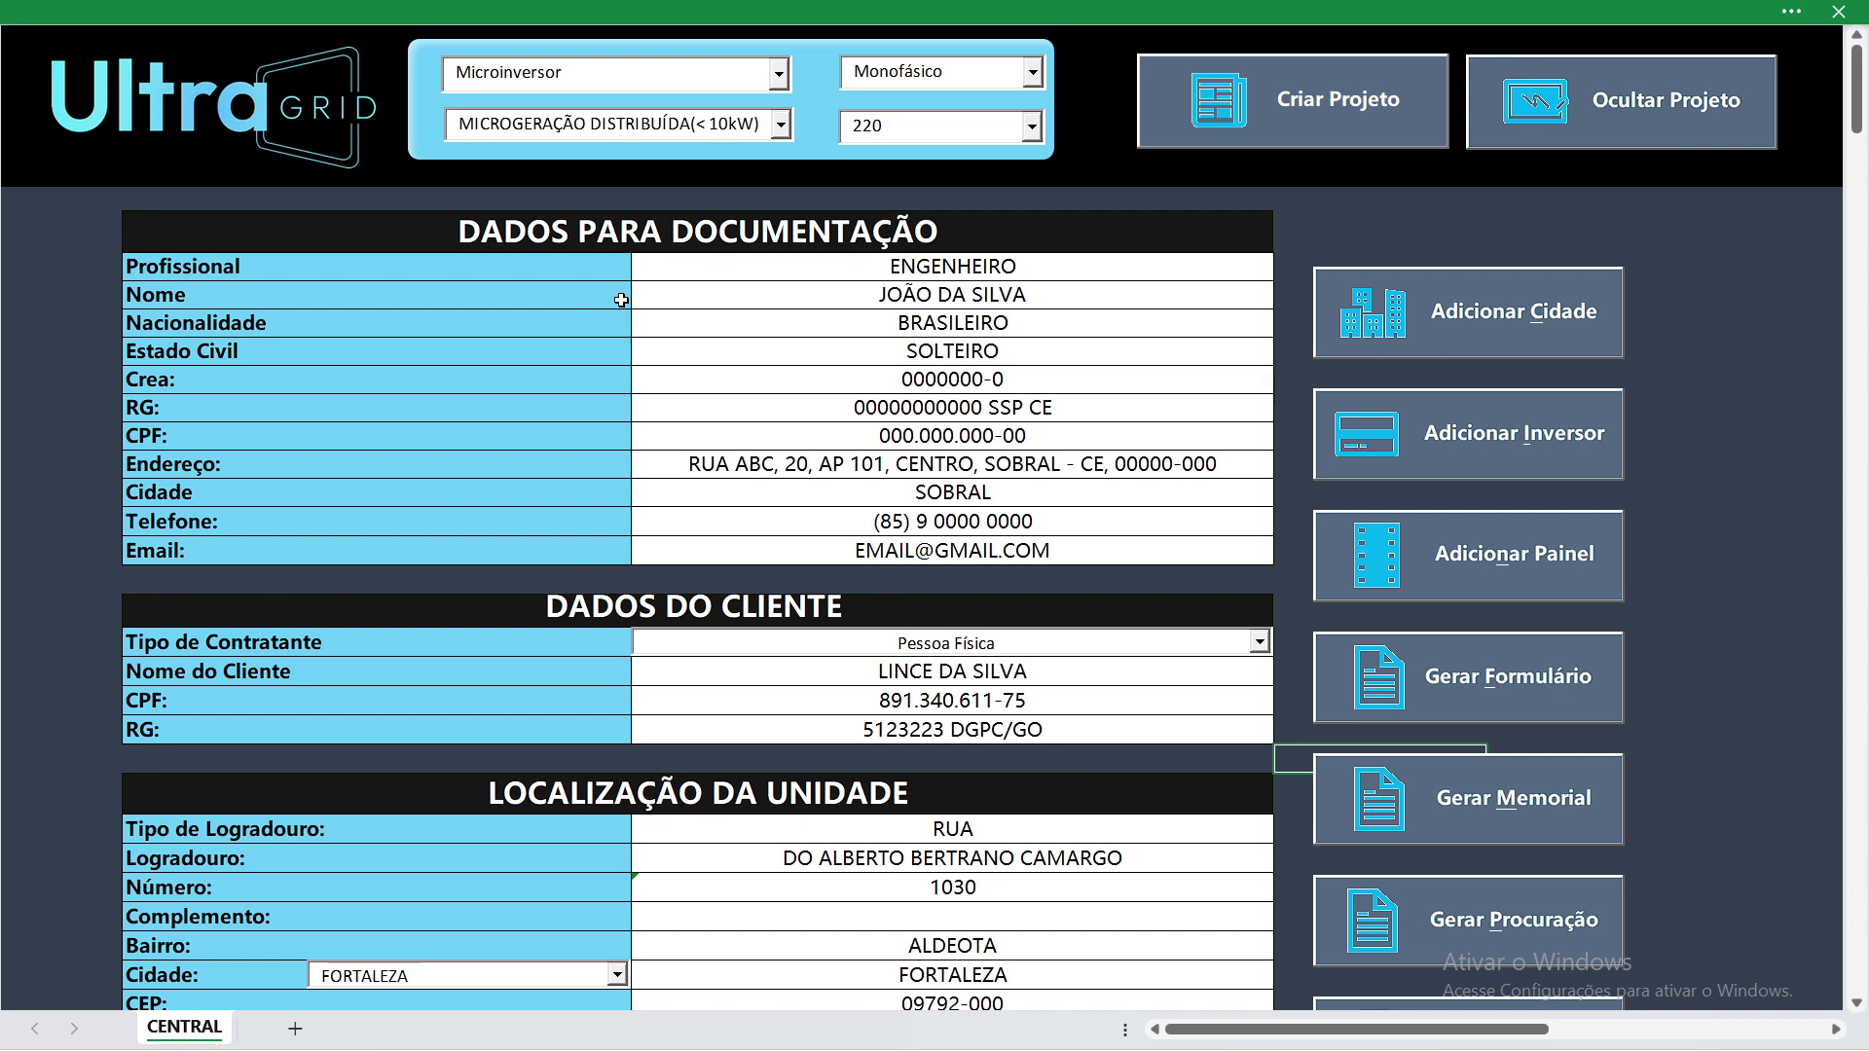
Step: Switch the client's Tipo de Contratante between Pessoa Jurídica and Pessoa Física to compare their fields, ending on Pessoa Física
scroll(621, 356, "down", 2)
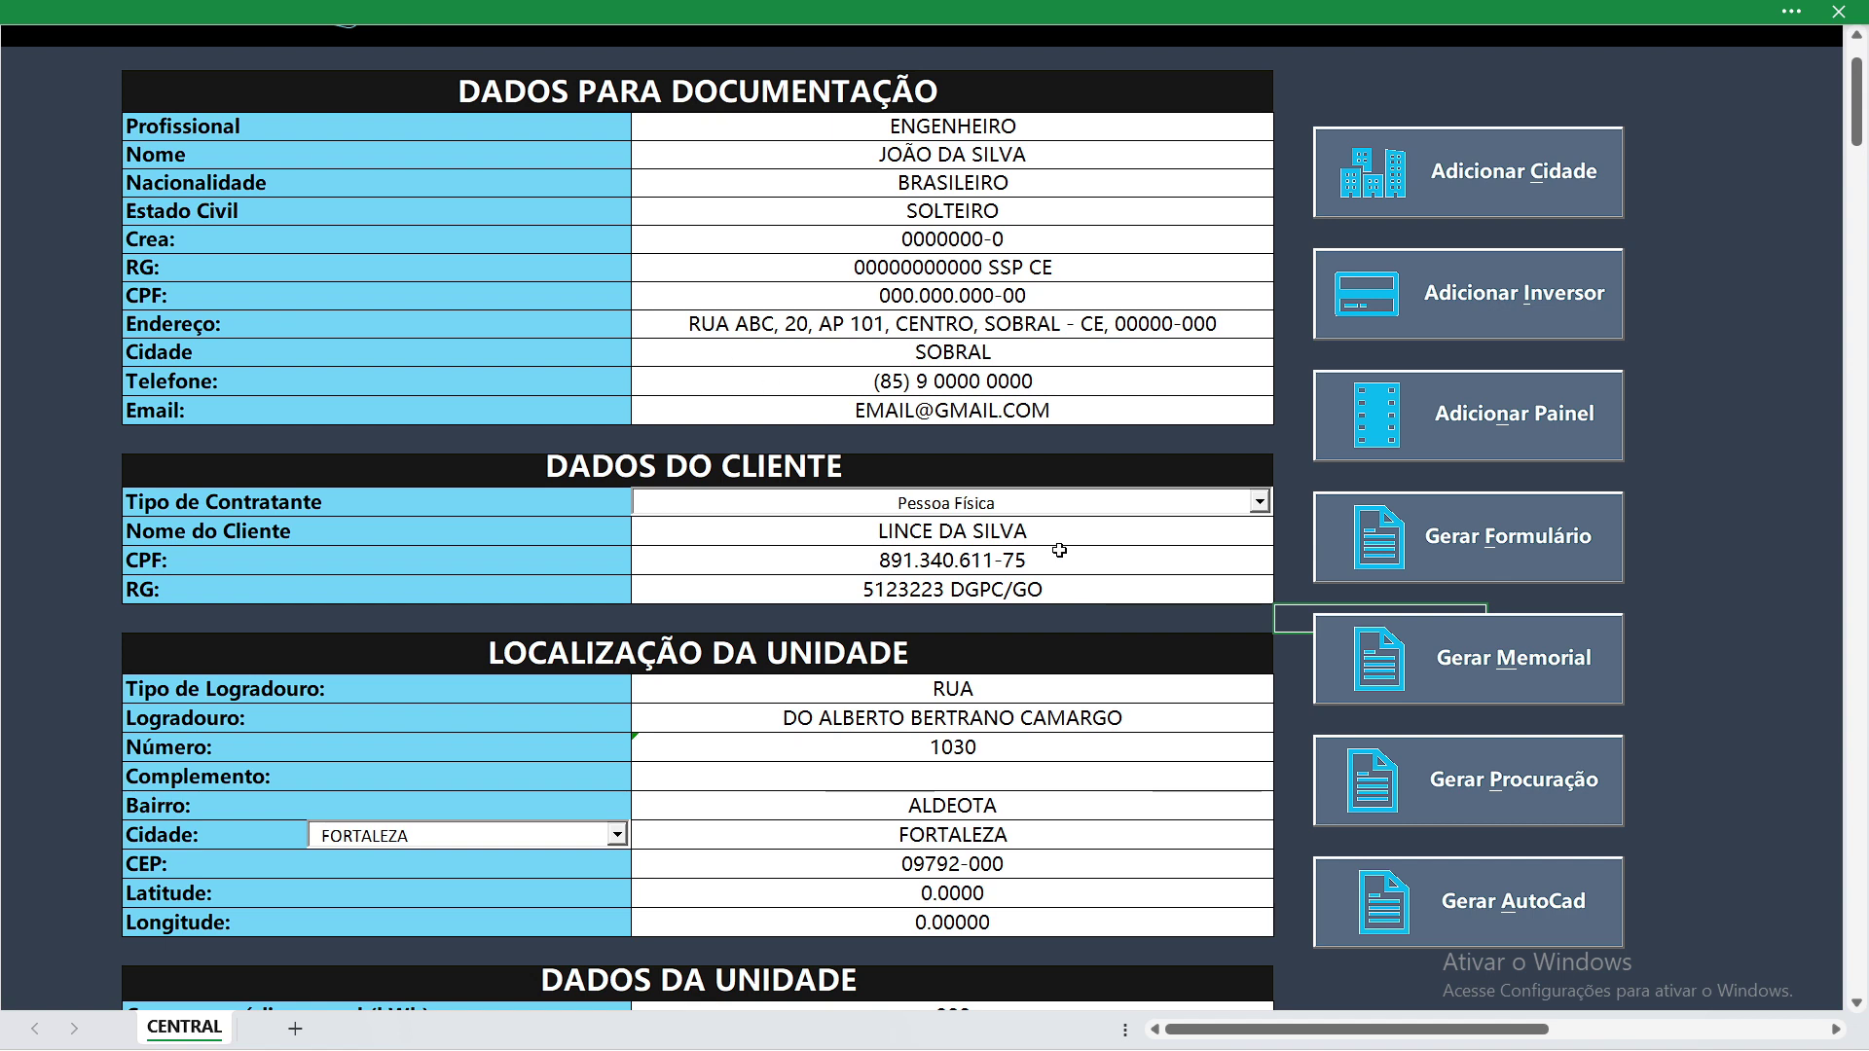
left_click(1029, 506)
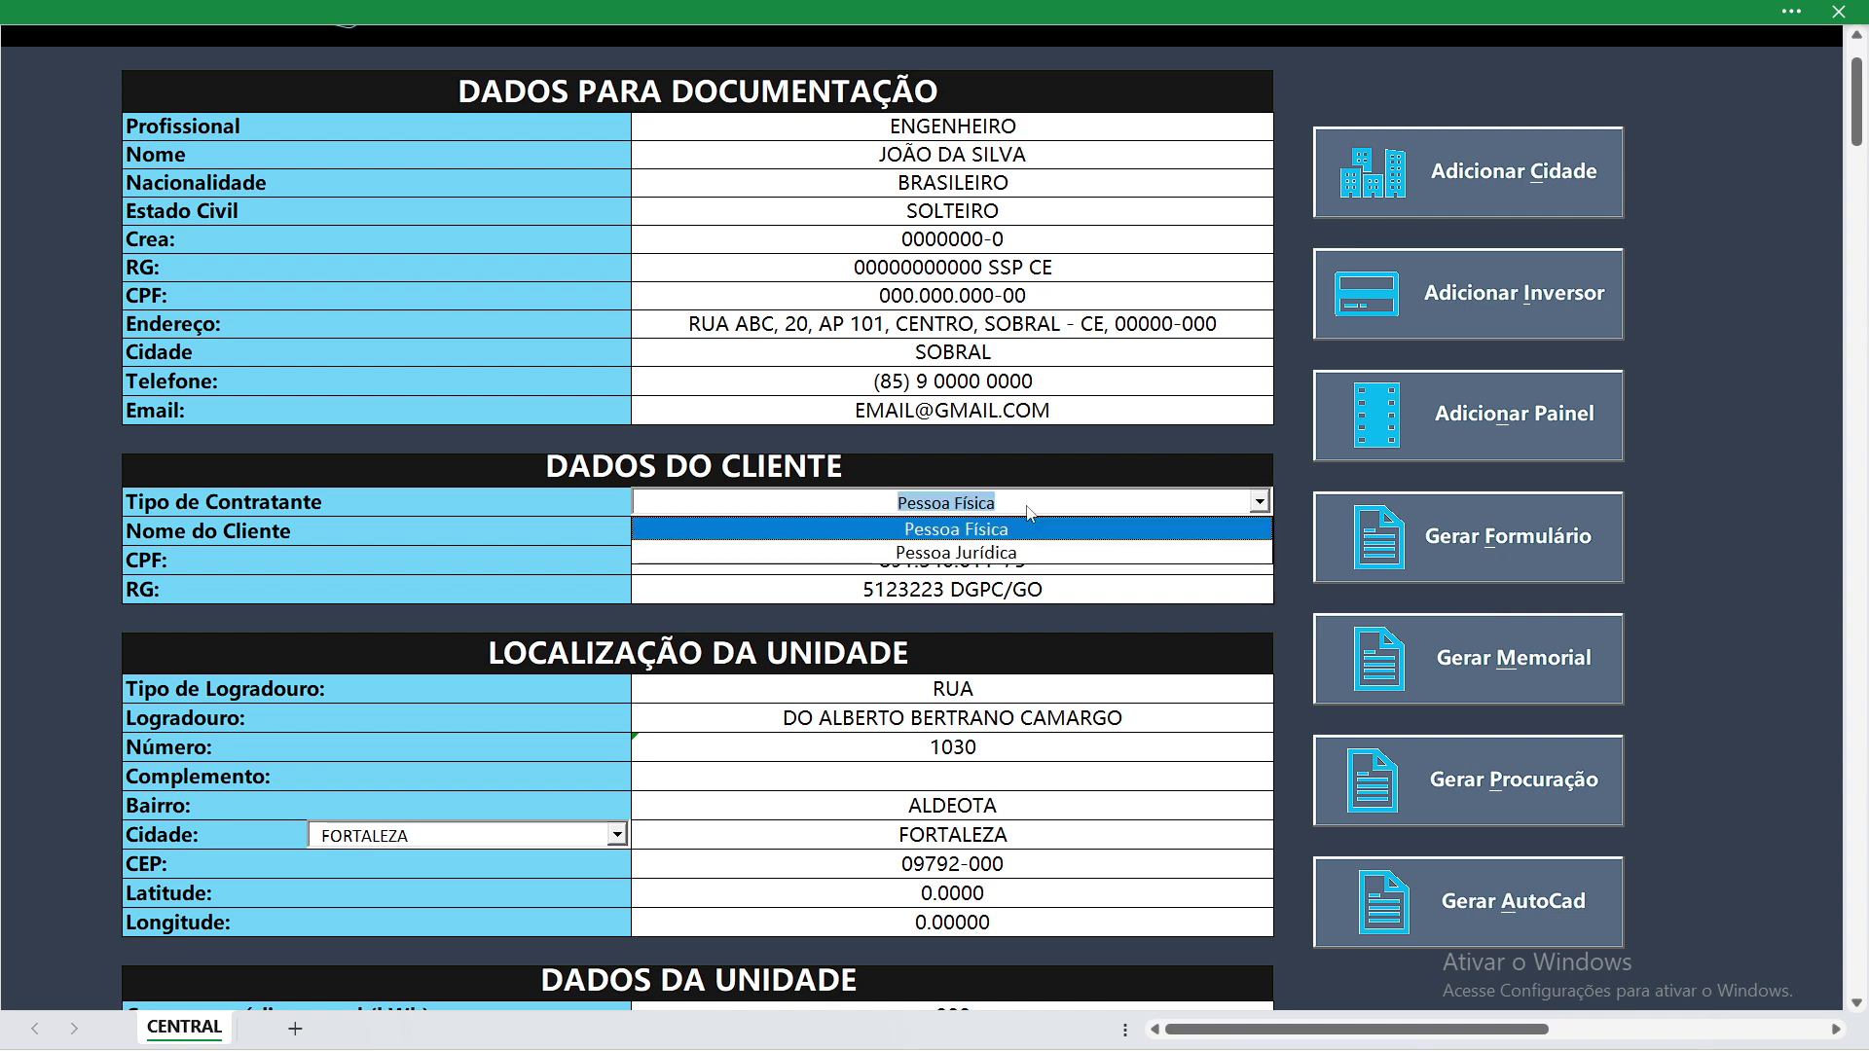
left_click(930, 543)
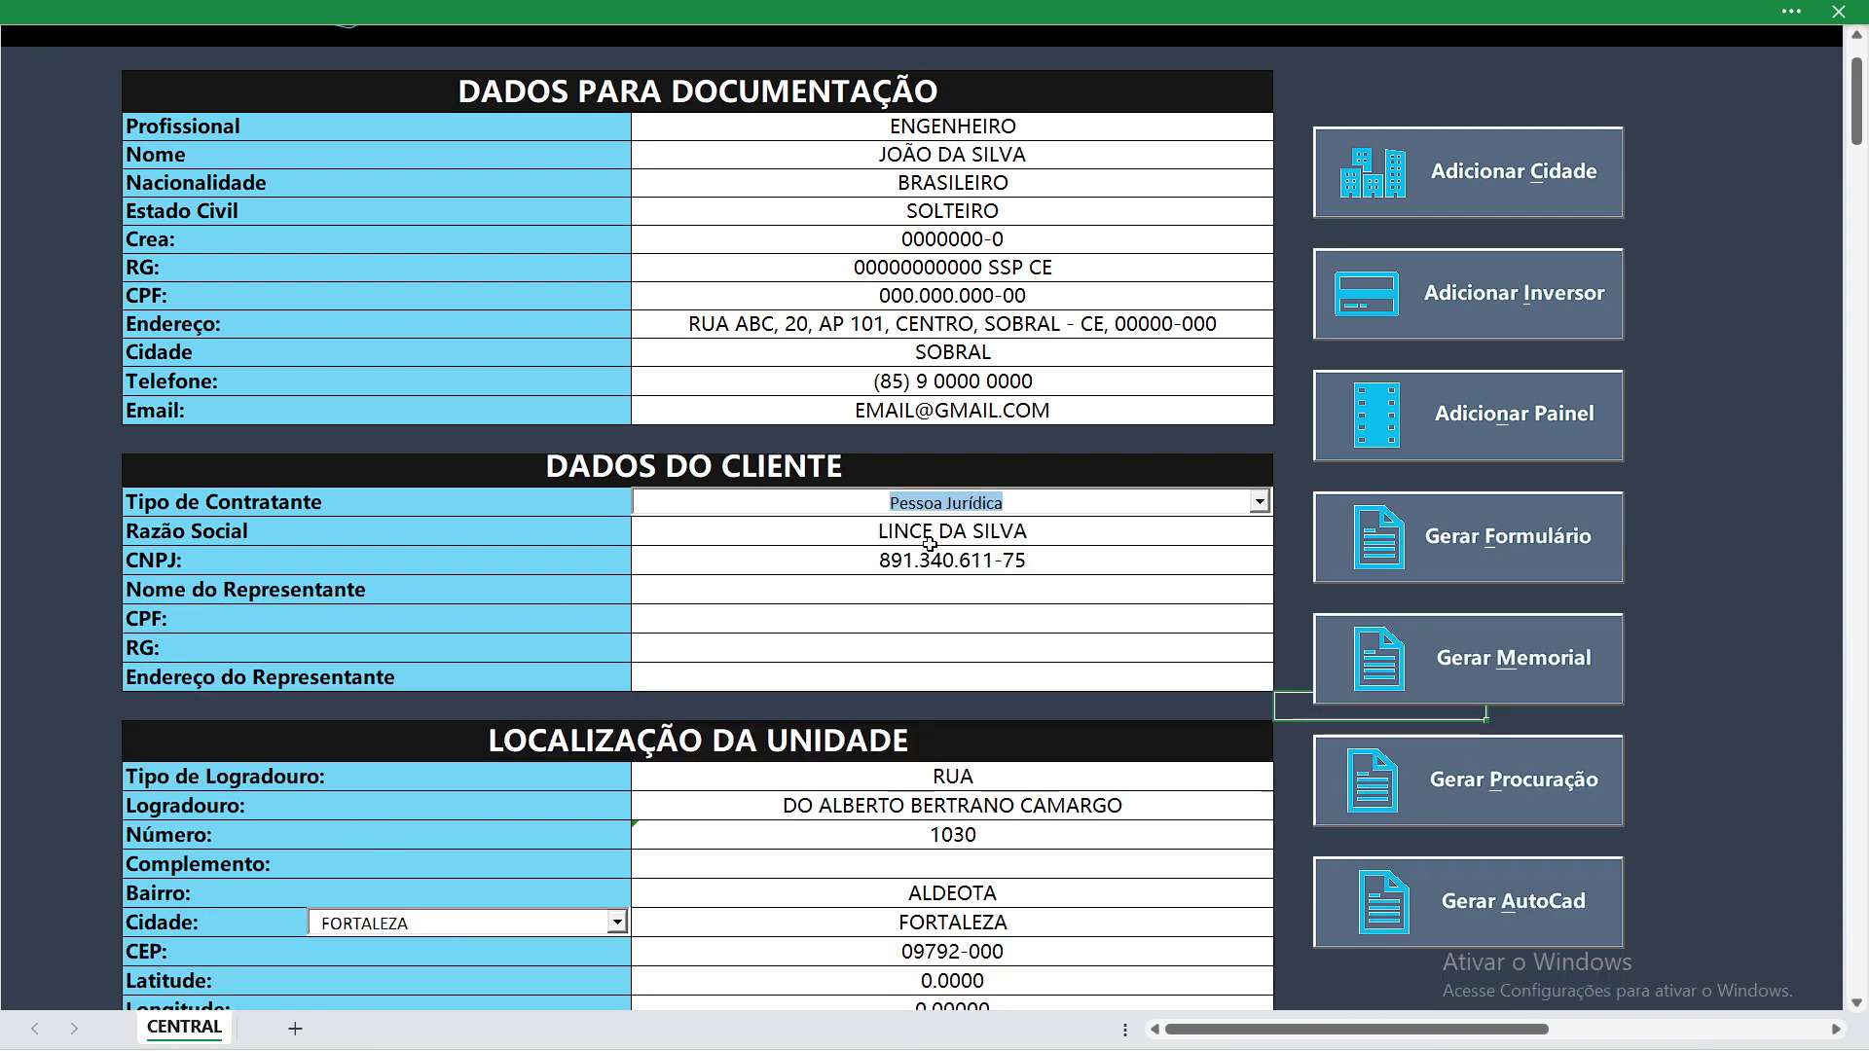
left_click(1139, 504)
left_click(1040, 530)
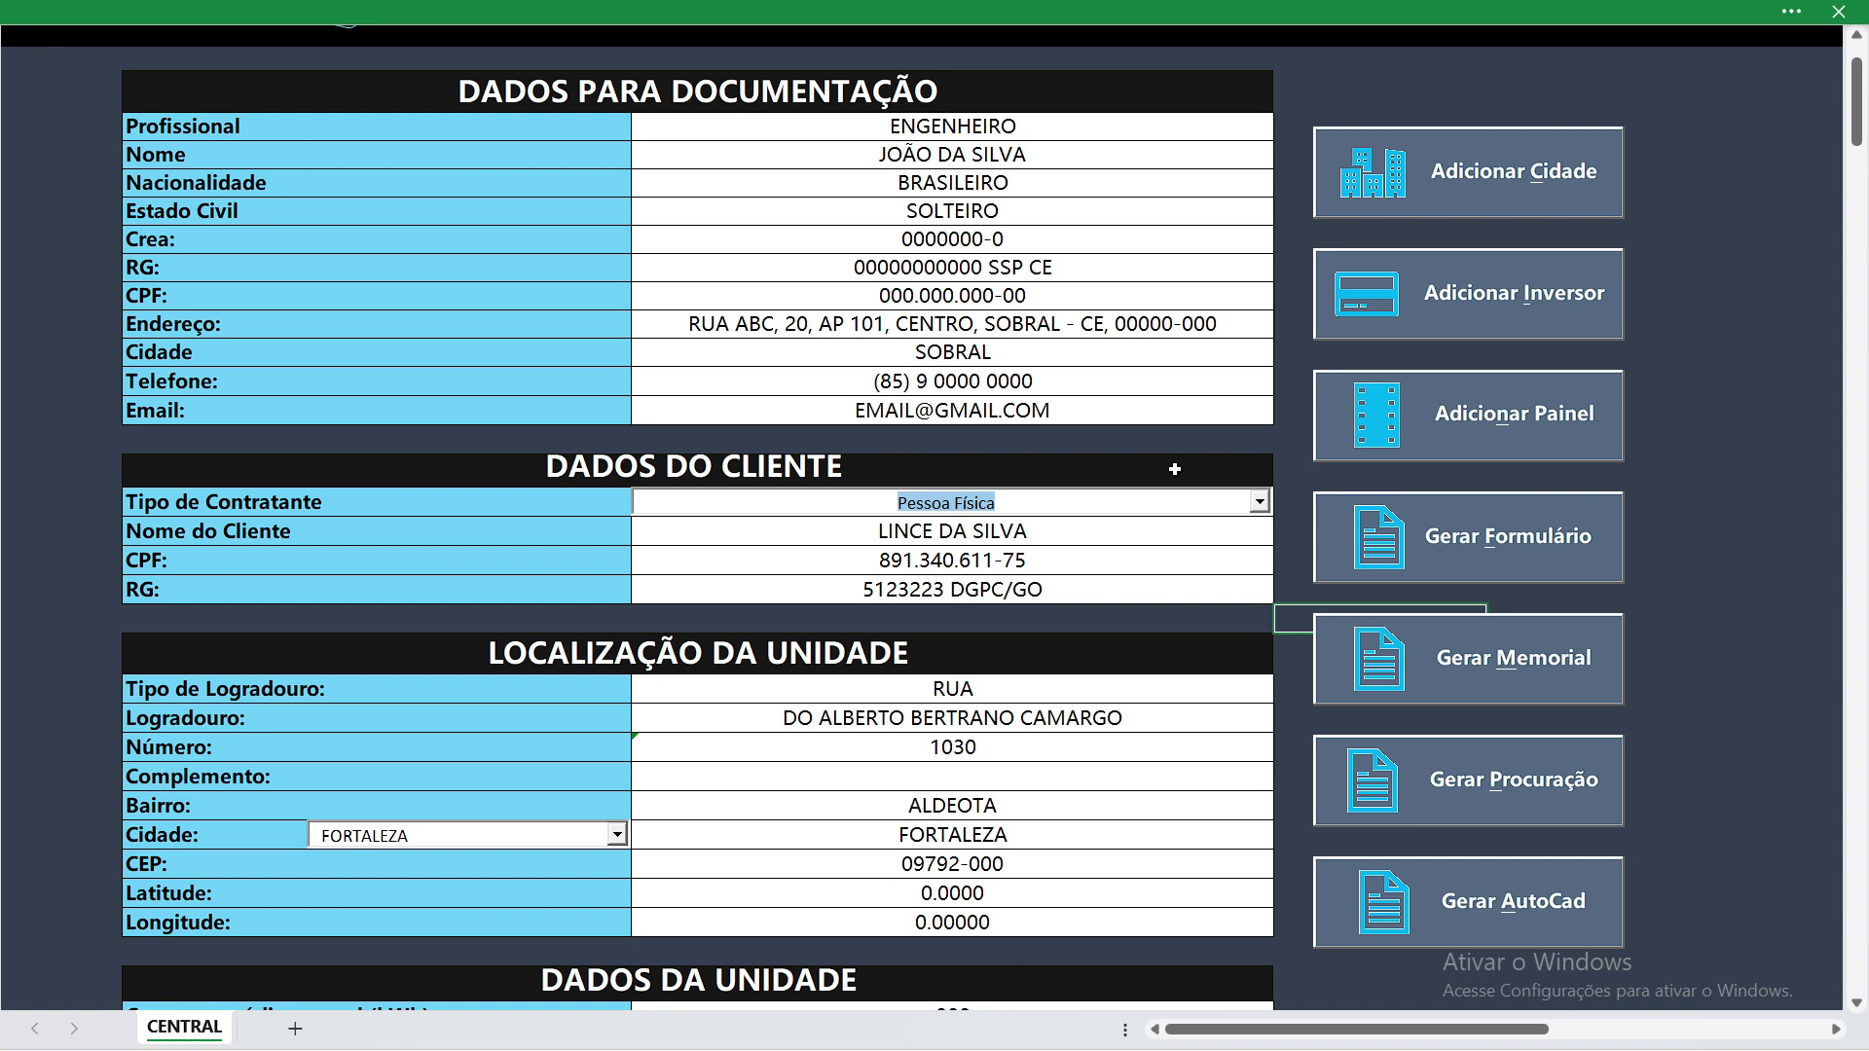
left_click(1068, 504)
left_click(884, 552)
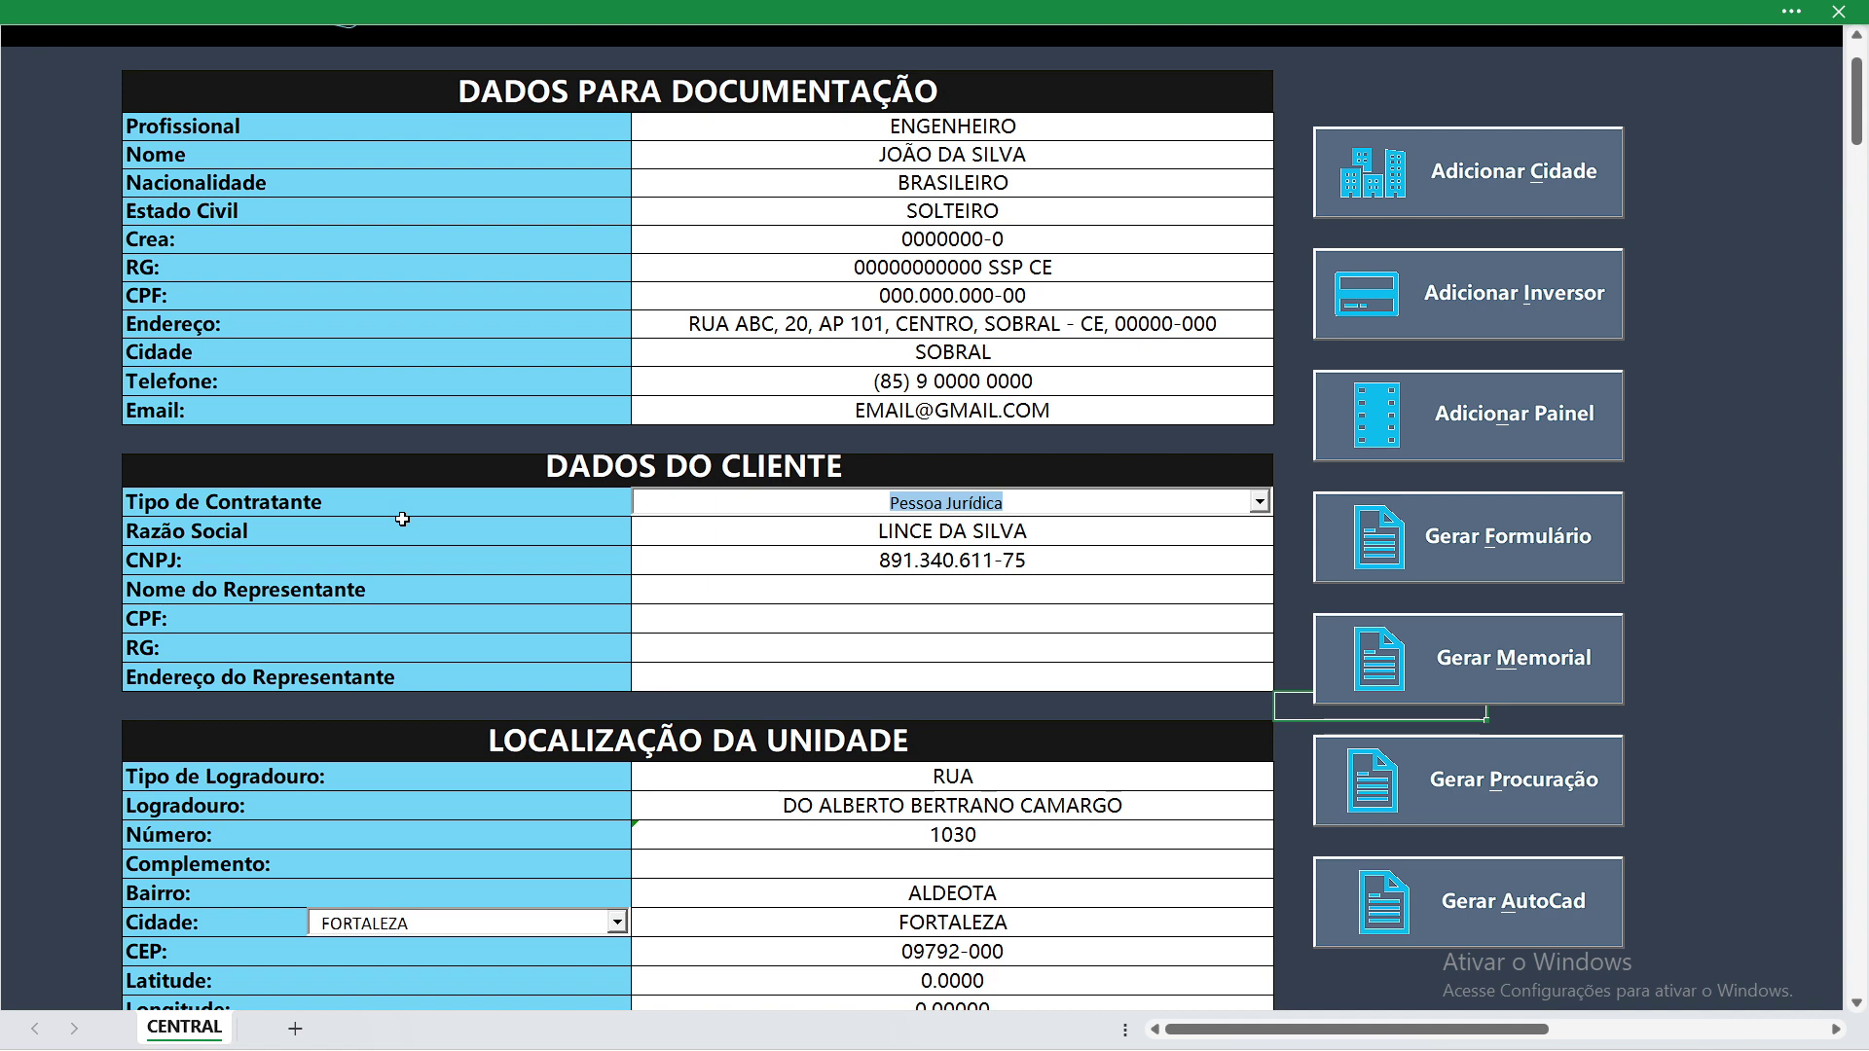
left_click(1168, 506)
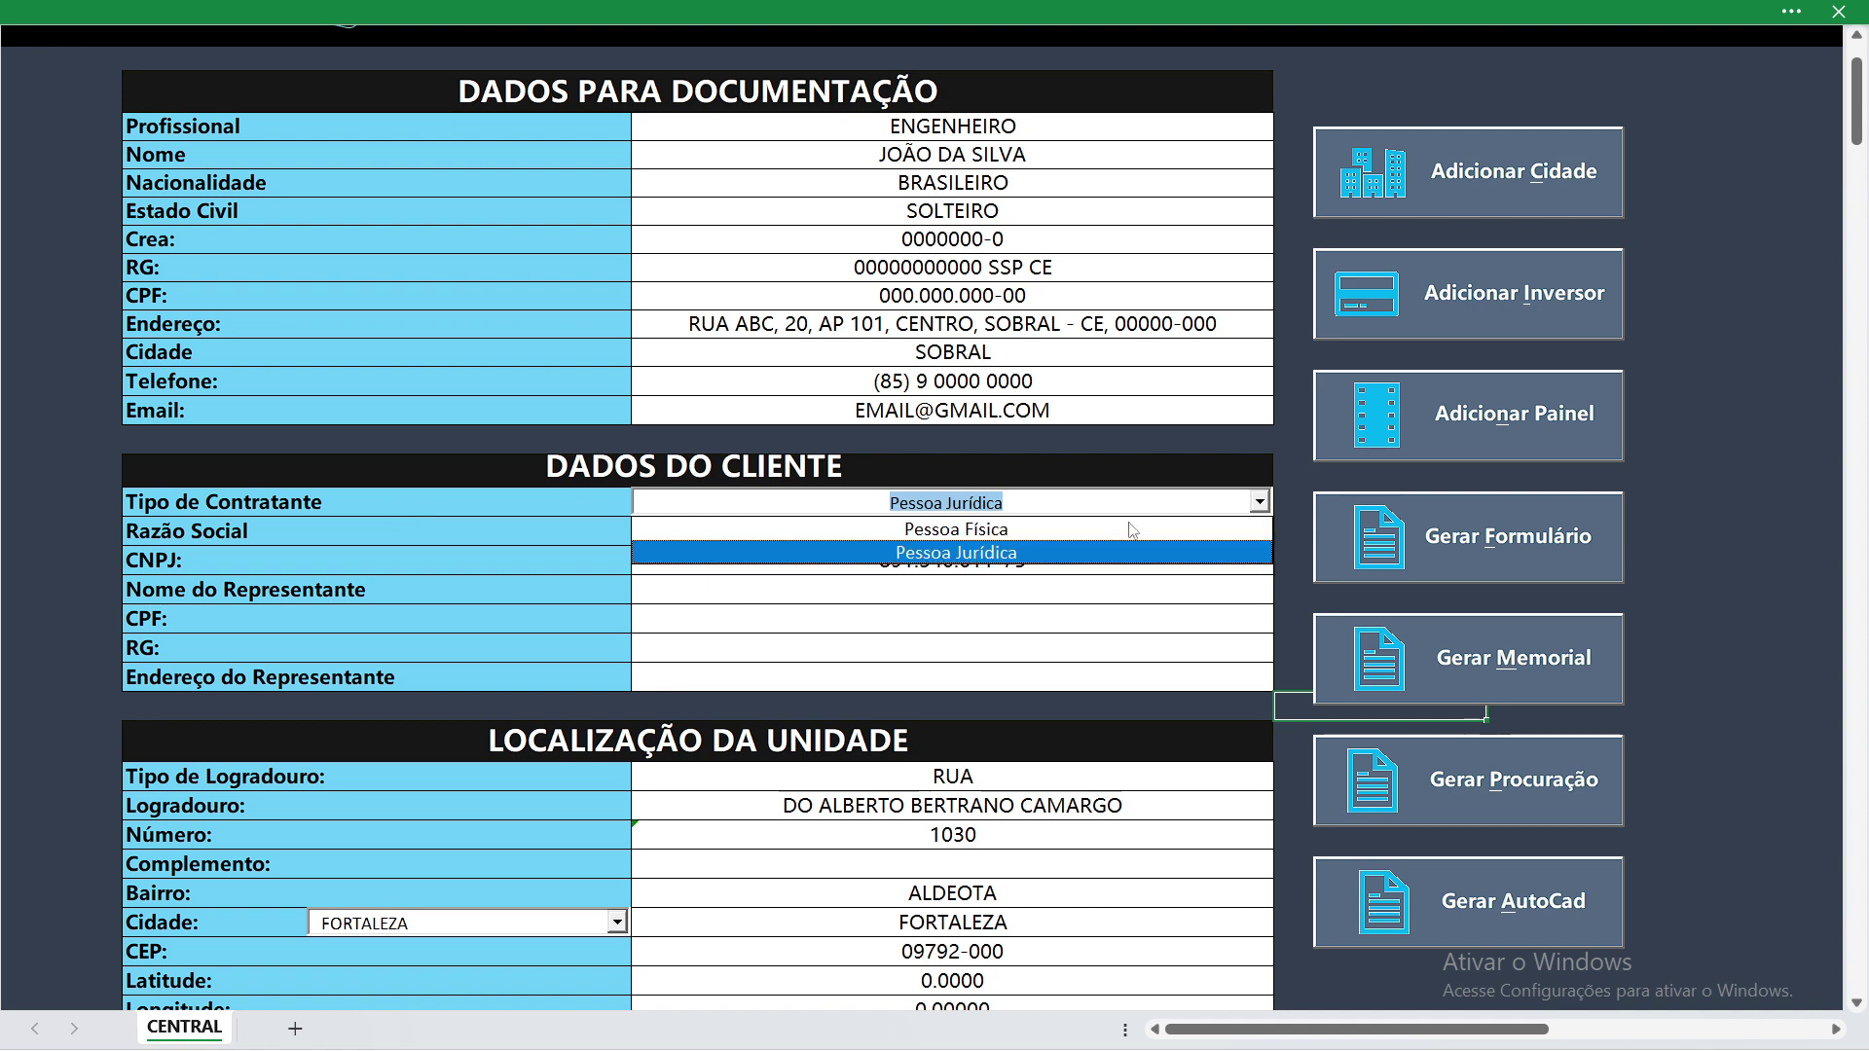
left_click(1131, 531)
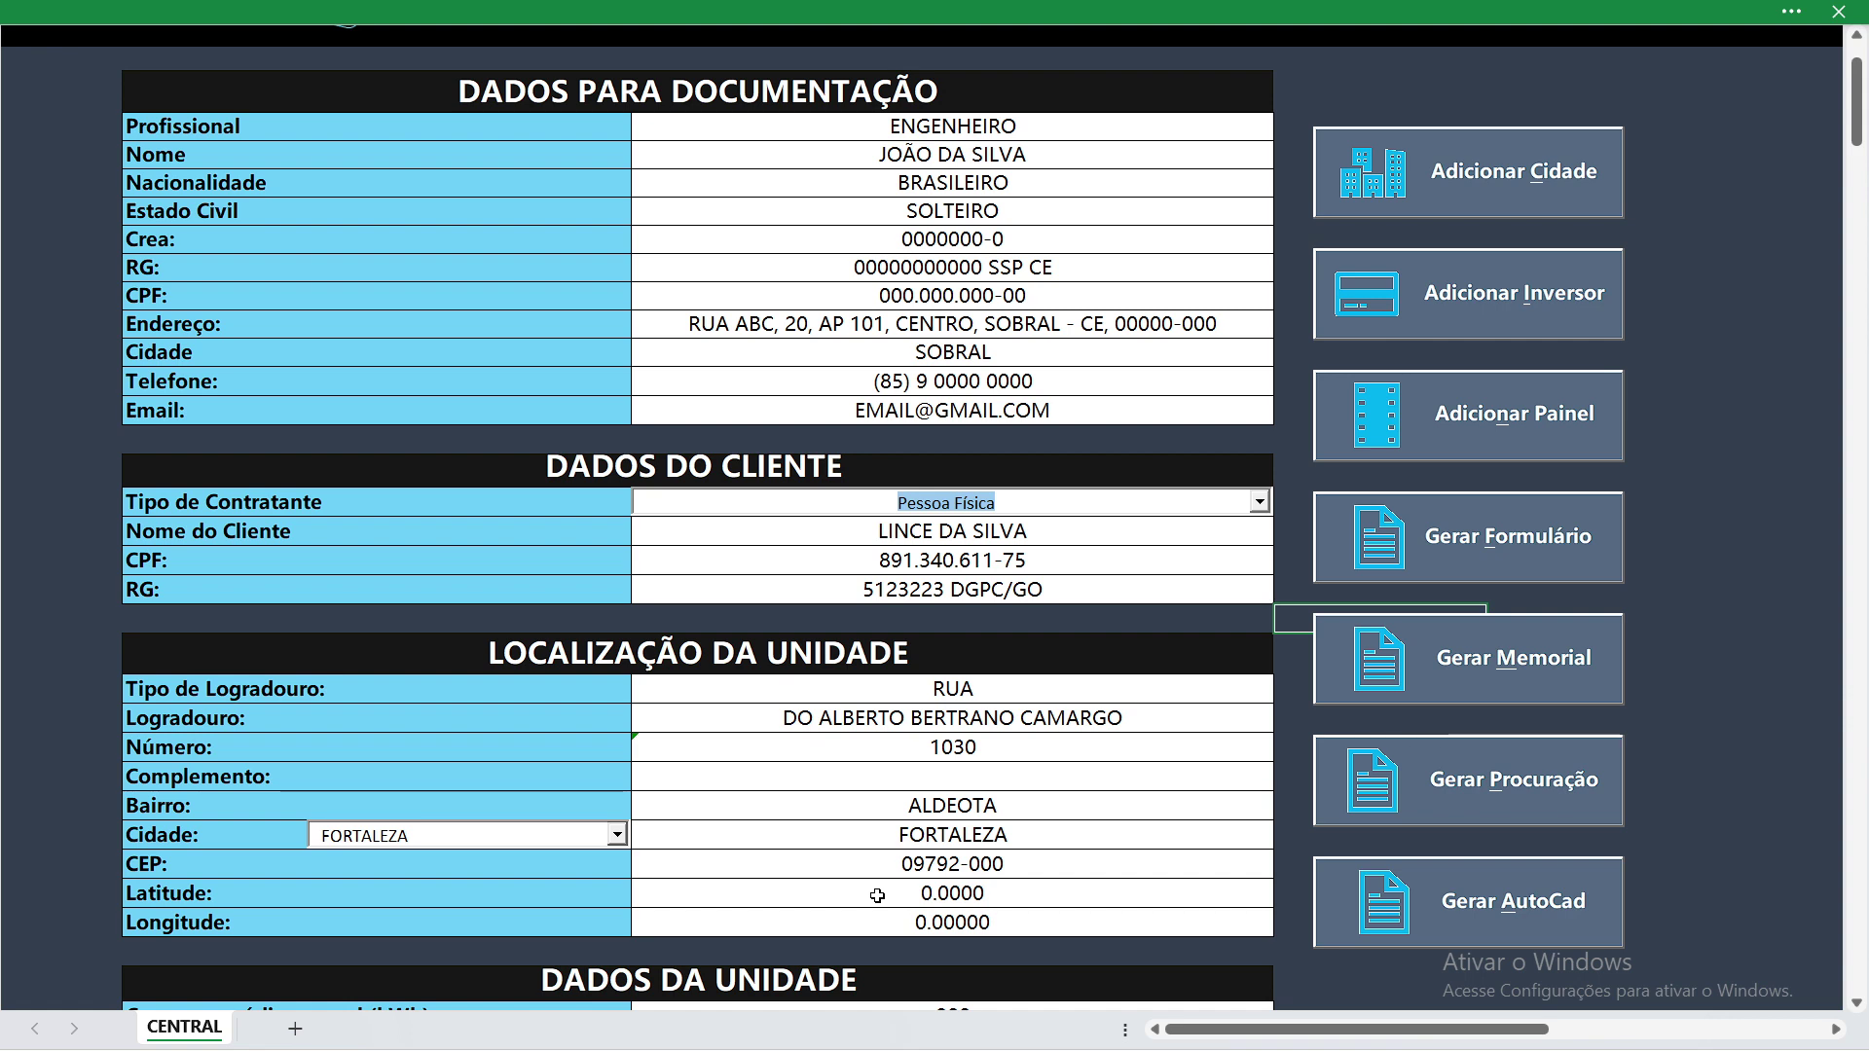
Step: Examine the DADOS DA UNIDADE values, from average system production through system type, grid voltage and minimum demands
scroll(877, 896, "down", 5)
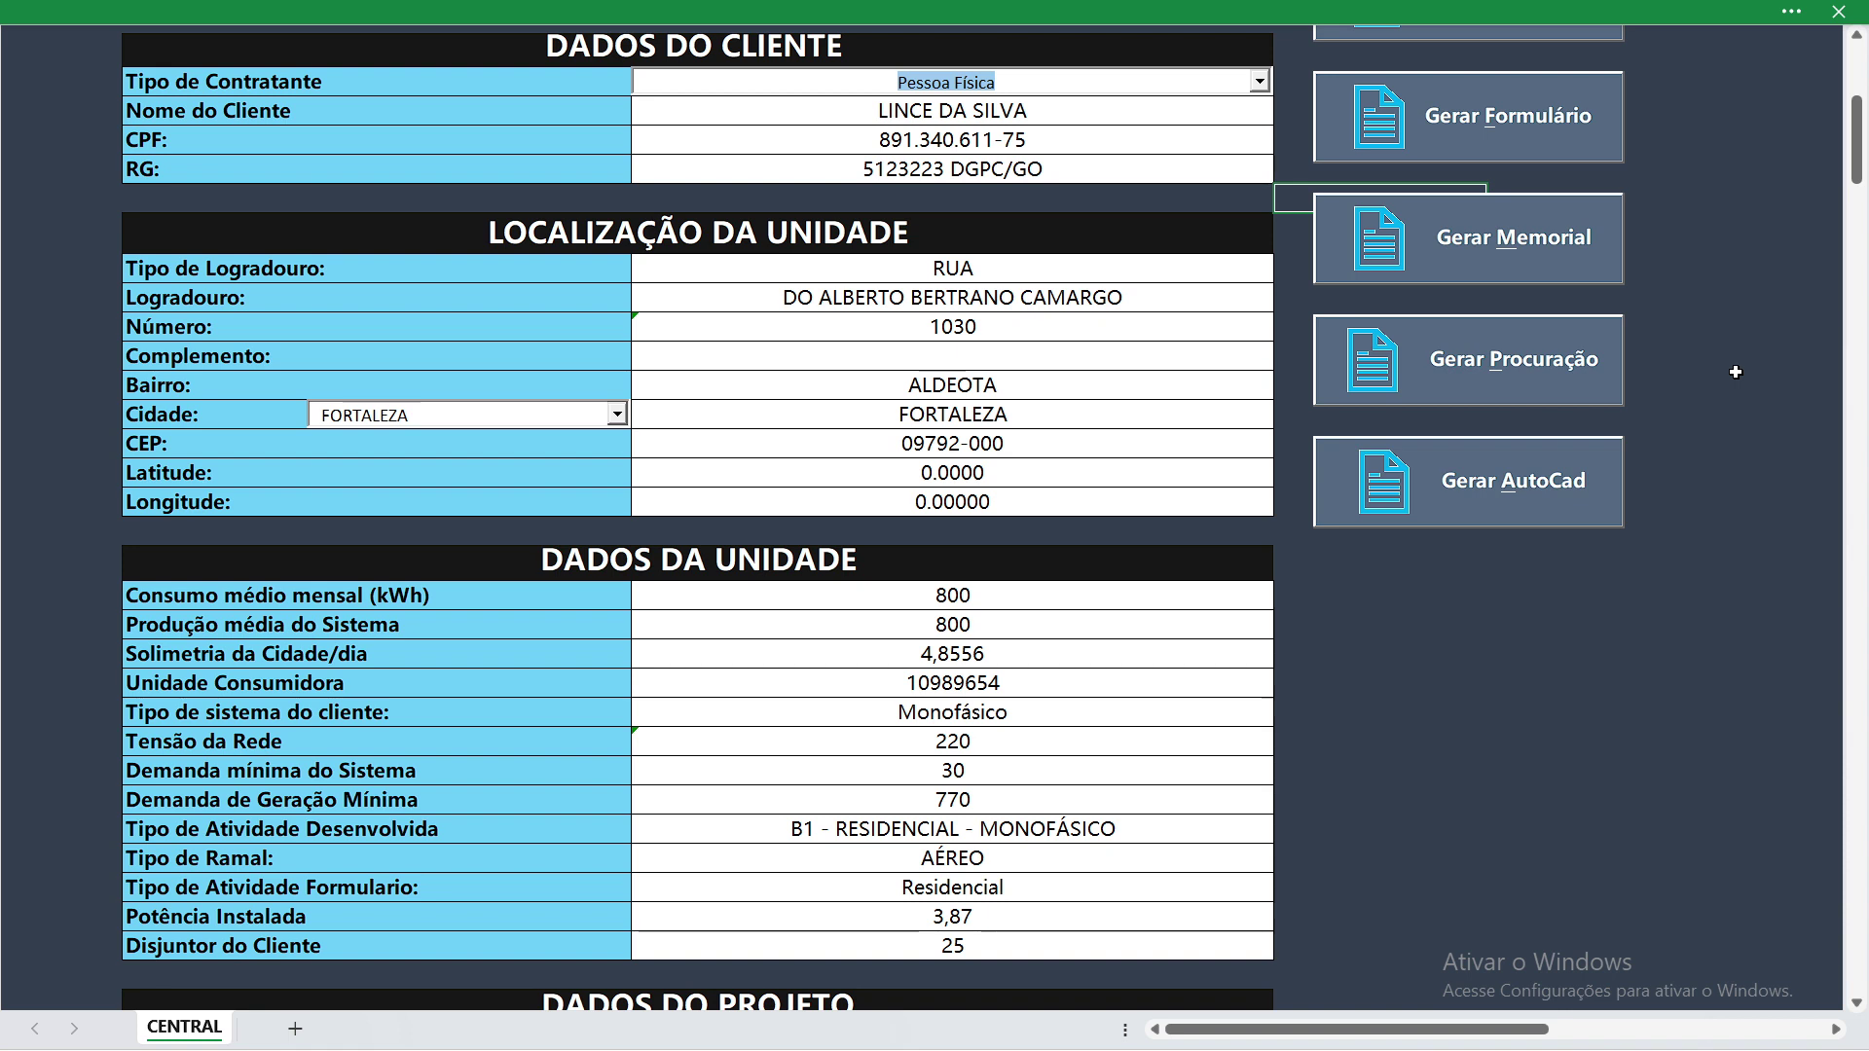
left_click(1001, 622)
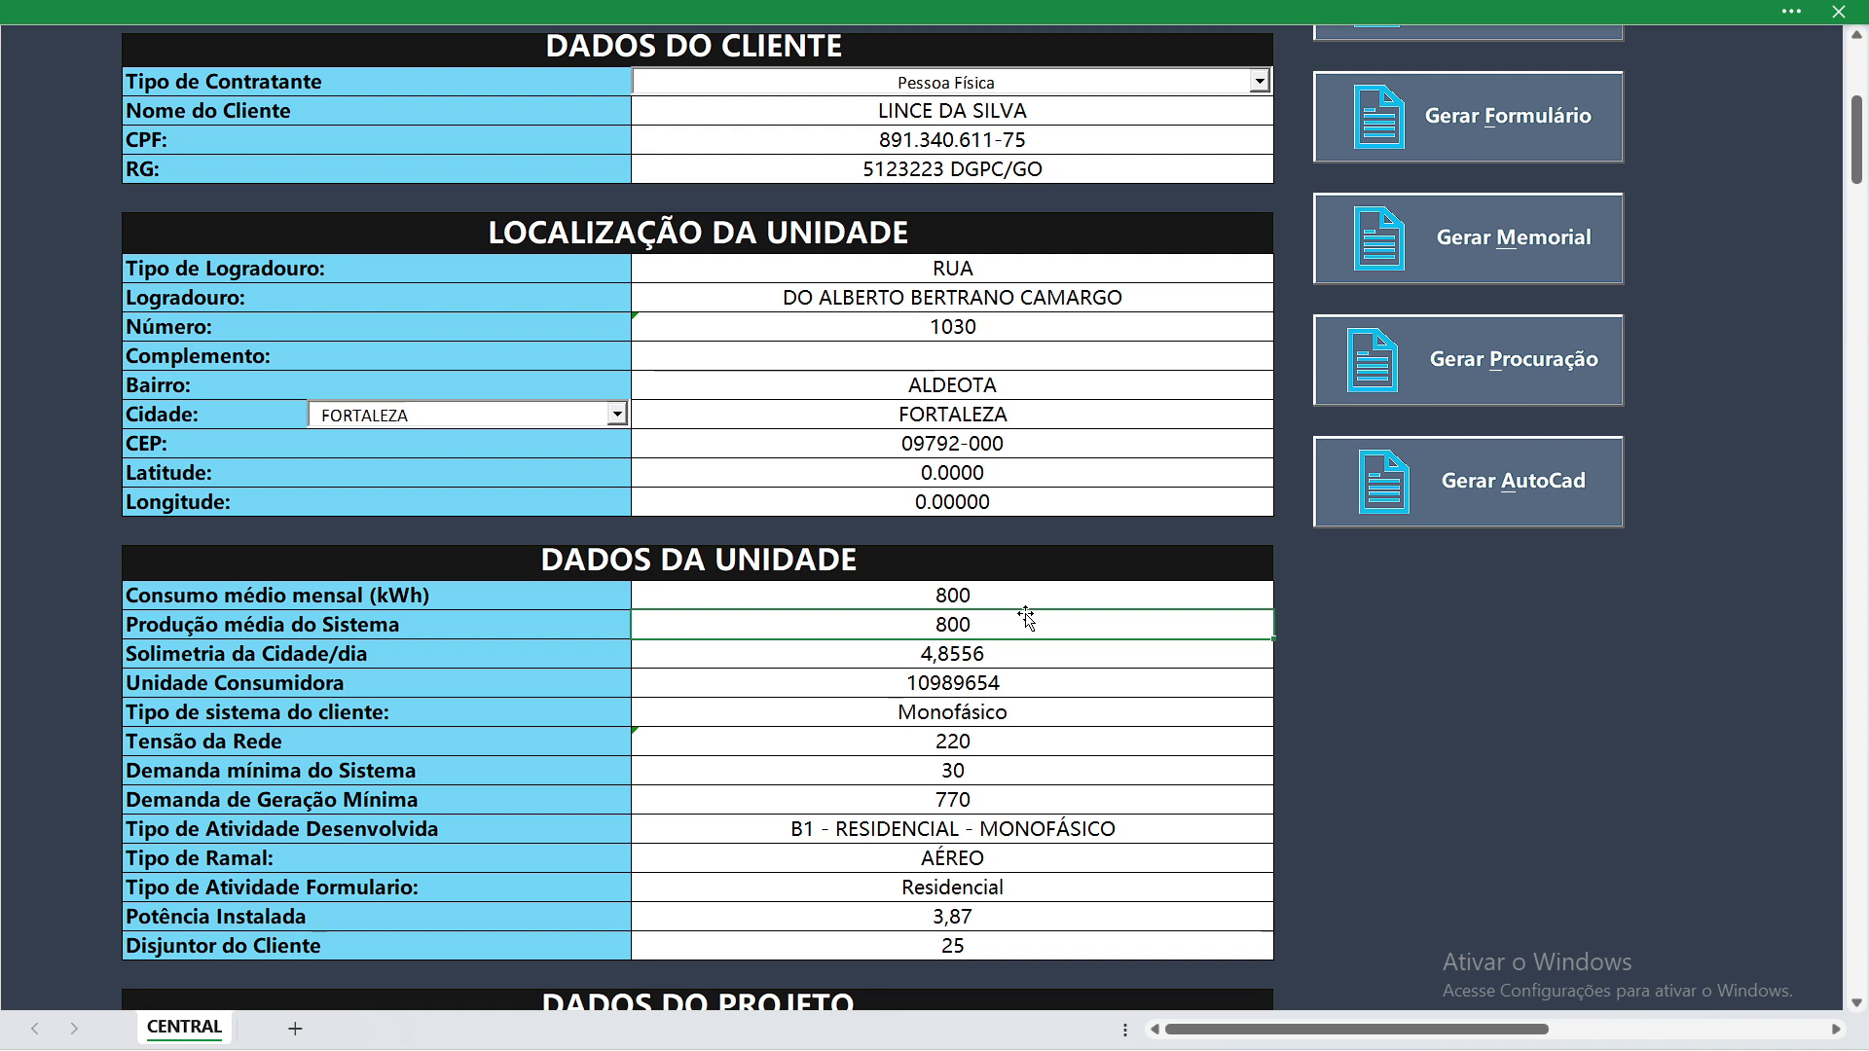
key("Down")
key("Down")
key("Down")
key("Down")
key("Down")
key("Down")
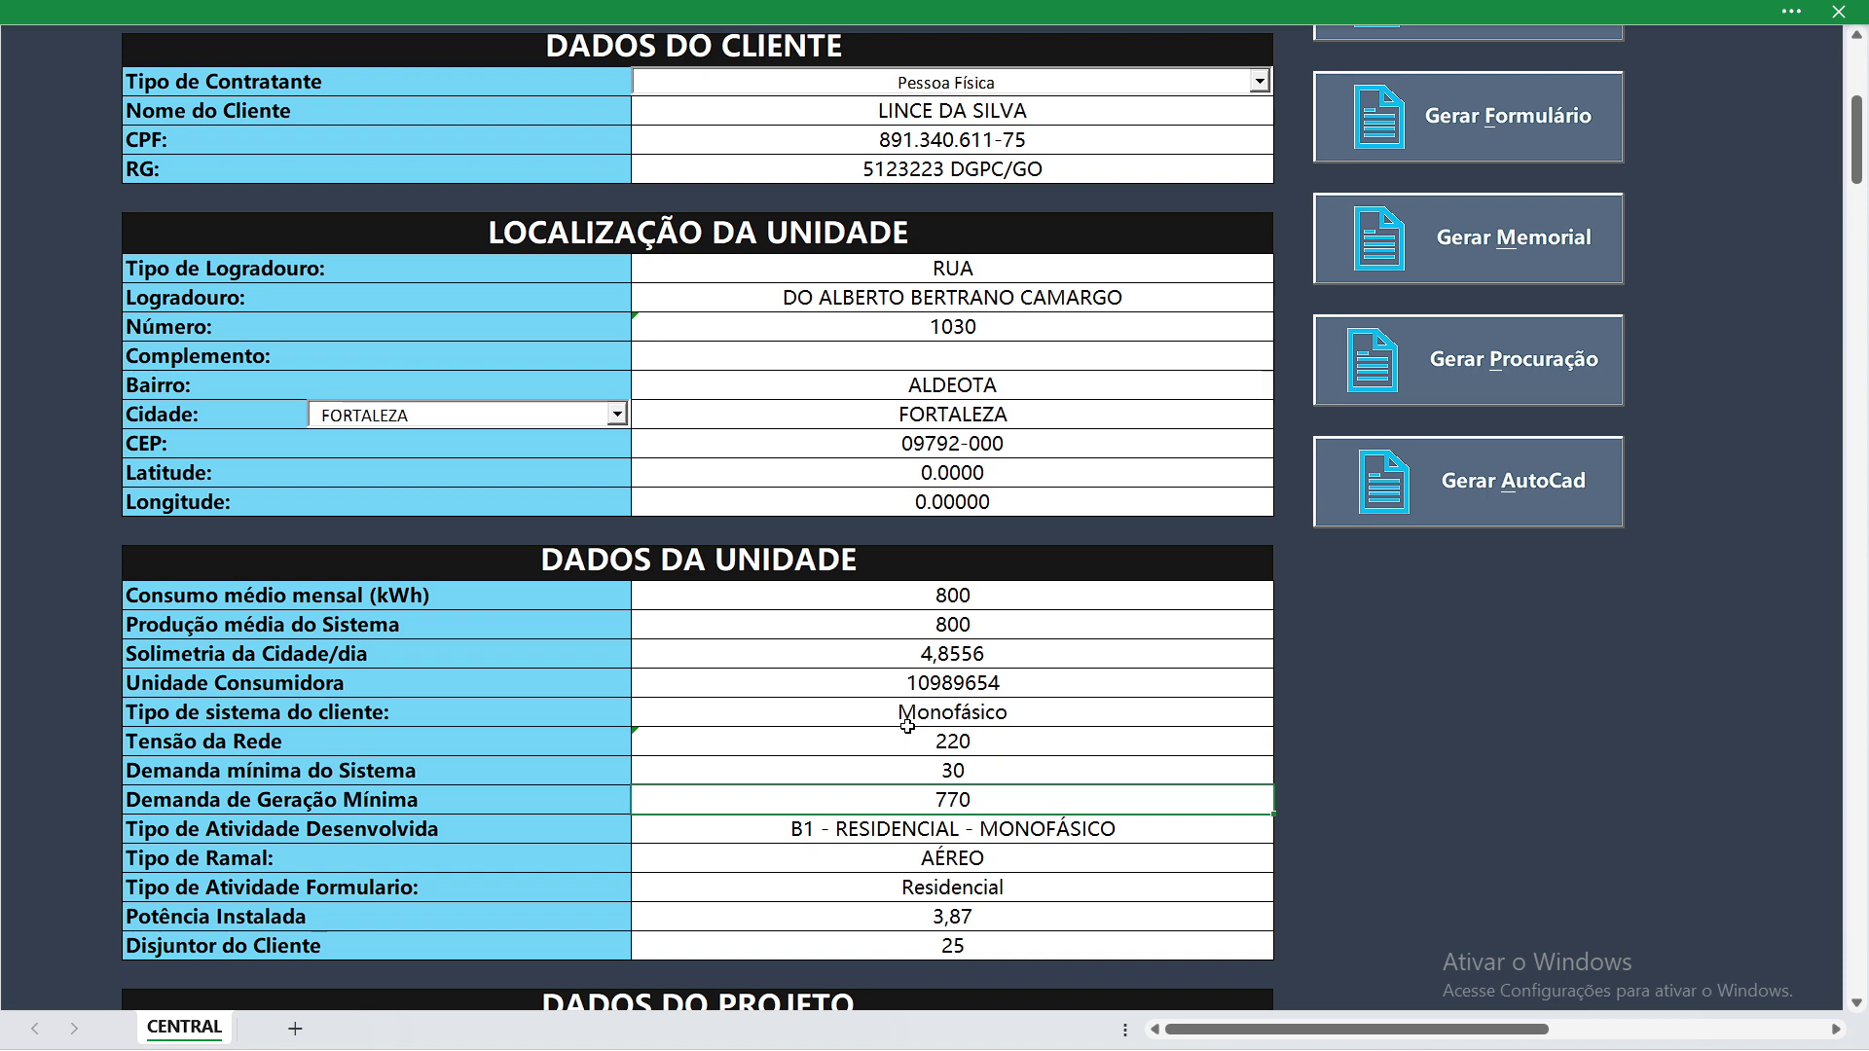
left_click(916, 717)
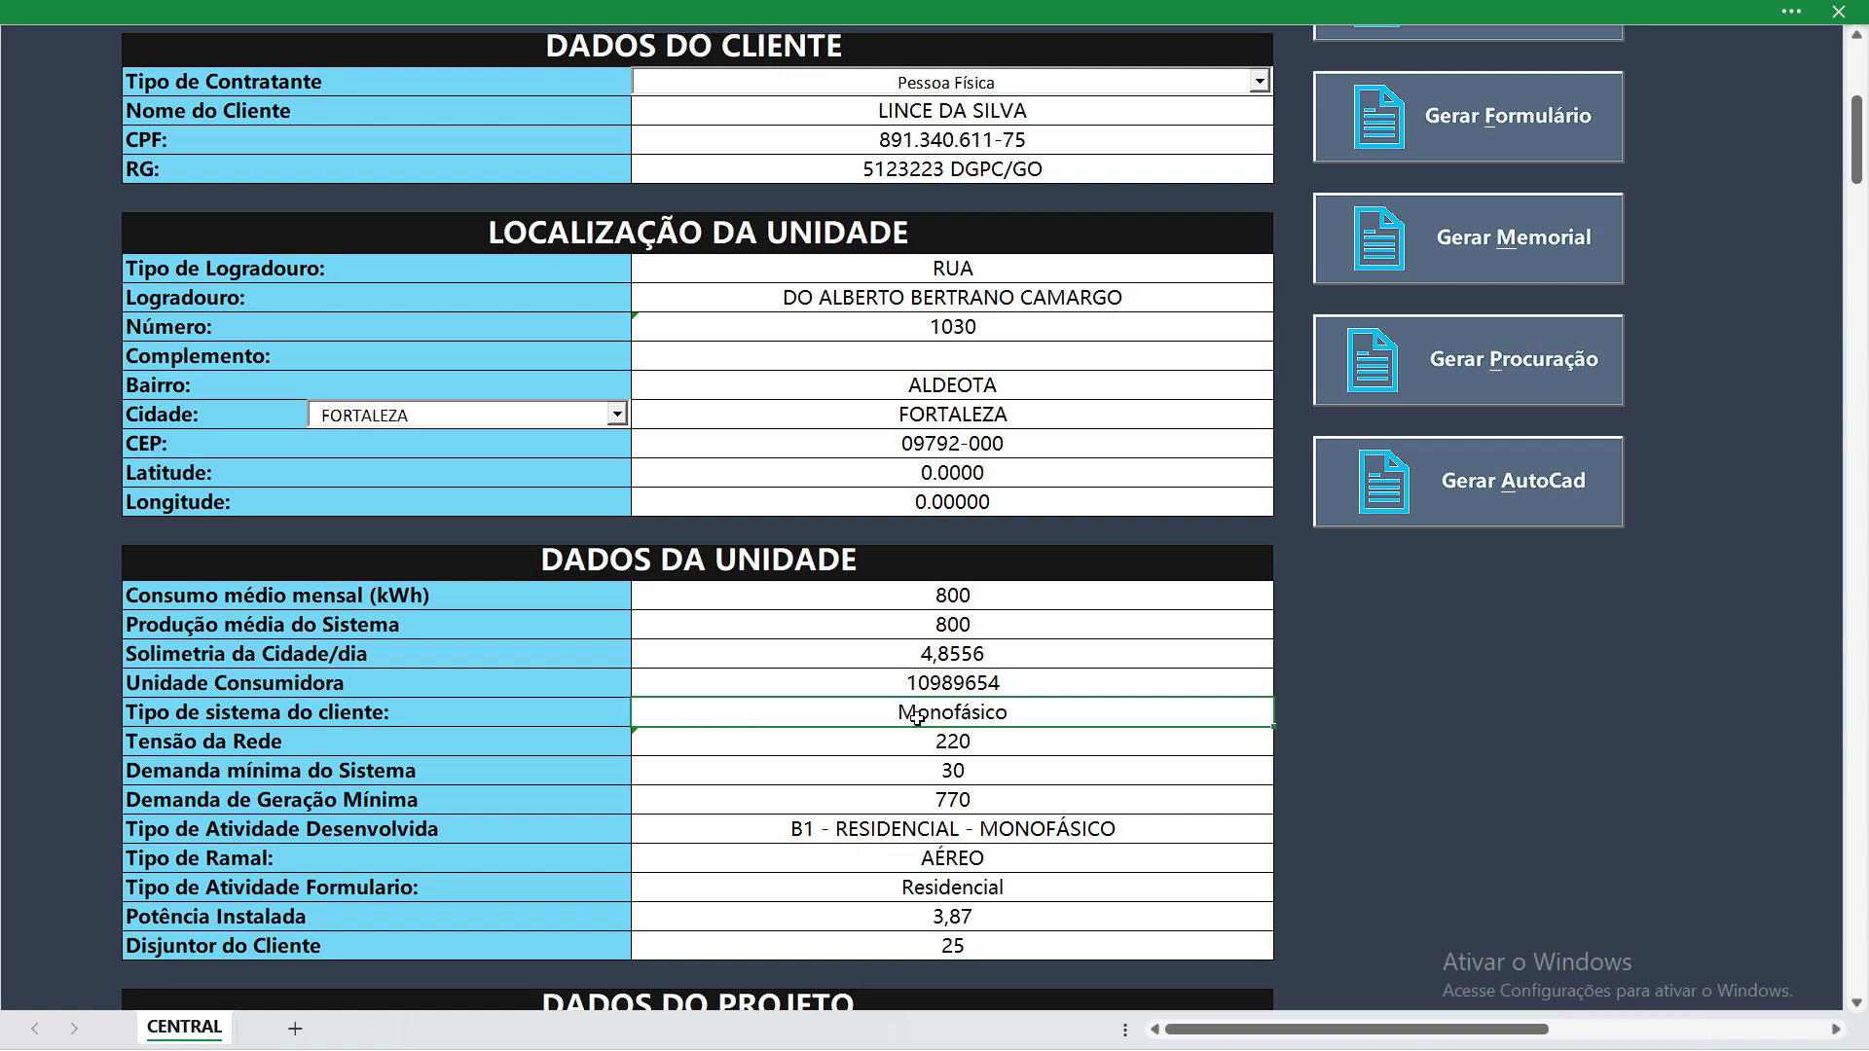
left_click(952, 741)
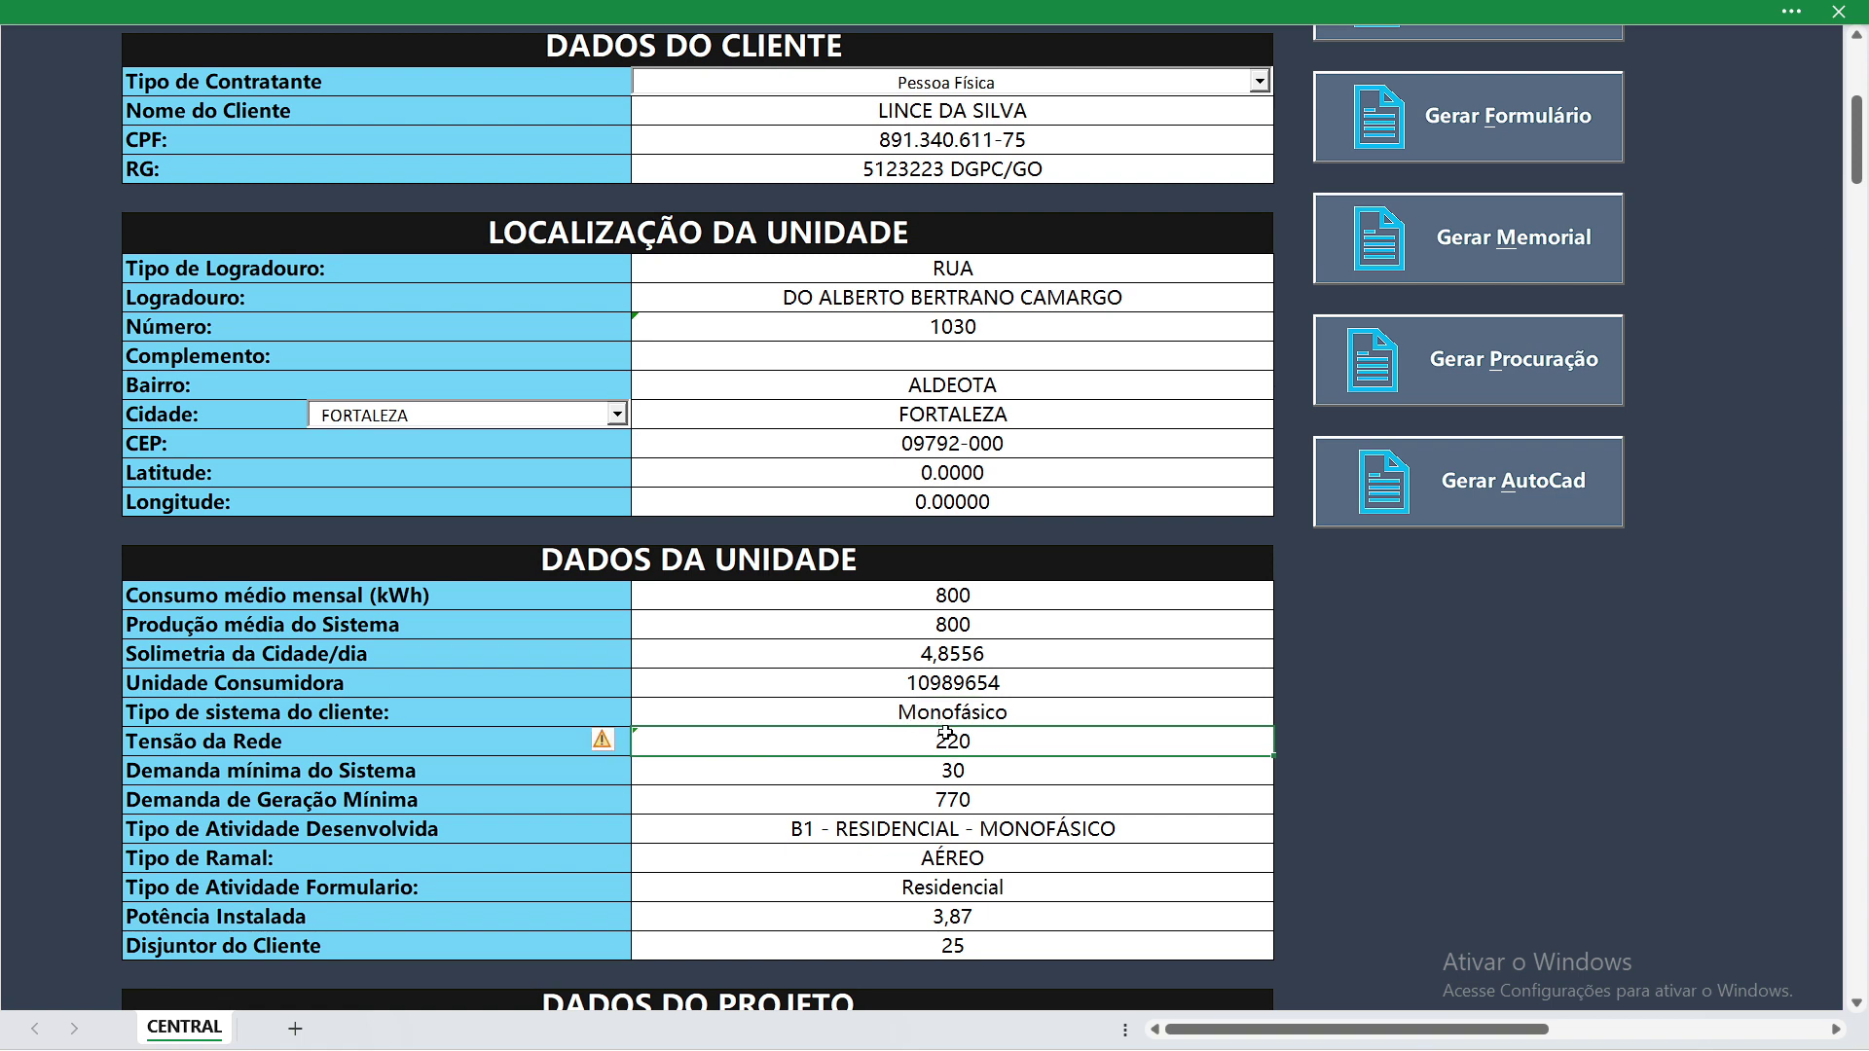
left_click(978, 770)
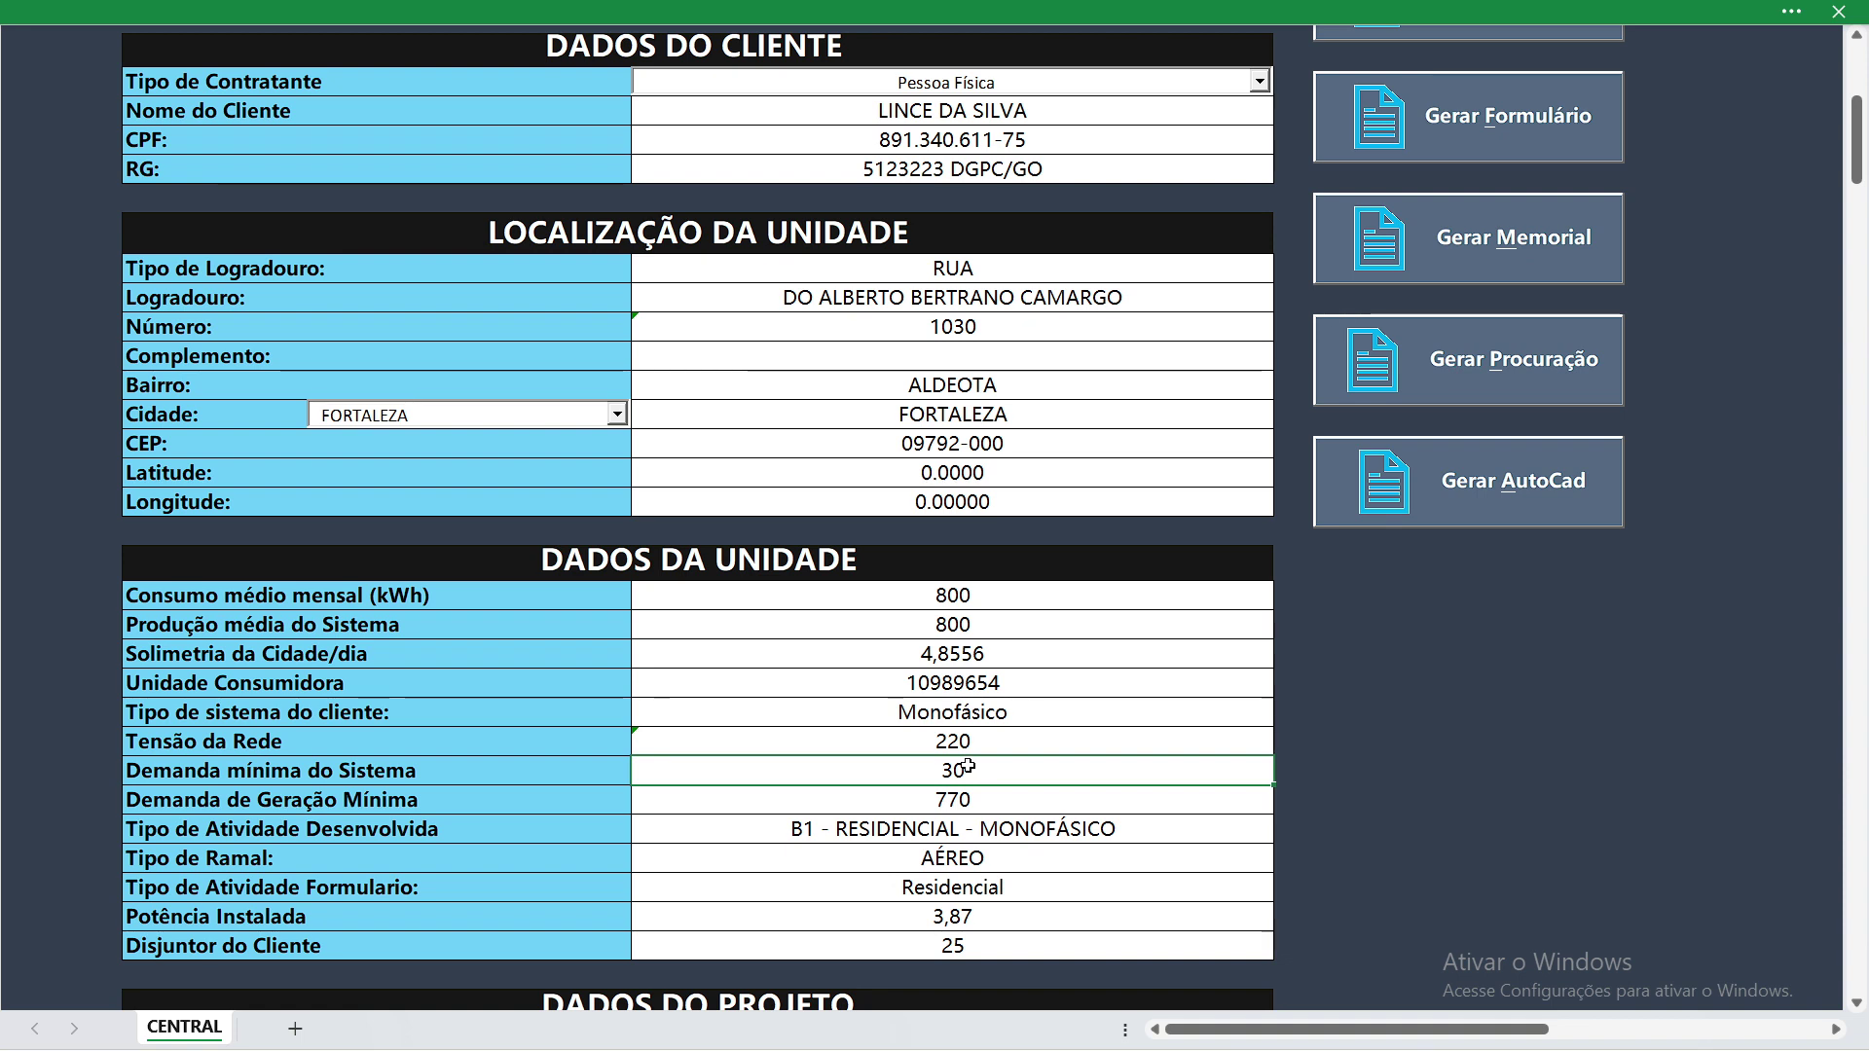
Step: Review the available choices for Tipo de Atividade Desenvolvida and Tipo de Atividade Formulario, and check the client breaker row
left_click(882, 828)
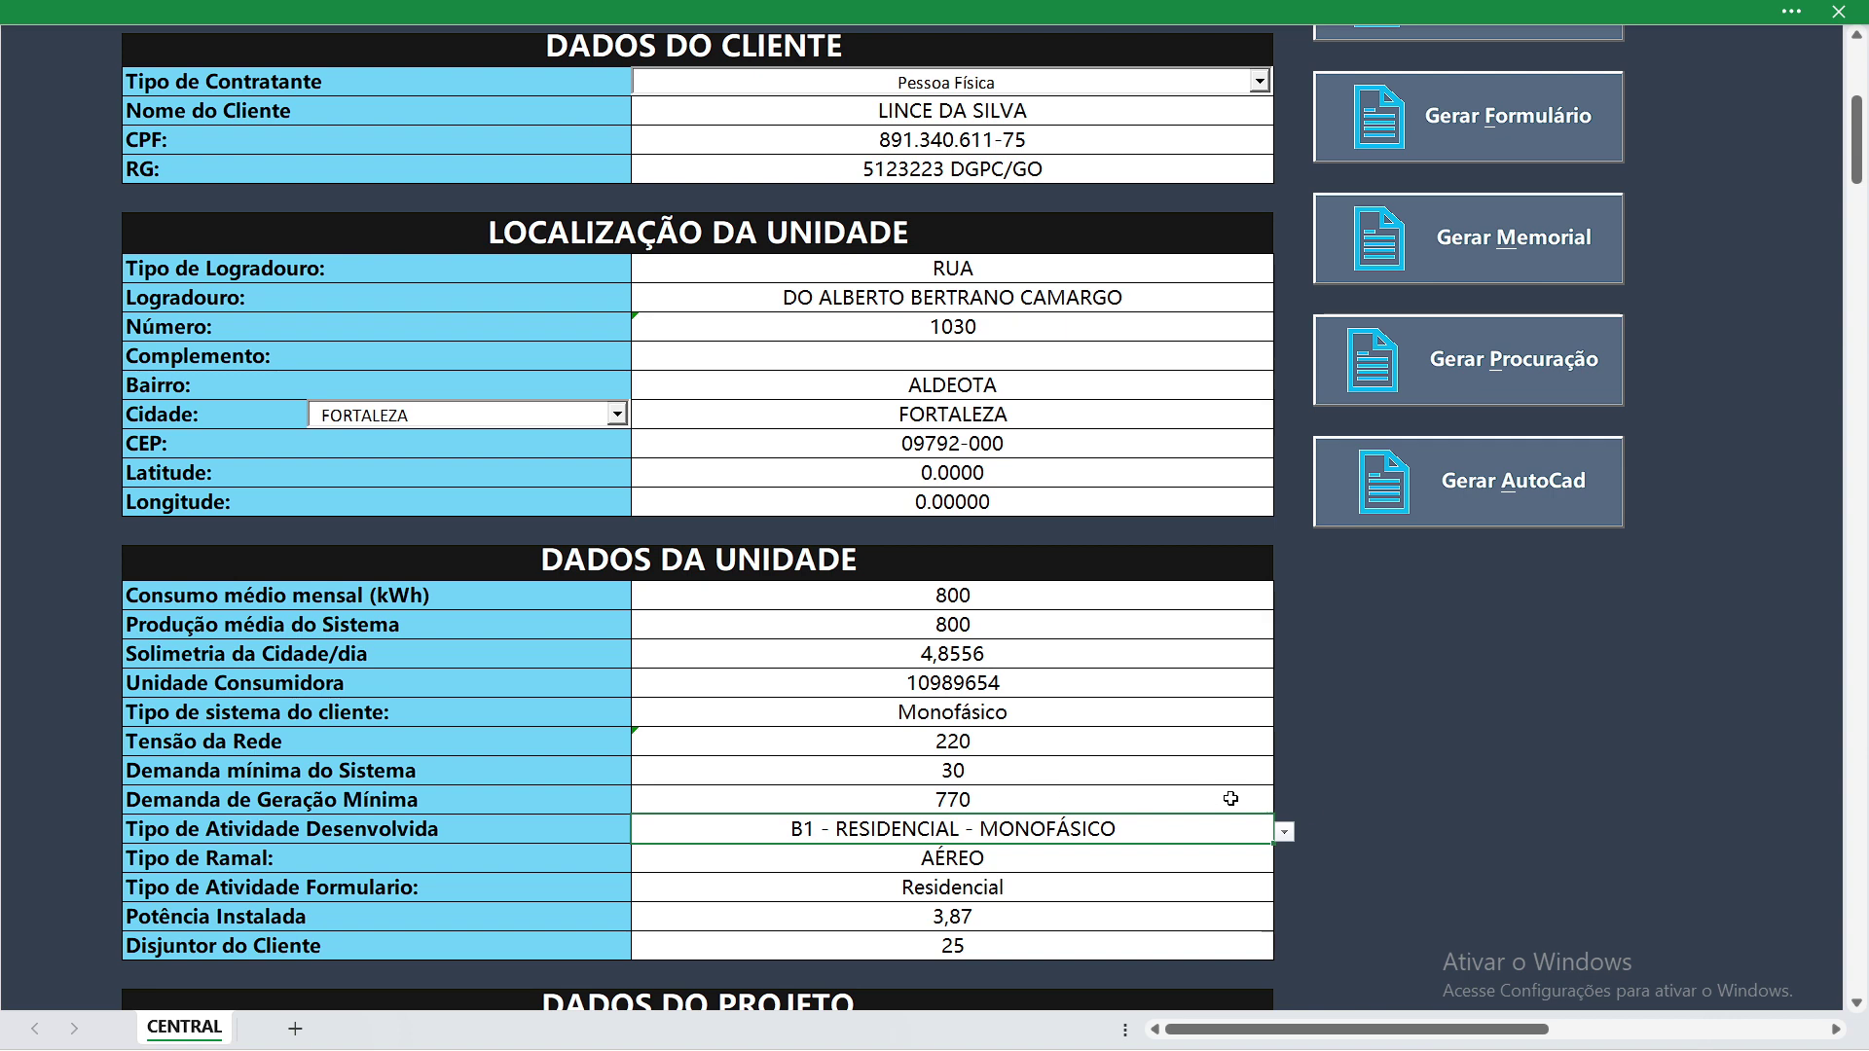
left_click(1285, 832)
mouse_move(1285, 886)
left_mouse_down()
mouse_move(1285, 915)
mouse_move(1290, 859)
left_mouse_up()
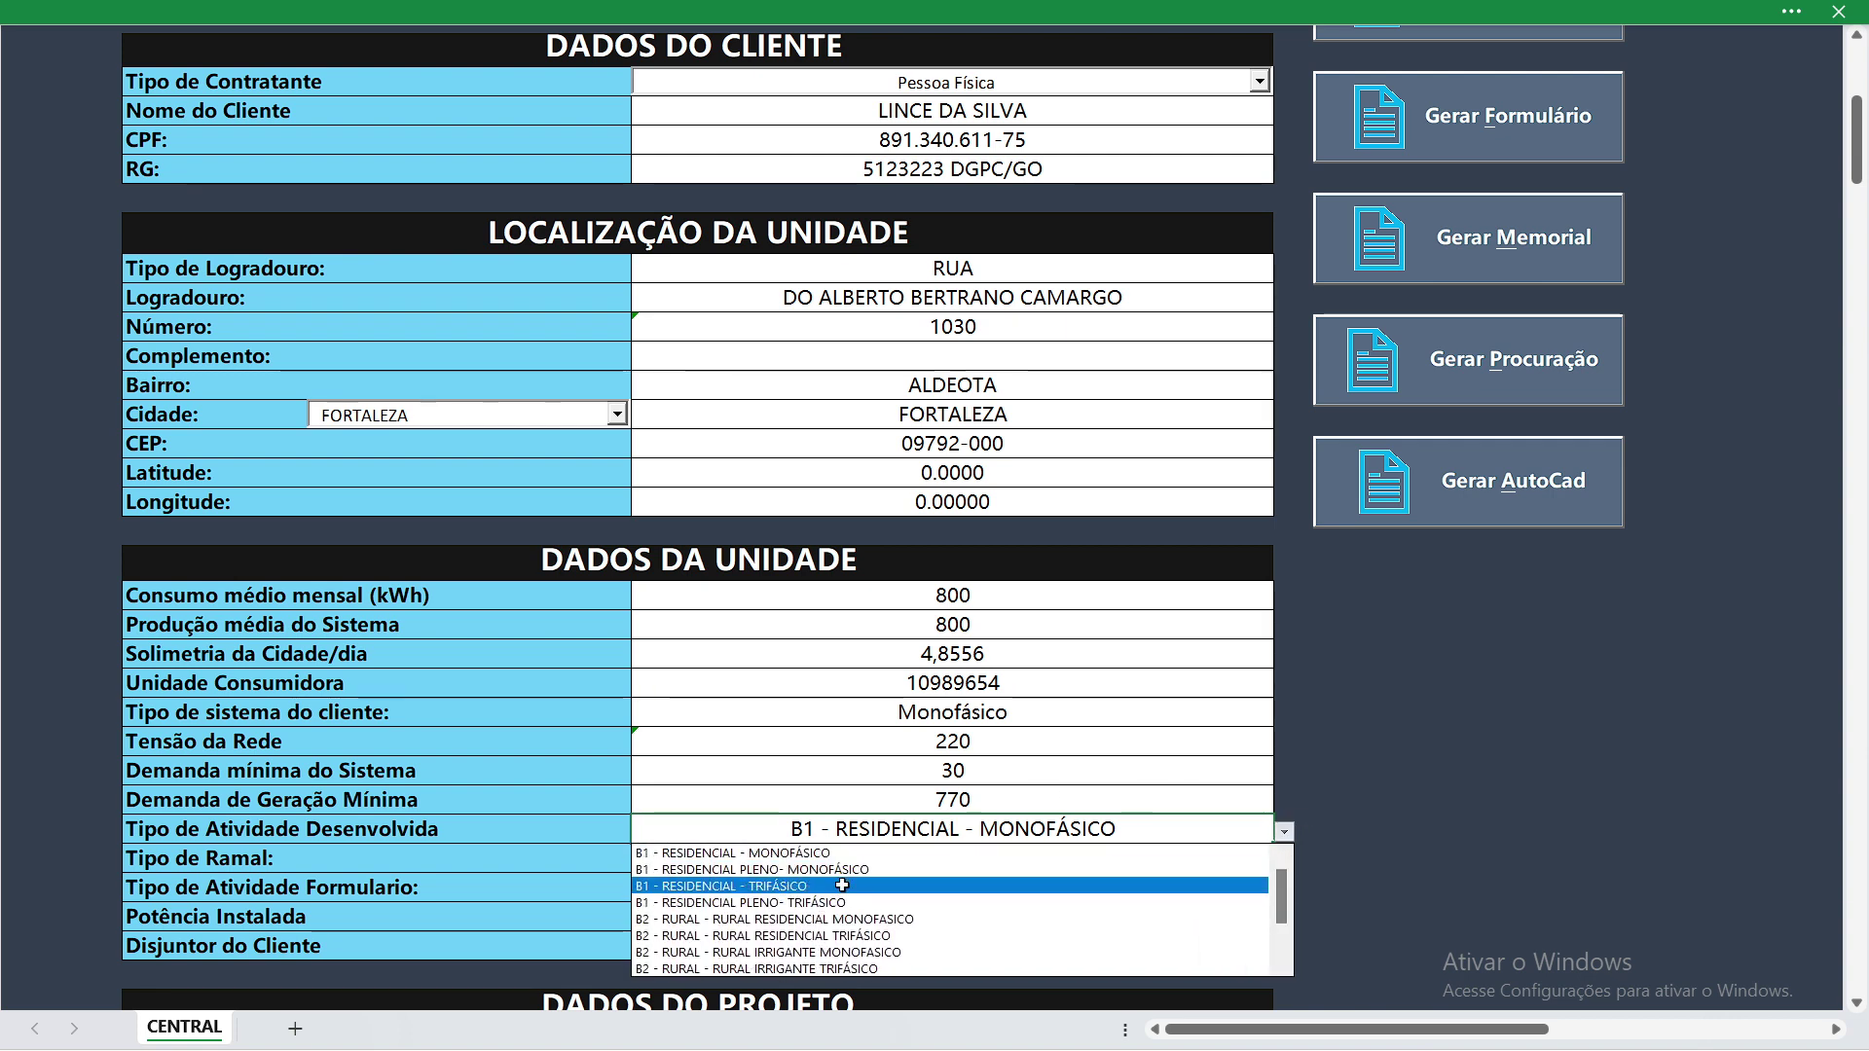
left_click(1564, 756)
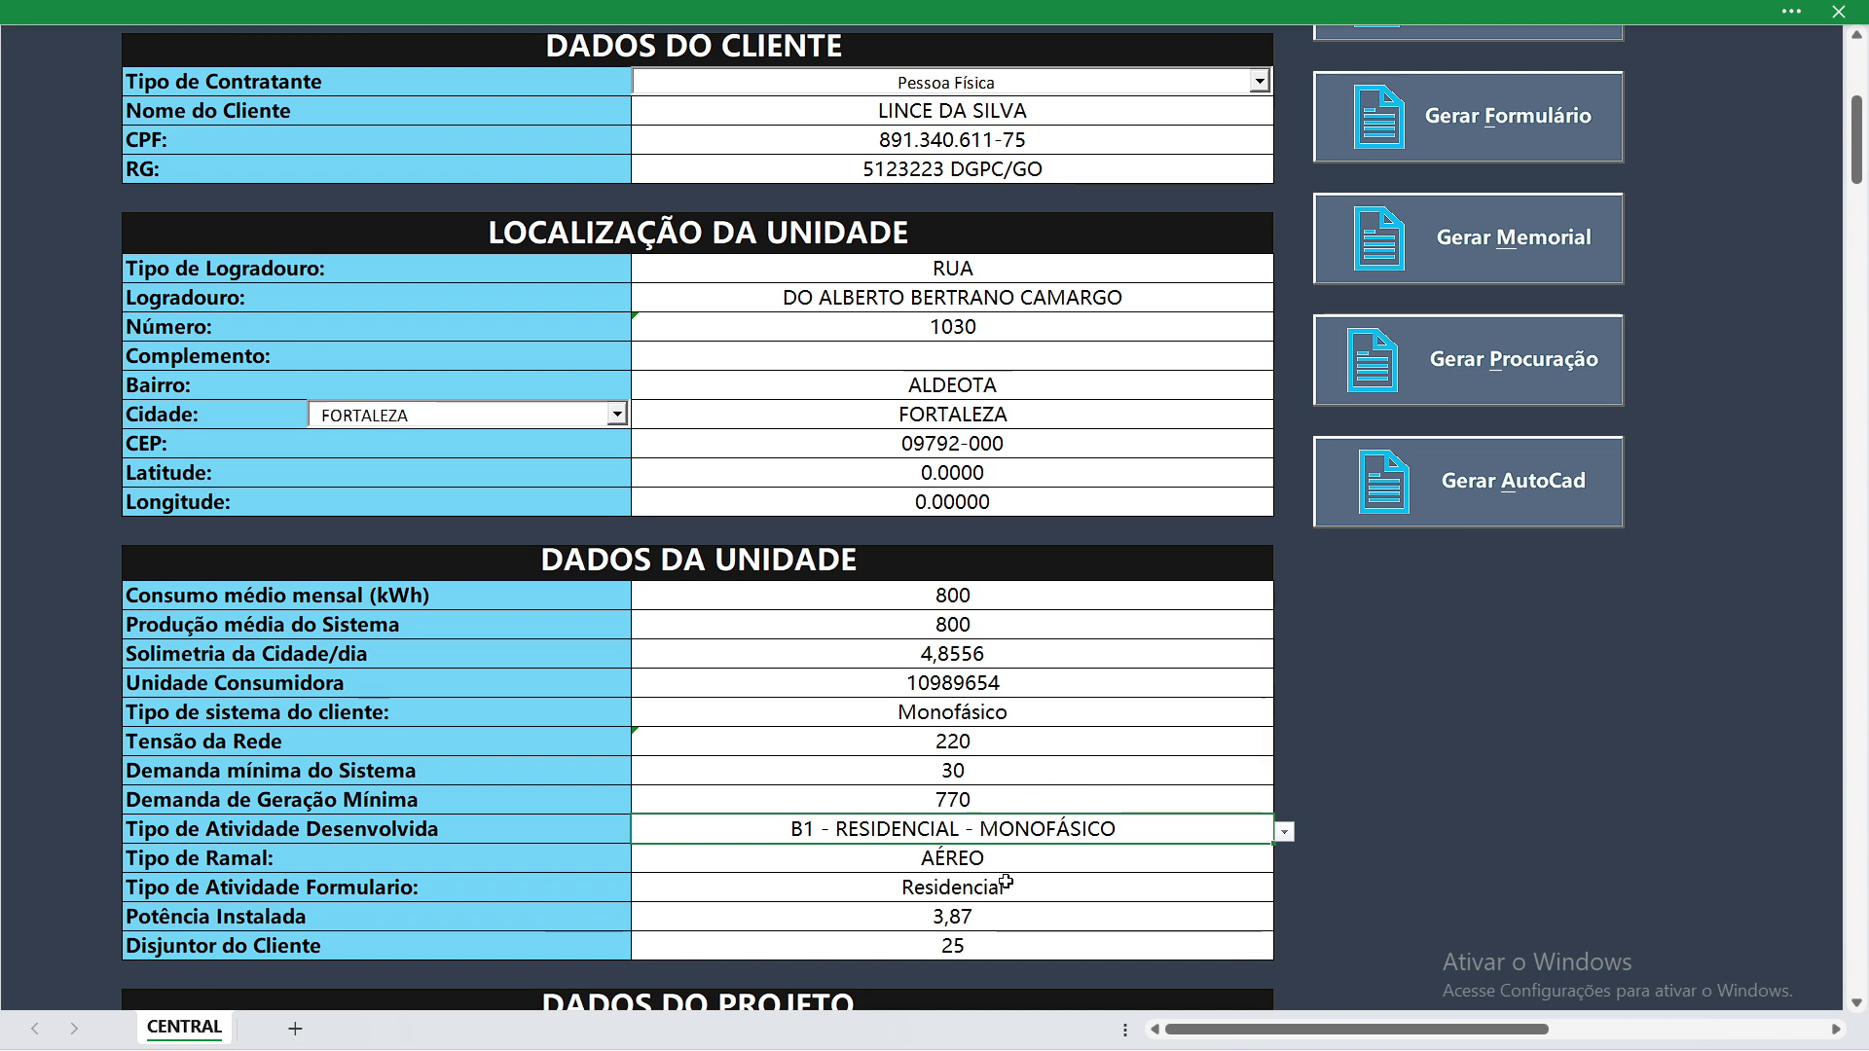
left_click(1112, 896)
left_click(1285, 890)
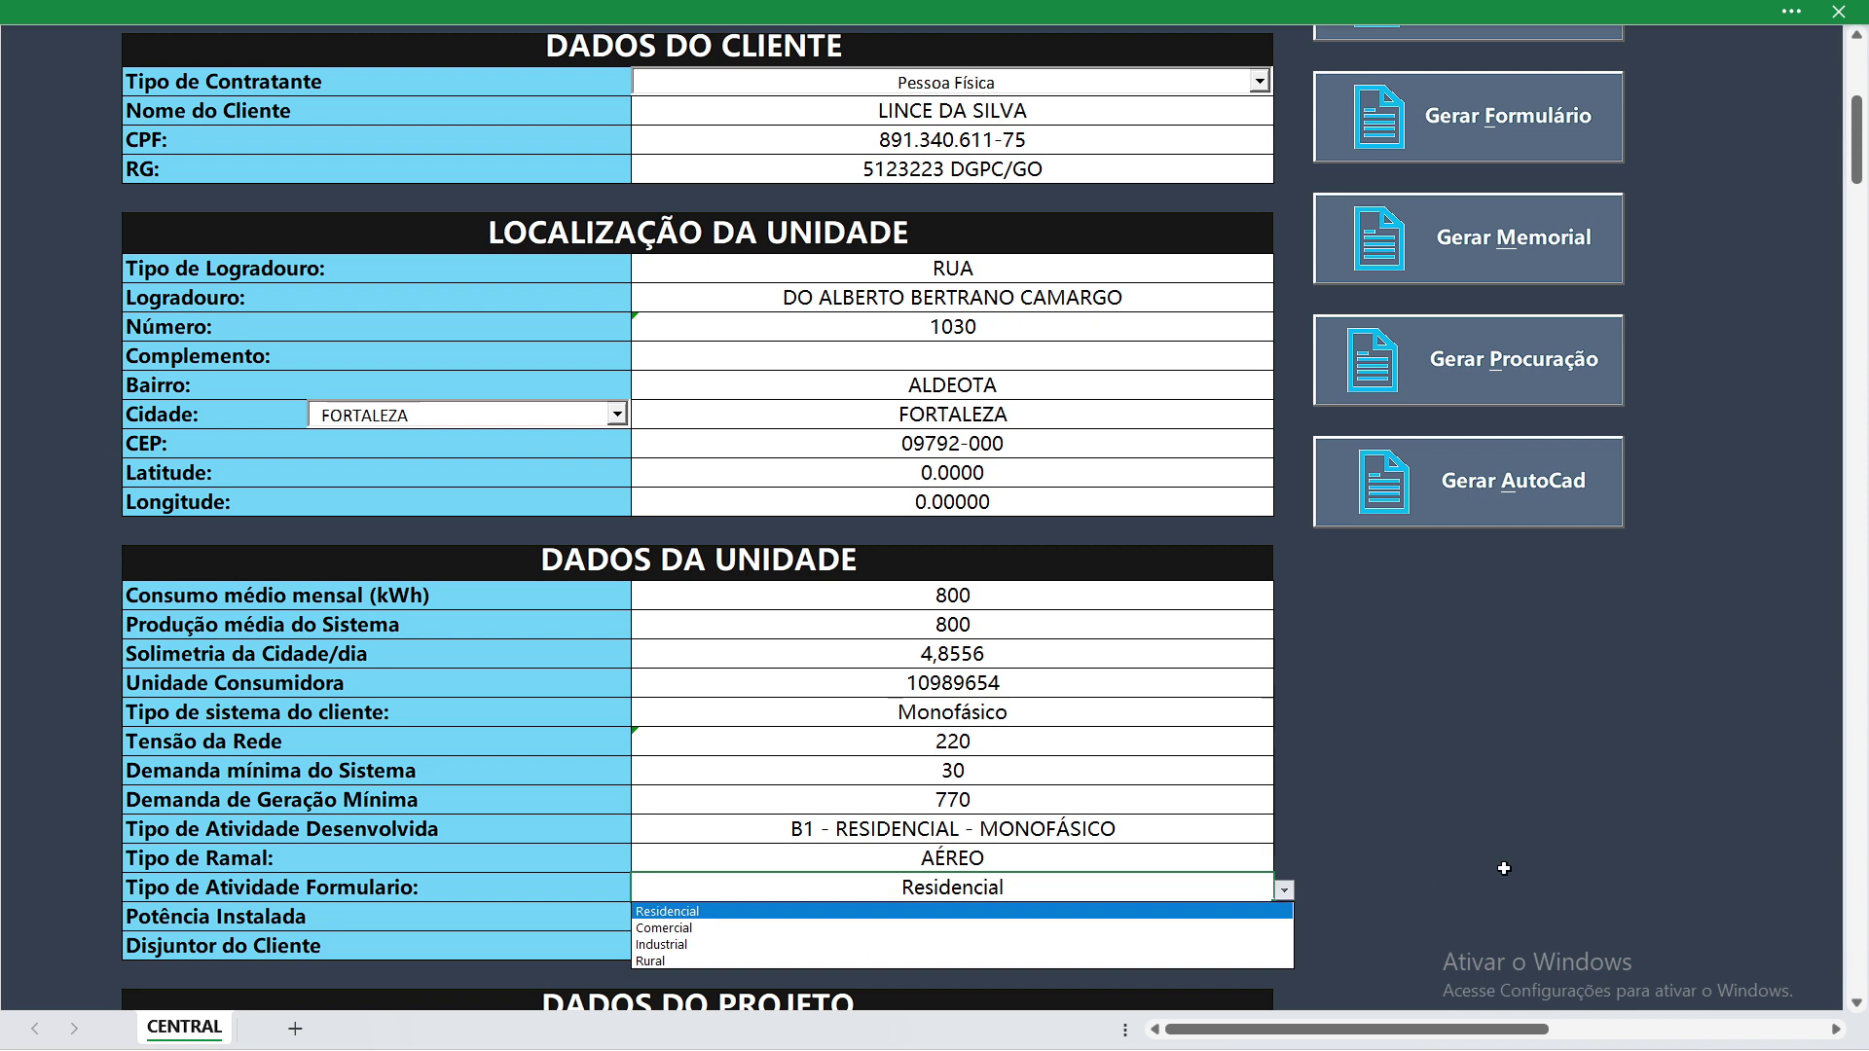
key("Escape")
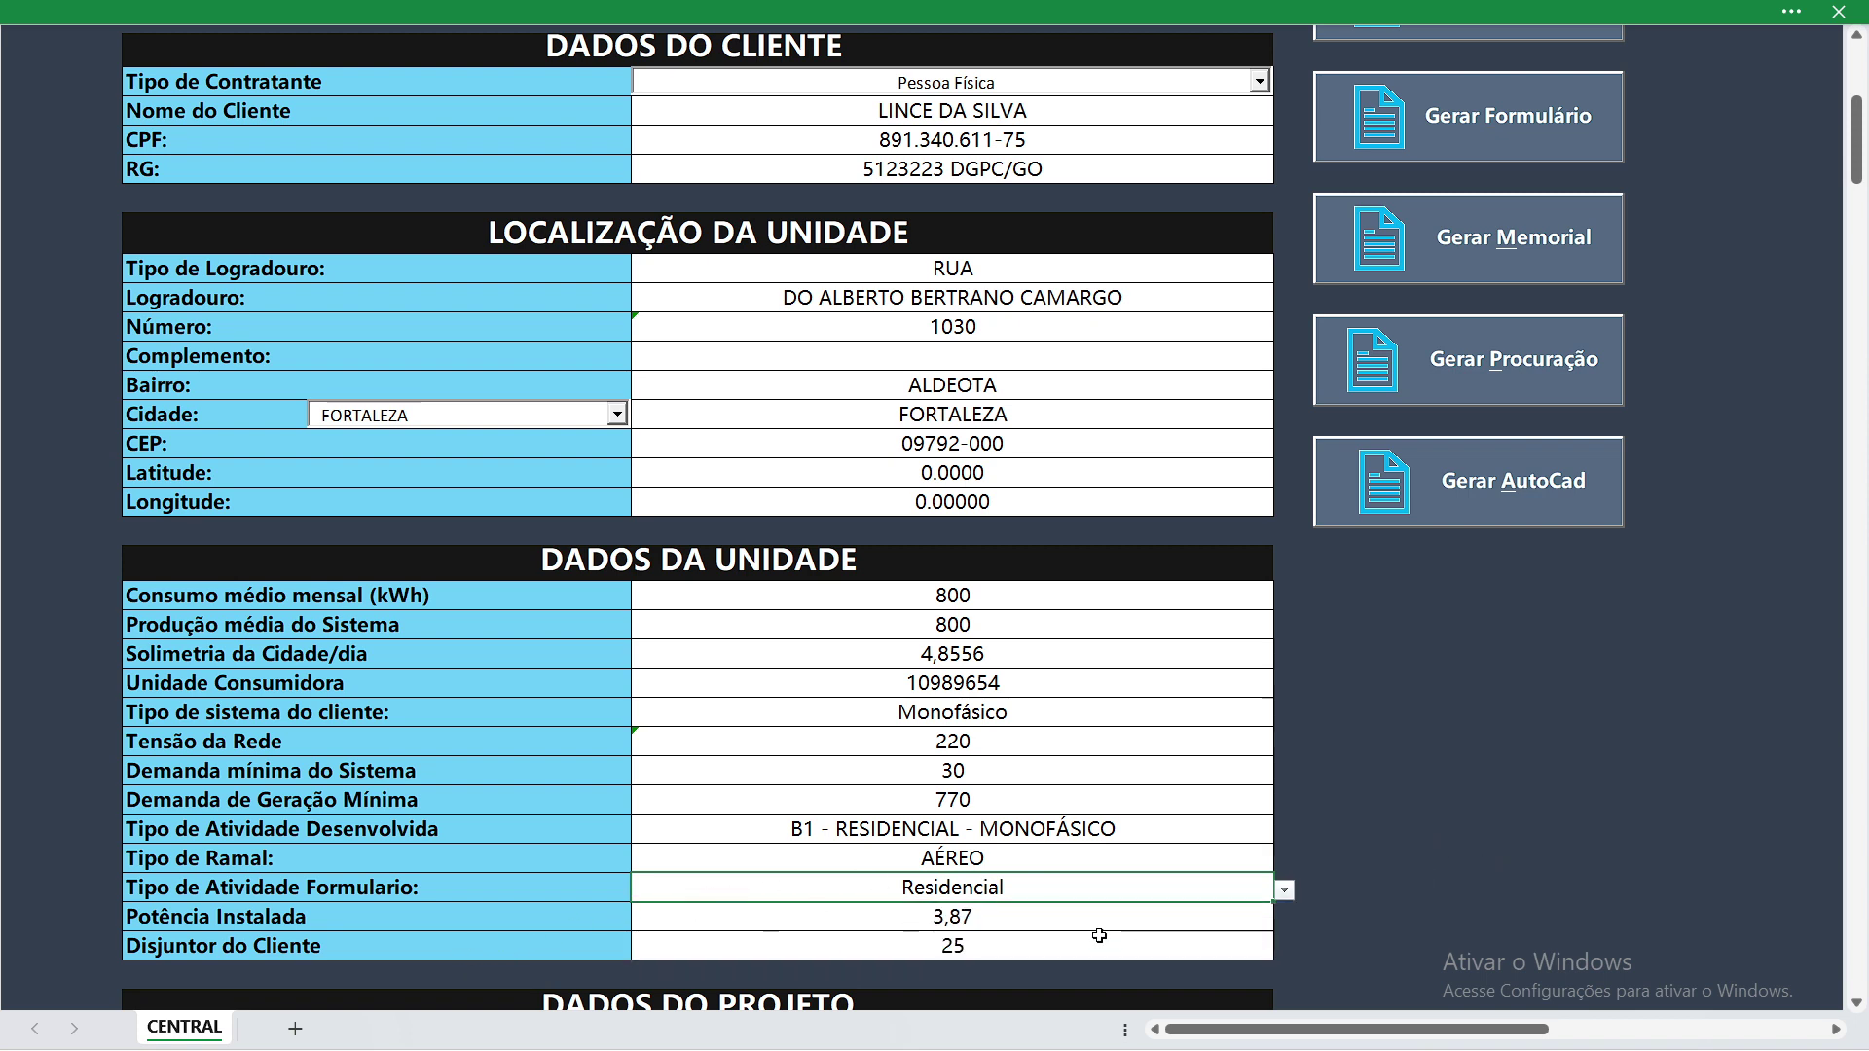
left_click(977, 961)
left_click(1423, 668)
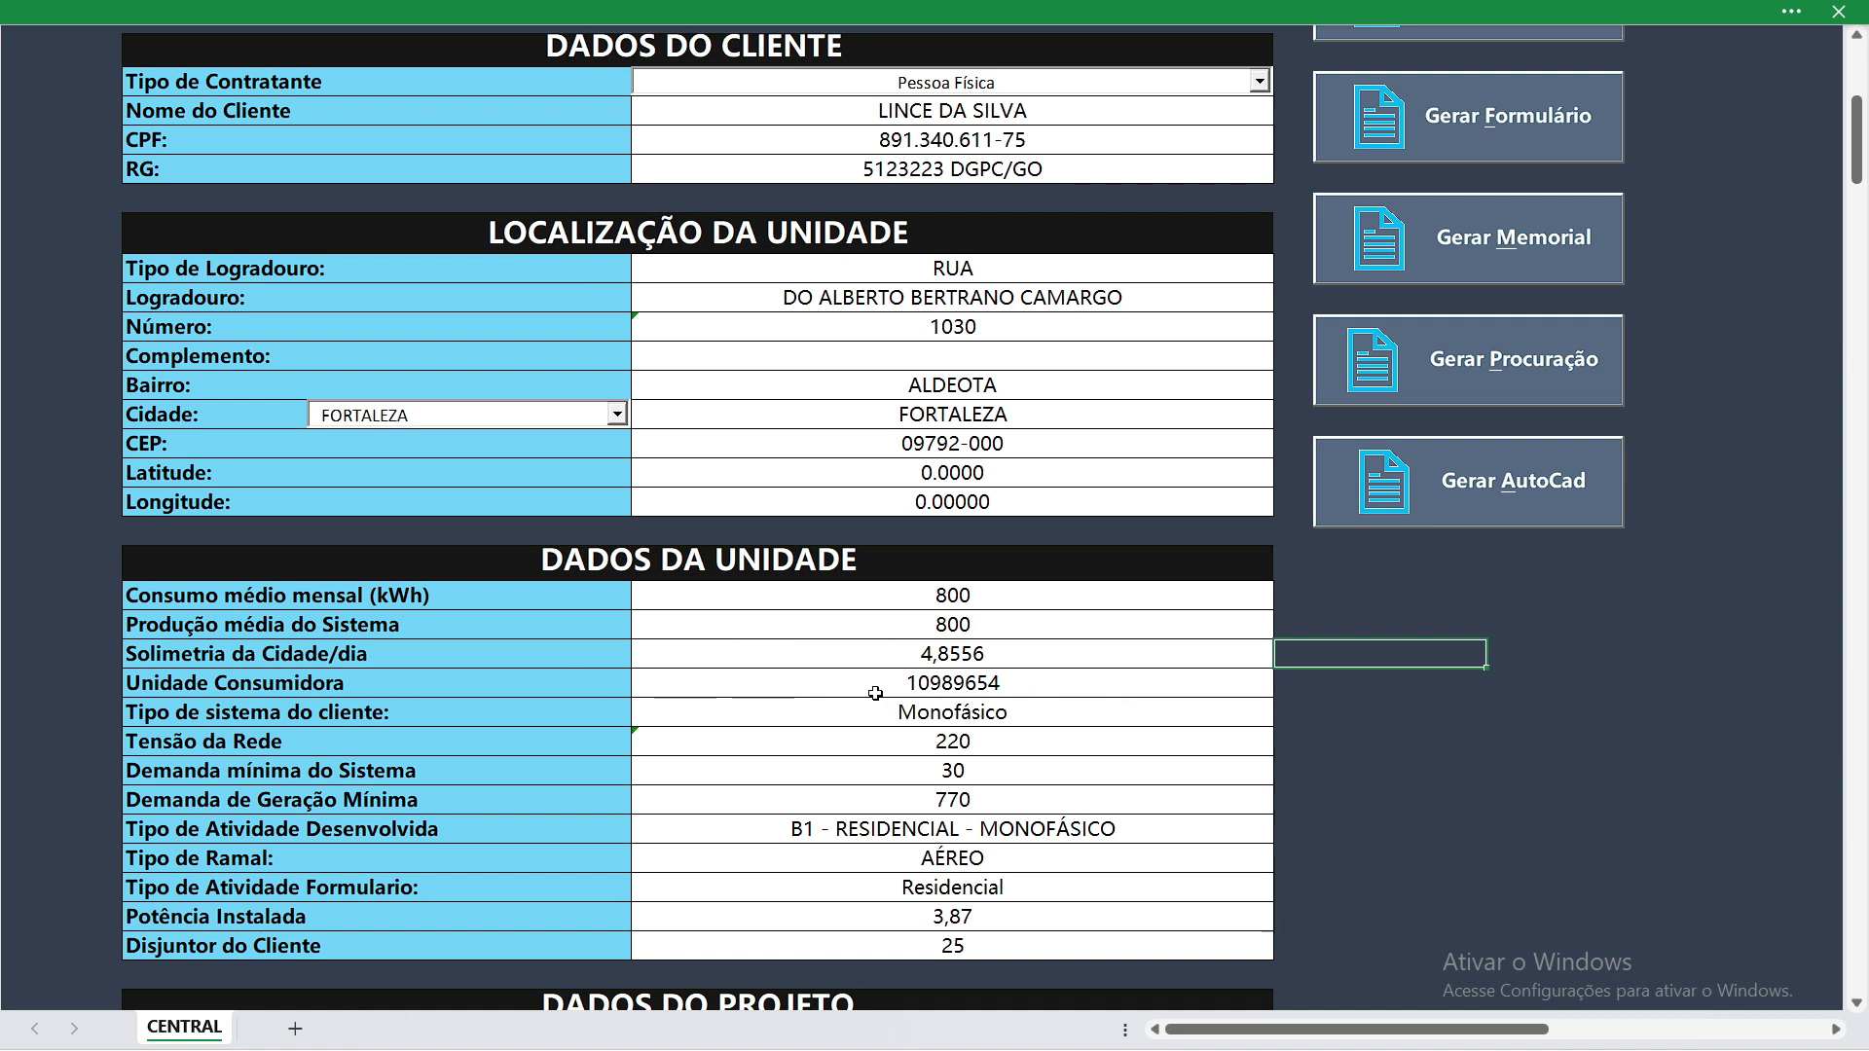
Step: Try GRAÇA as the unit's city to check its daily solar irradiation, and set the city to GUARACIABA DO NORTE
left_click(860, 656)
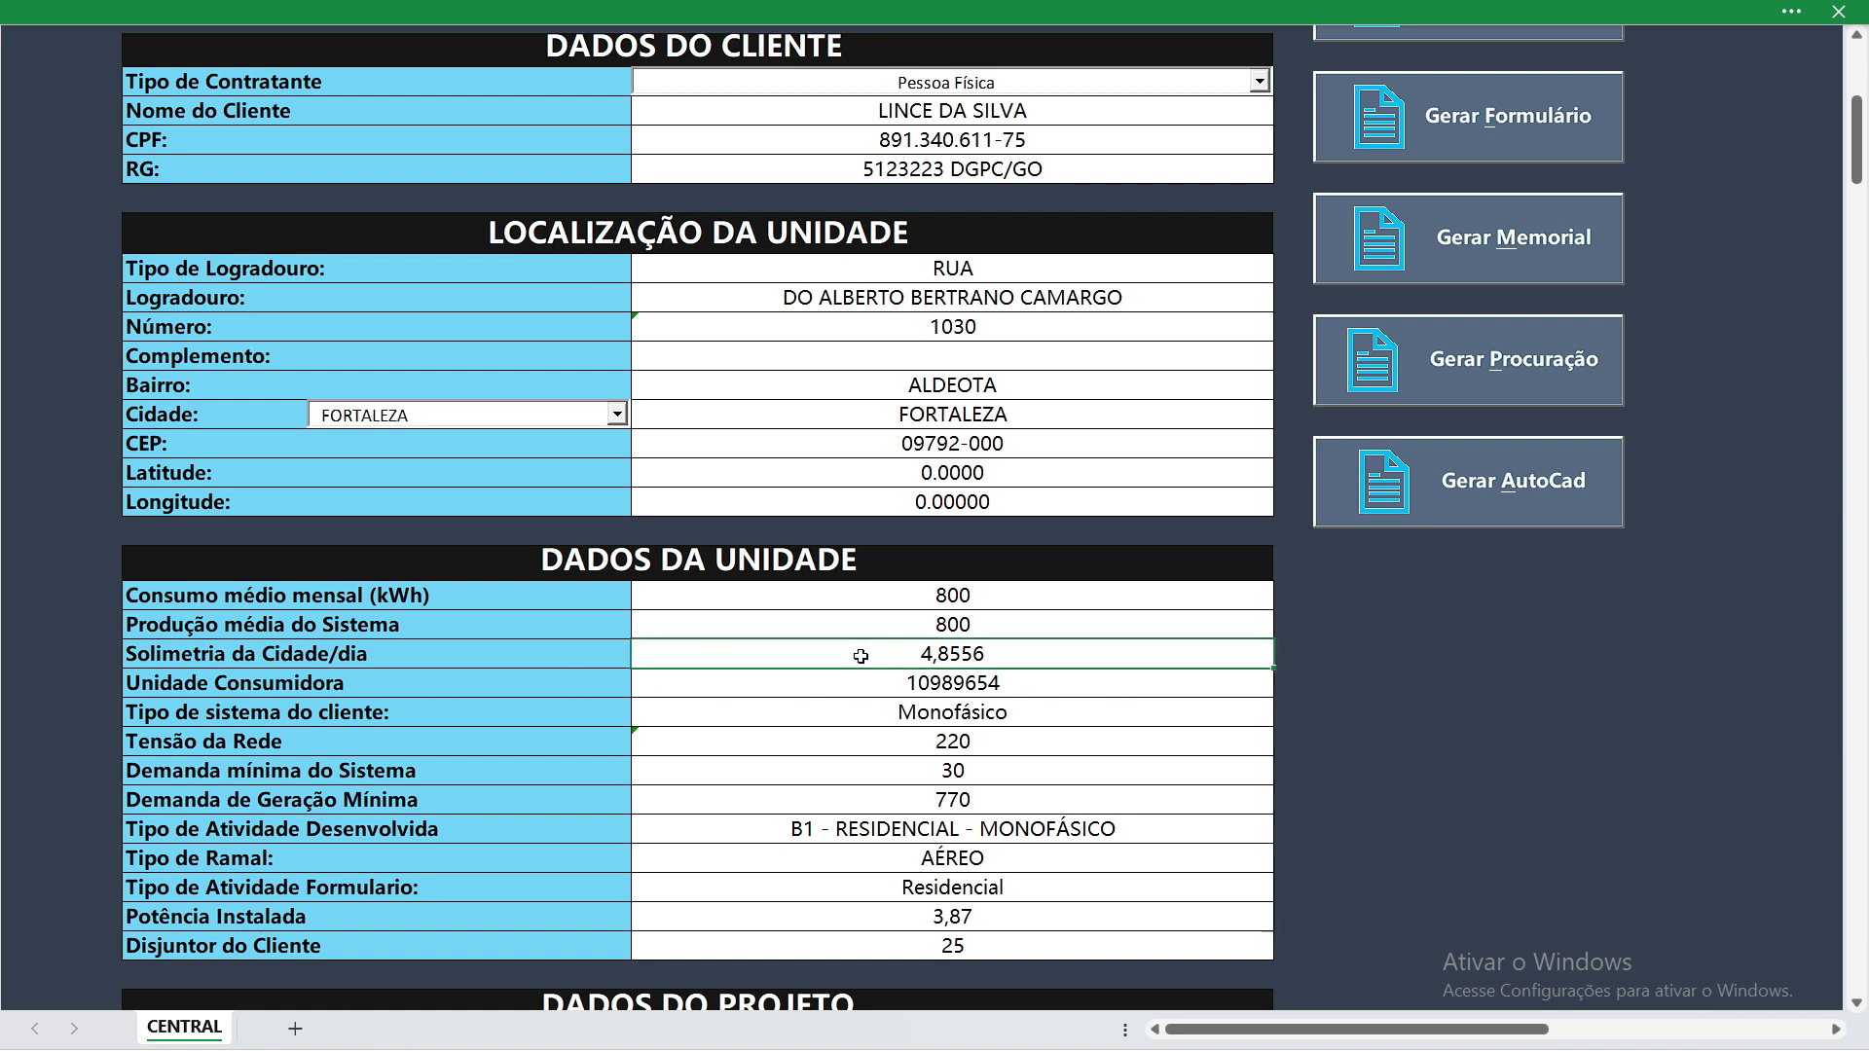
left_click(388, 414)
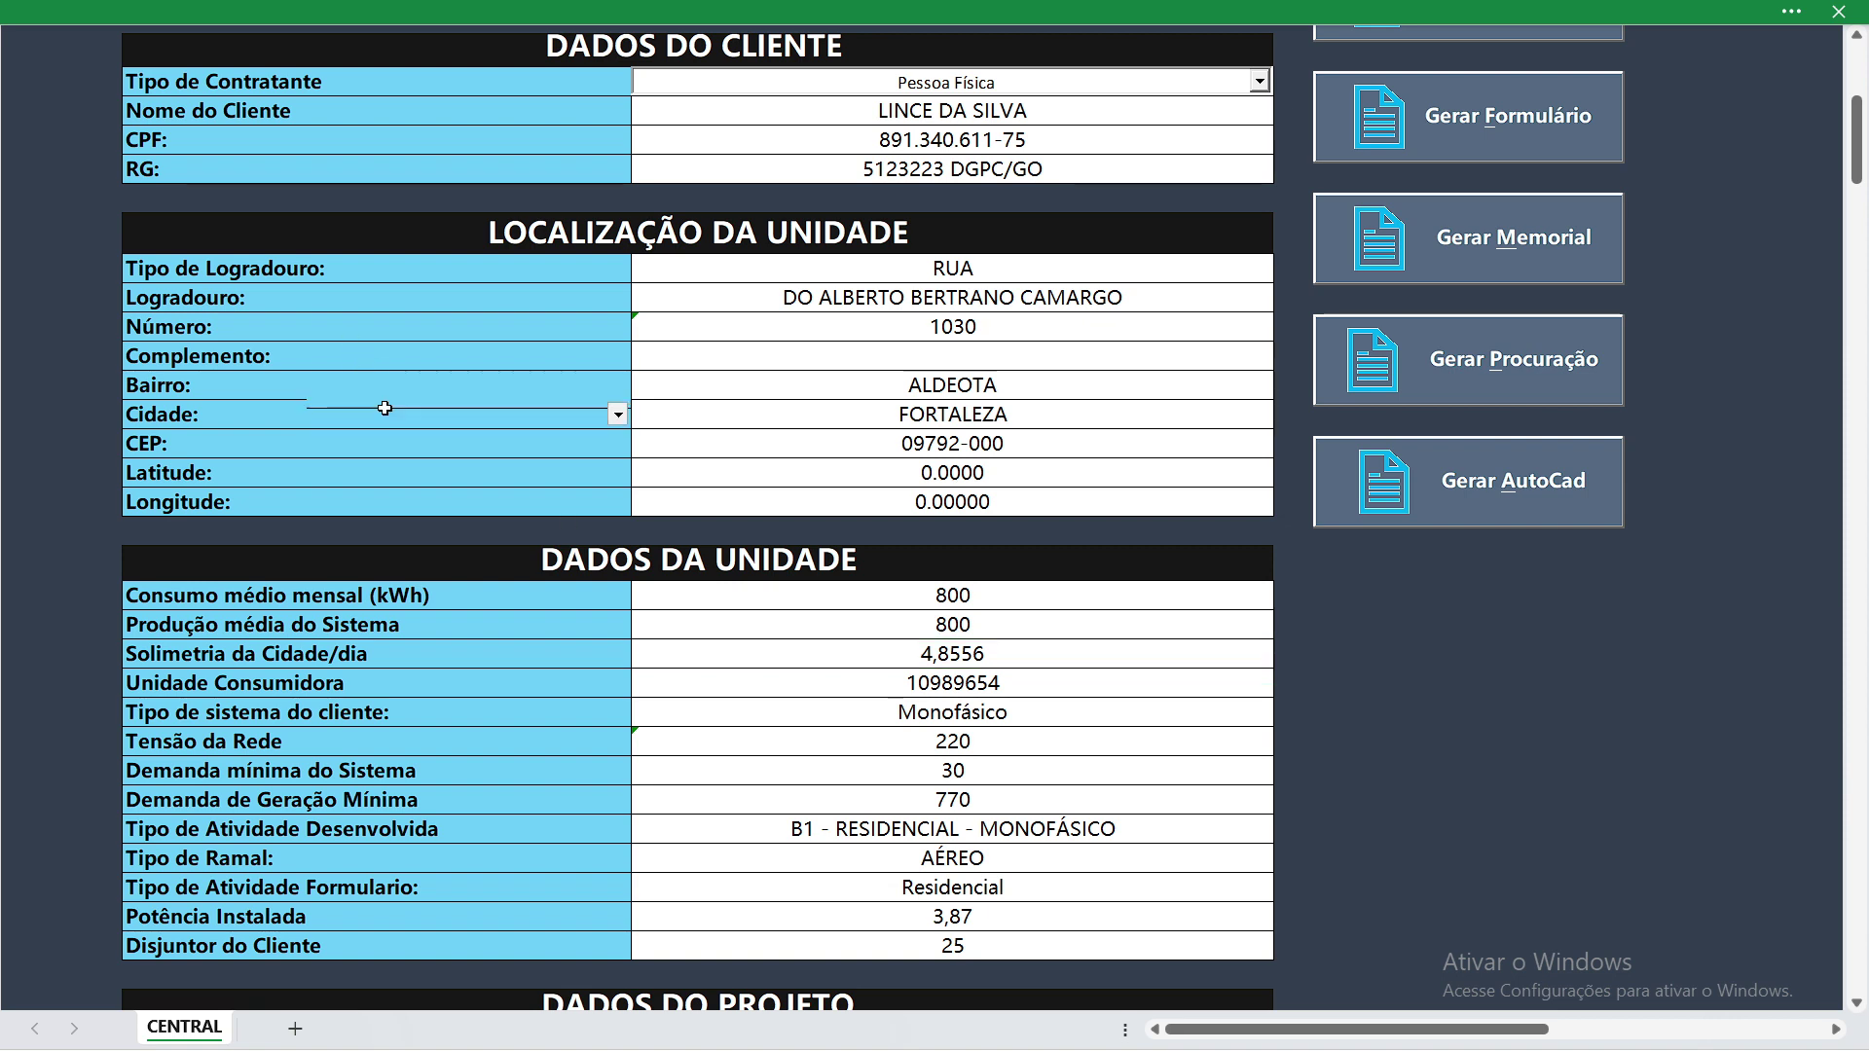
left_click(378, 495)
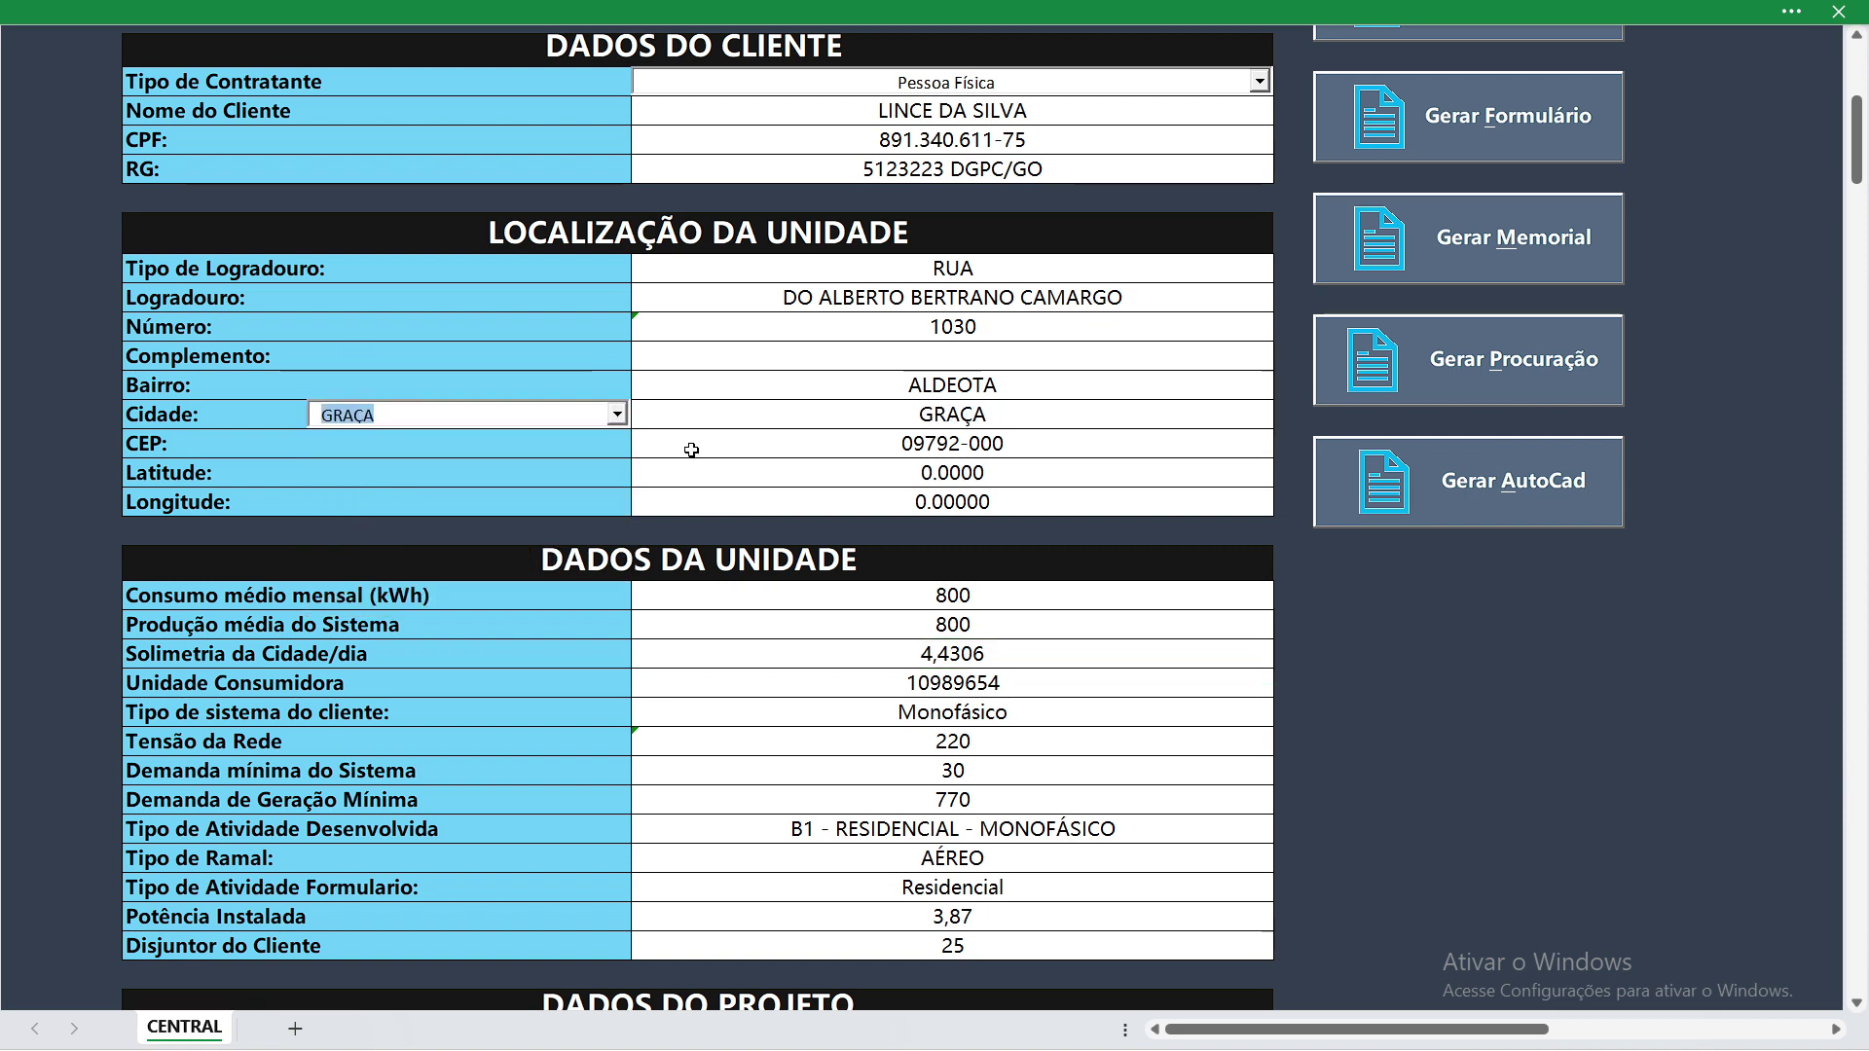
left_click(617, 415)
left_click(461, 513)
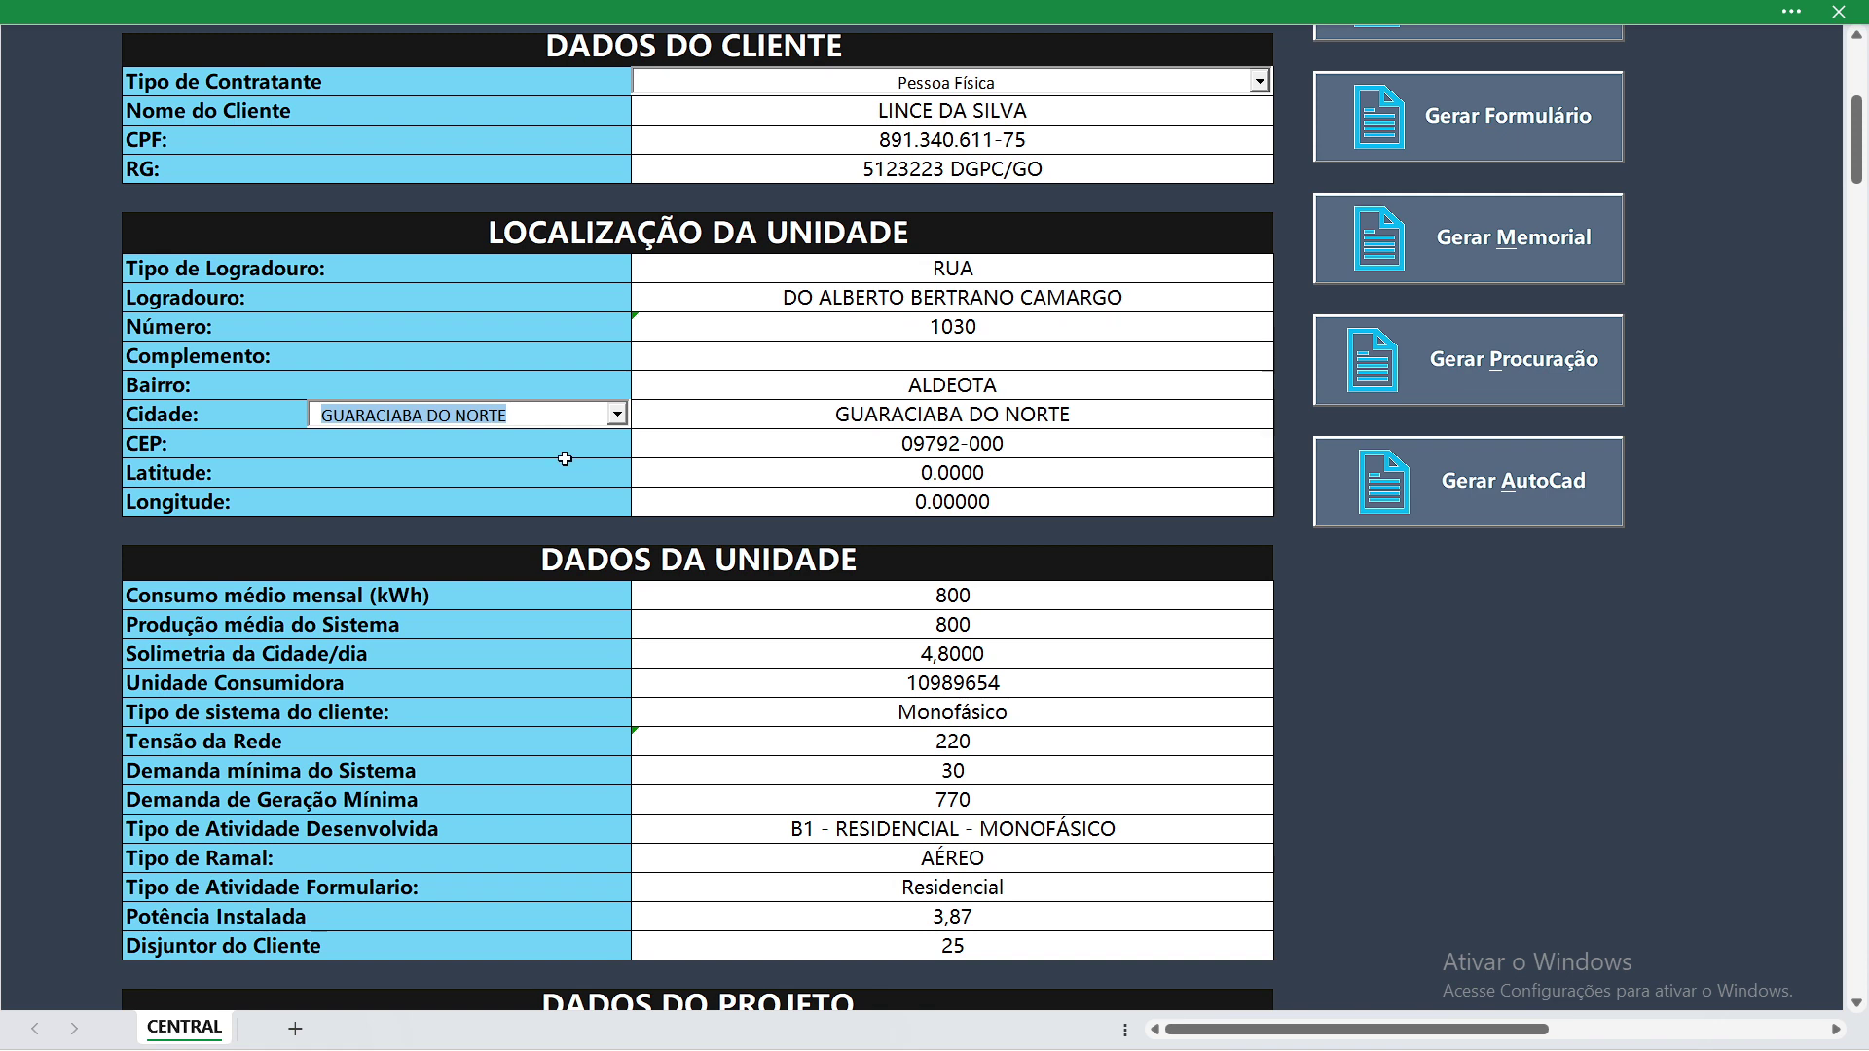
Step: Try IPU as the unit's city, set the city to ITAPIPOCA, and check its daily solar irradiation
left_click(531, 416)
left_click(431, 518)
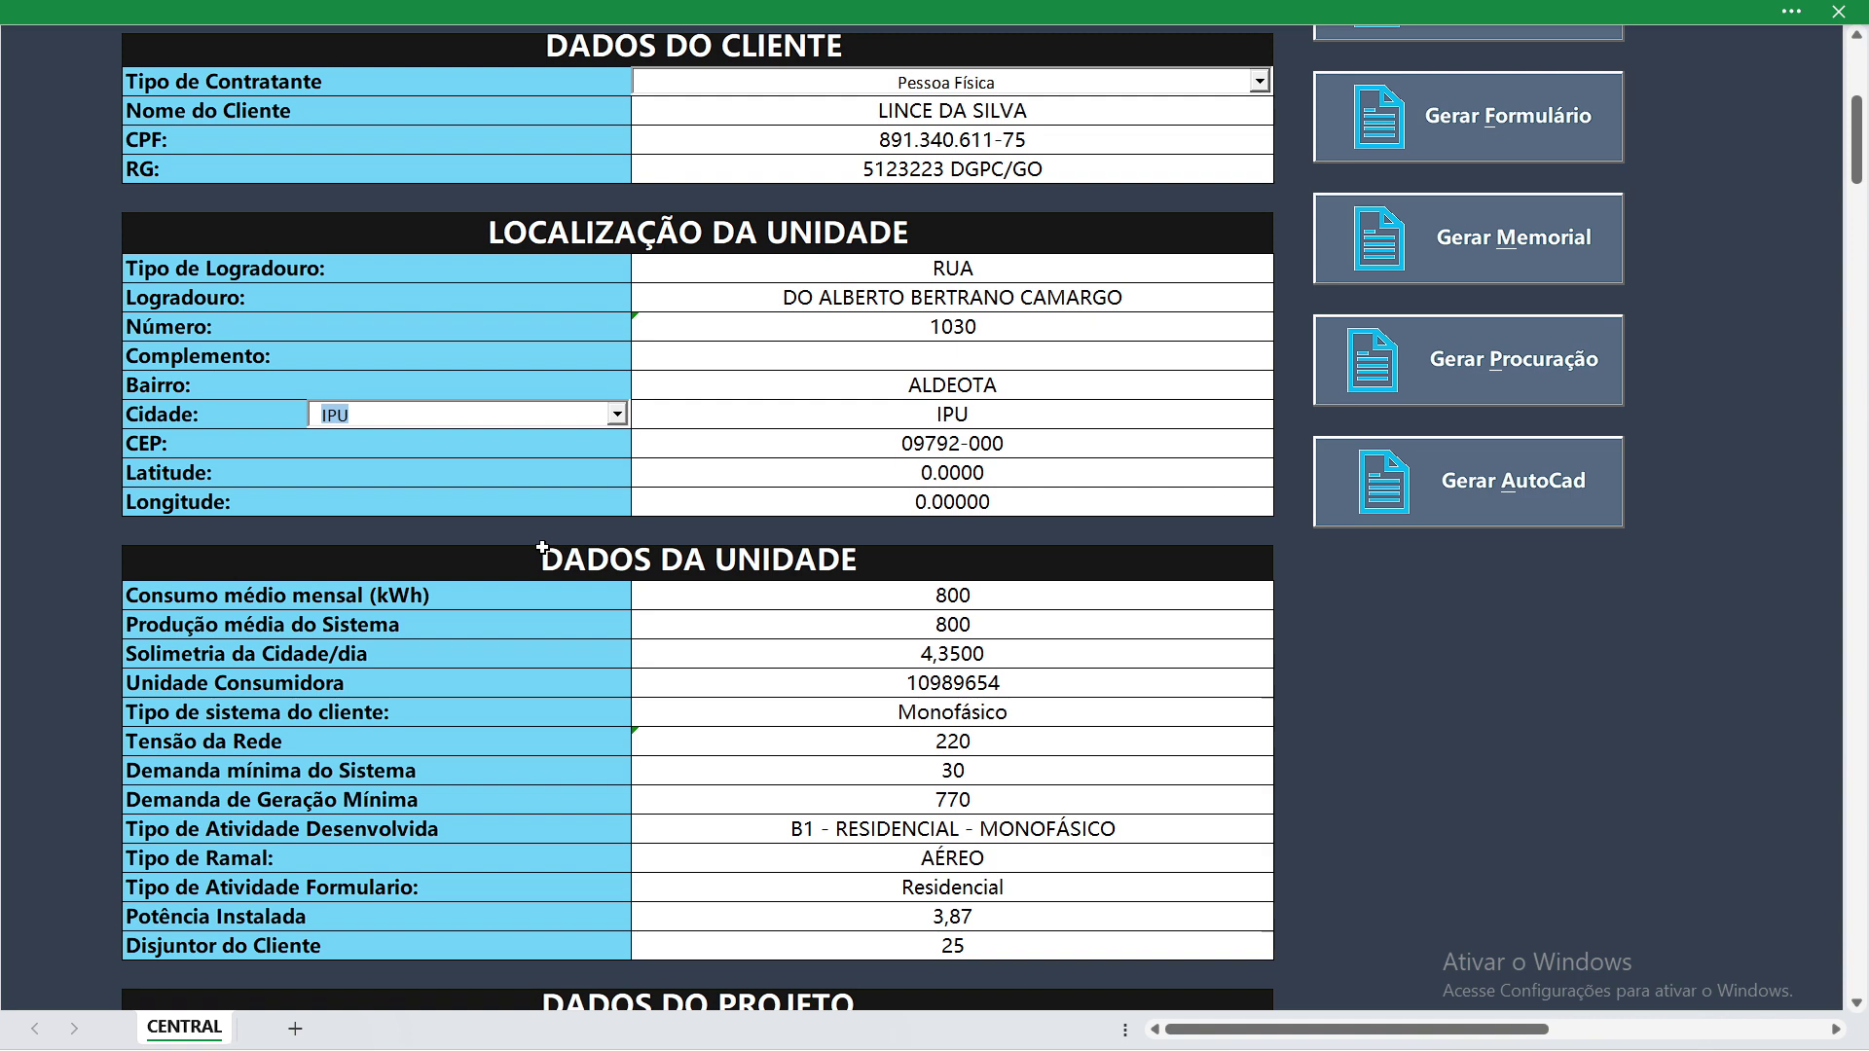
left_click(616, 414)
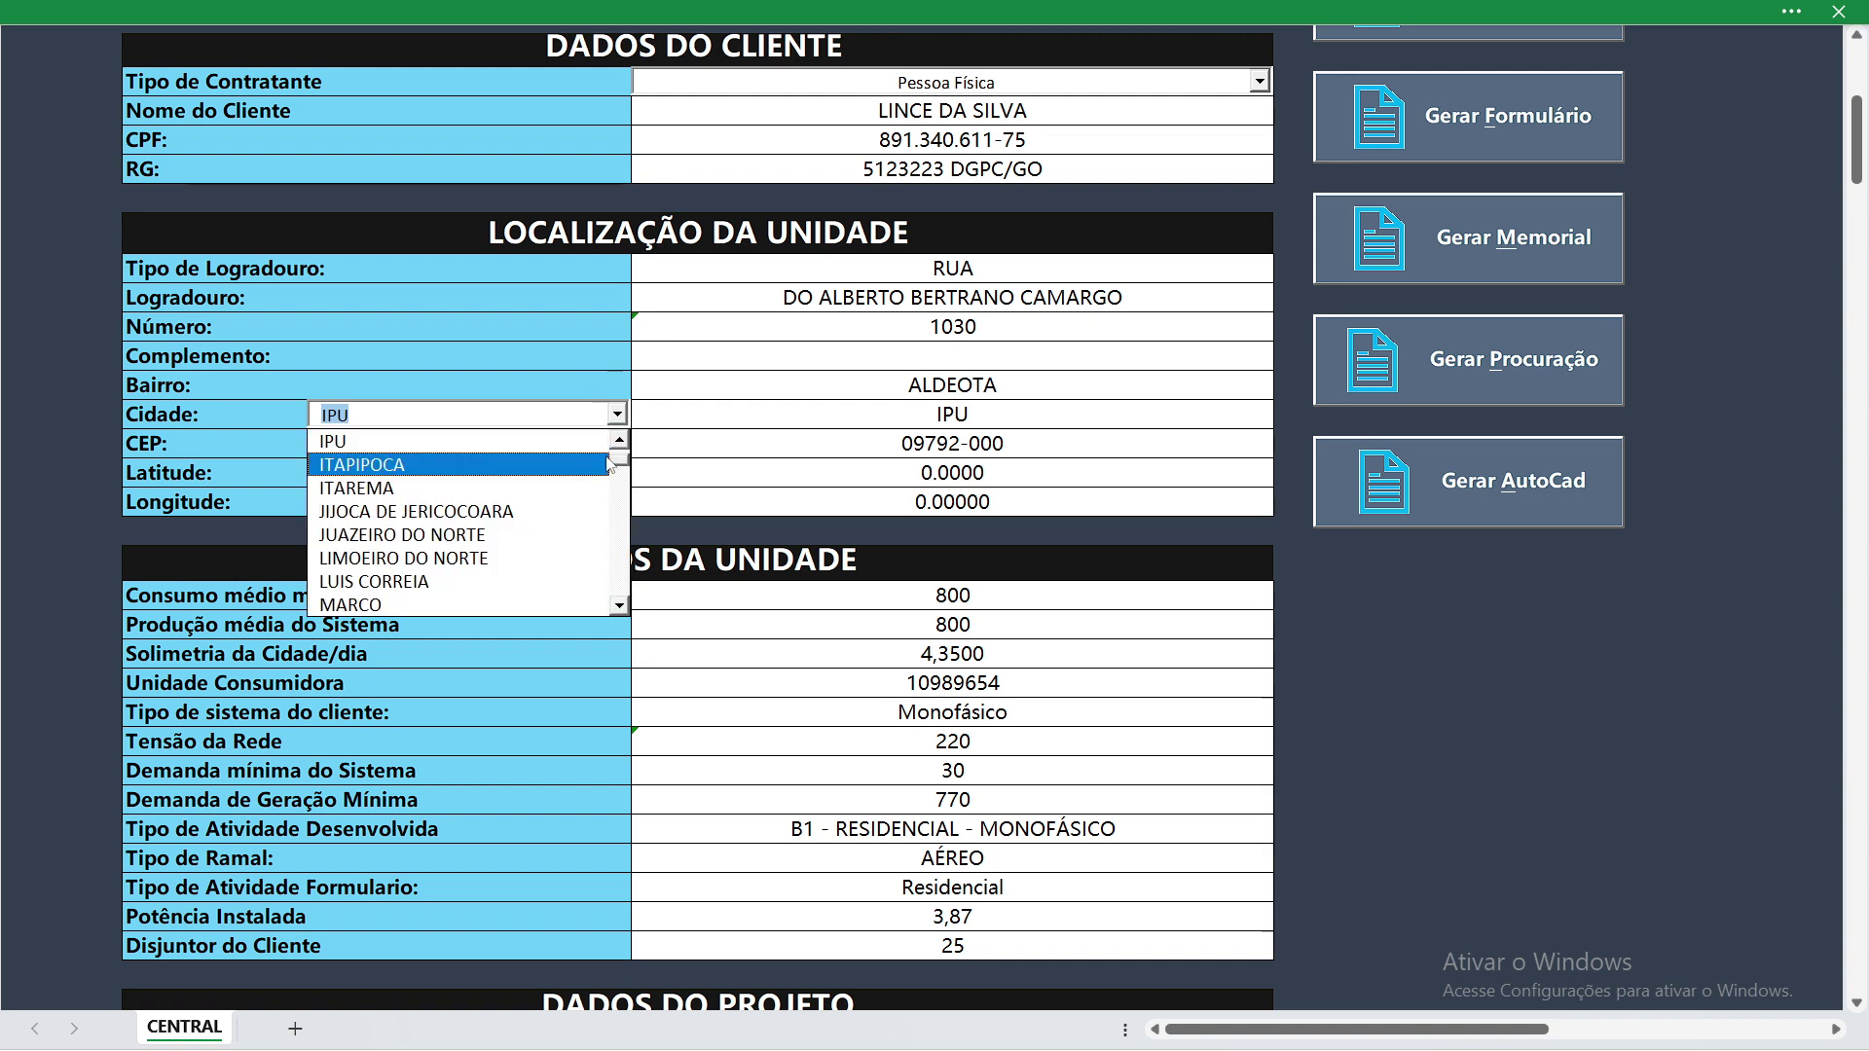
scroll(619, 457, "up", 3)
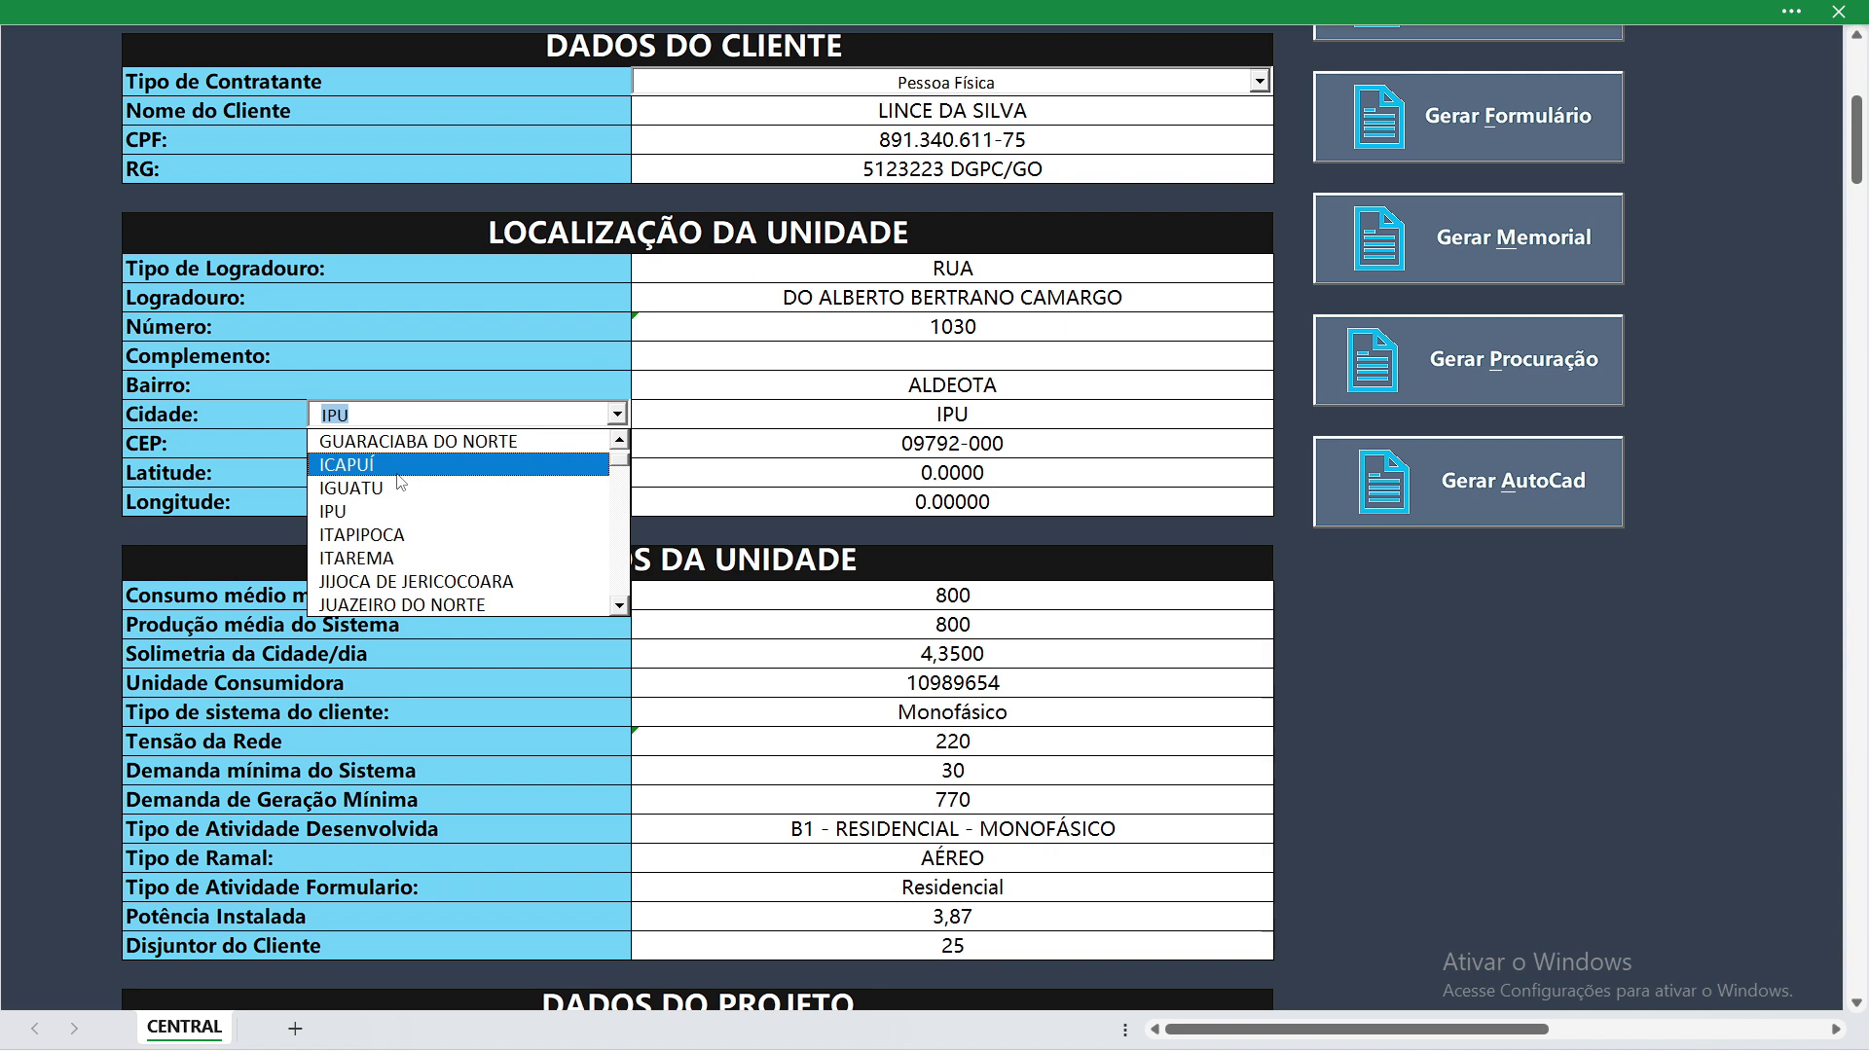
left_click(526, 464)
left_click(617, 414)
left_click(390, 514)
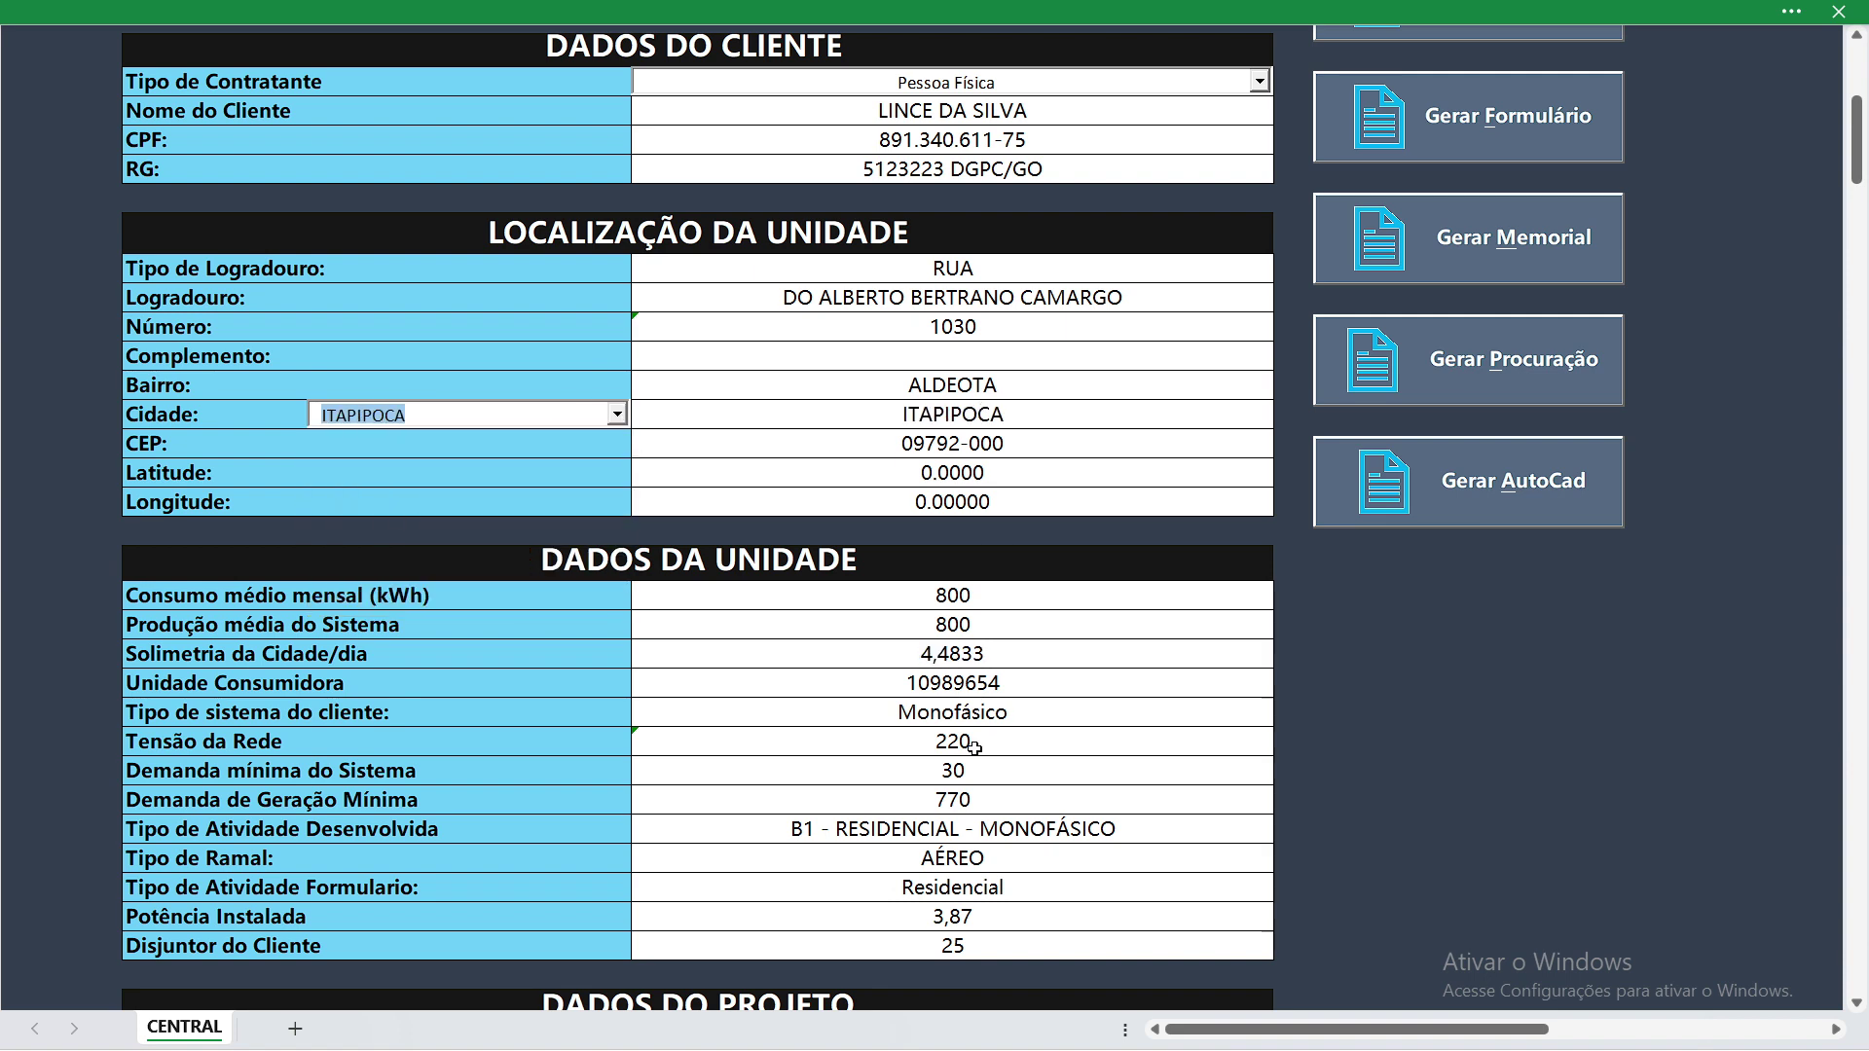
left_click(921, 653)
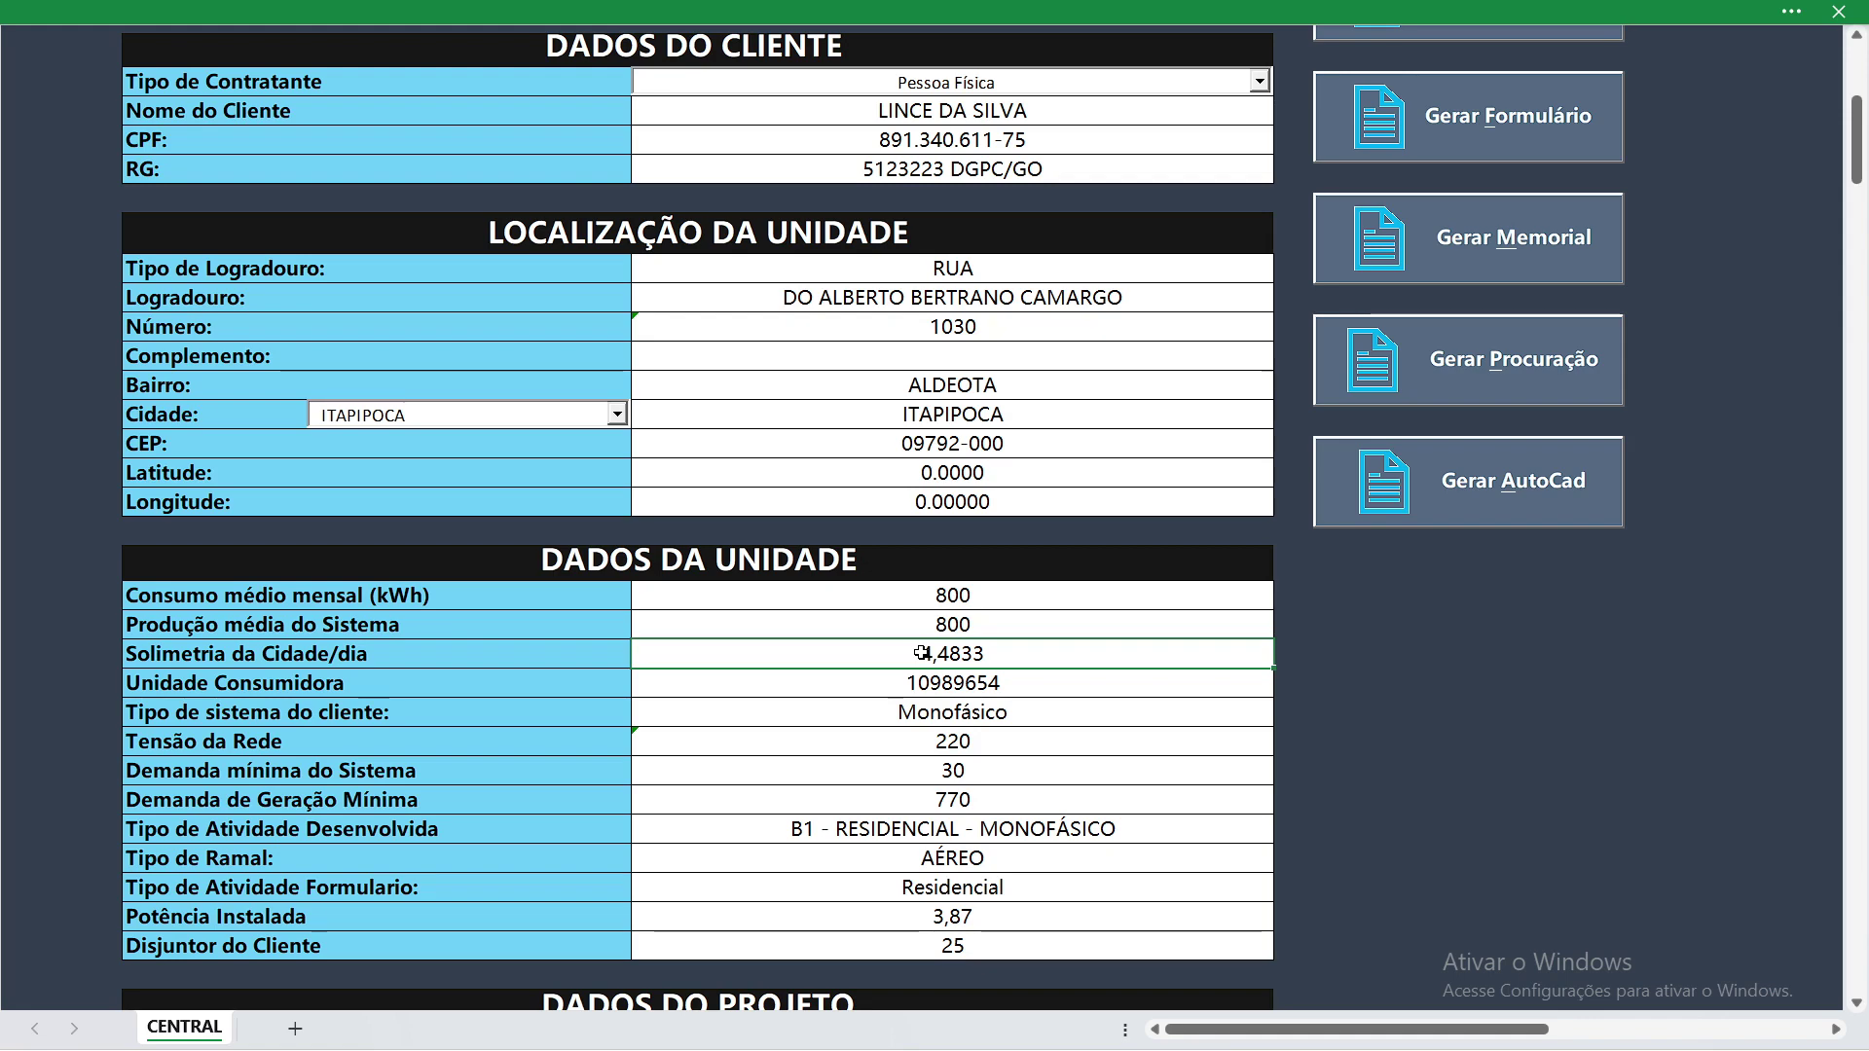
Step: Try the Leapton Mono 665 - LP210-M-66-MH panel with the Deye SUN1300 G3-EU-220 microinverter in DADOS DO PROJETO
scroll(920, 653, "down", 4)
left_click(1624, 599)
scroll(1088, 592, "up", 3)
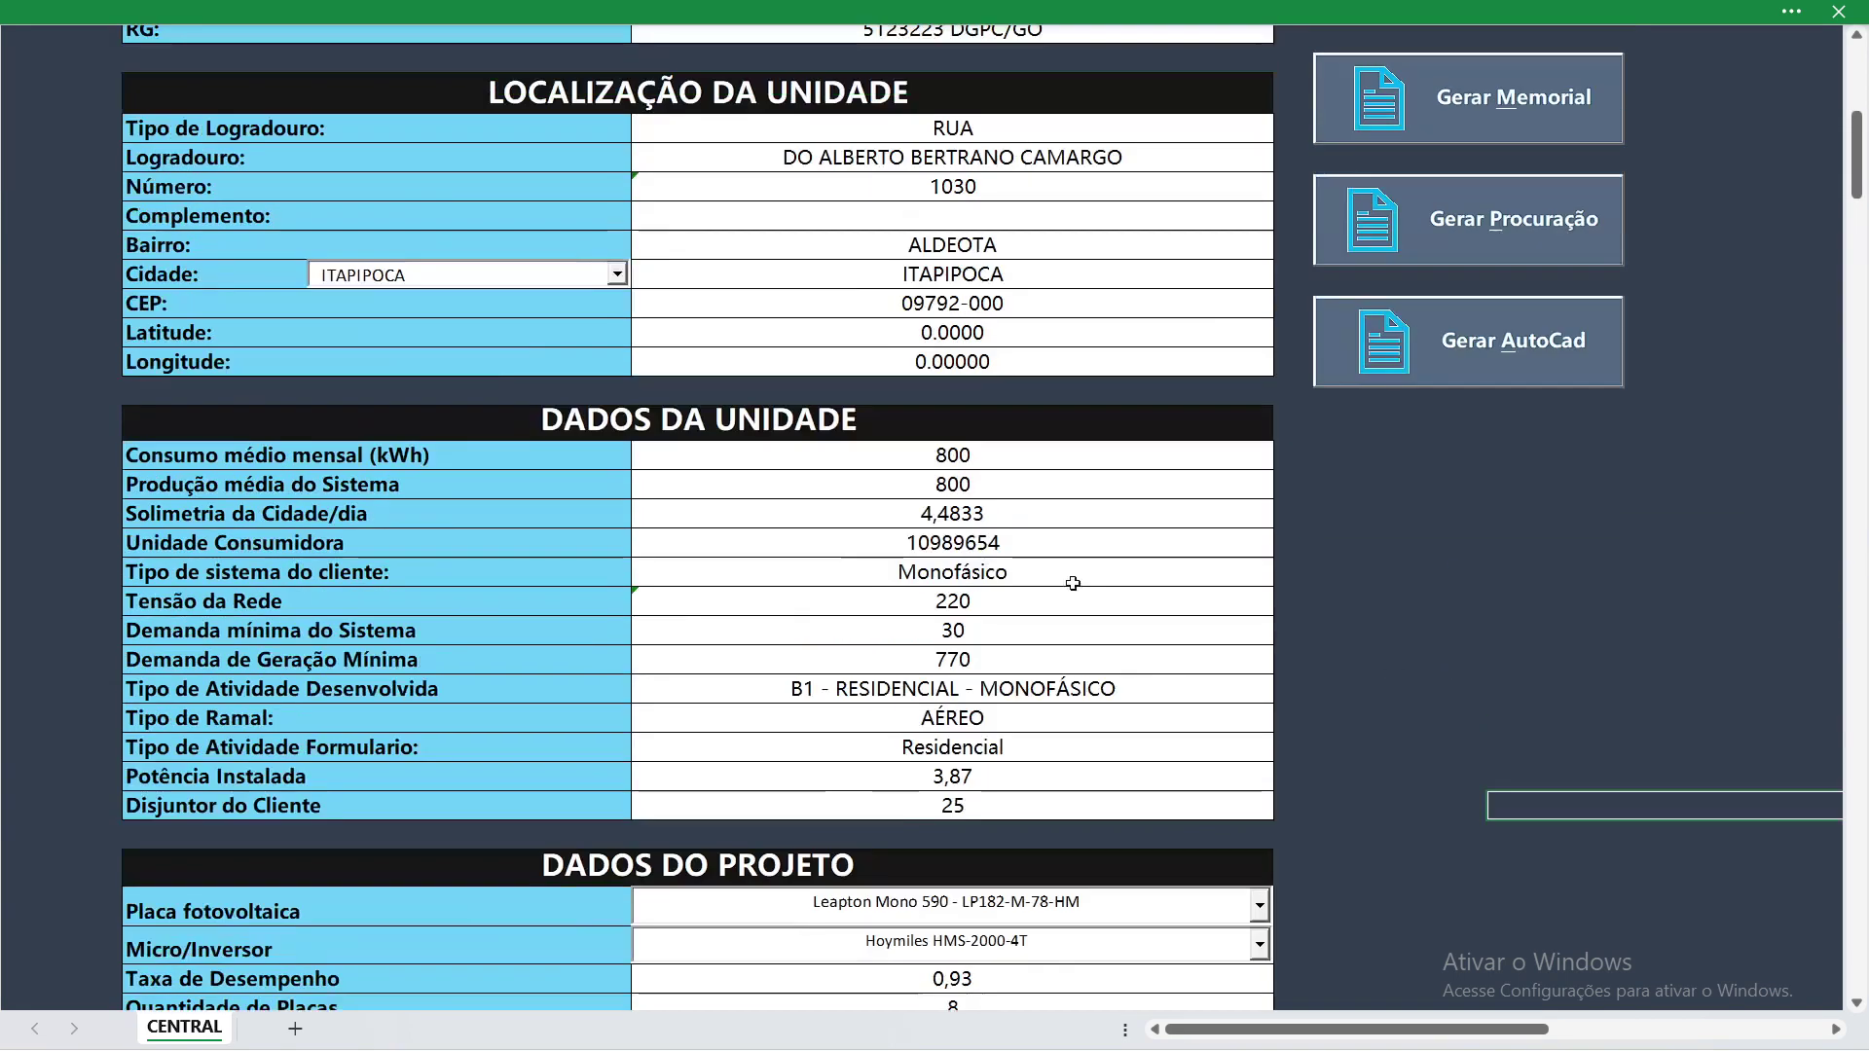
scroll(592, 386, "down", 5)
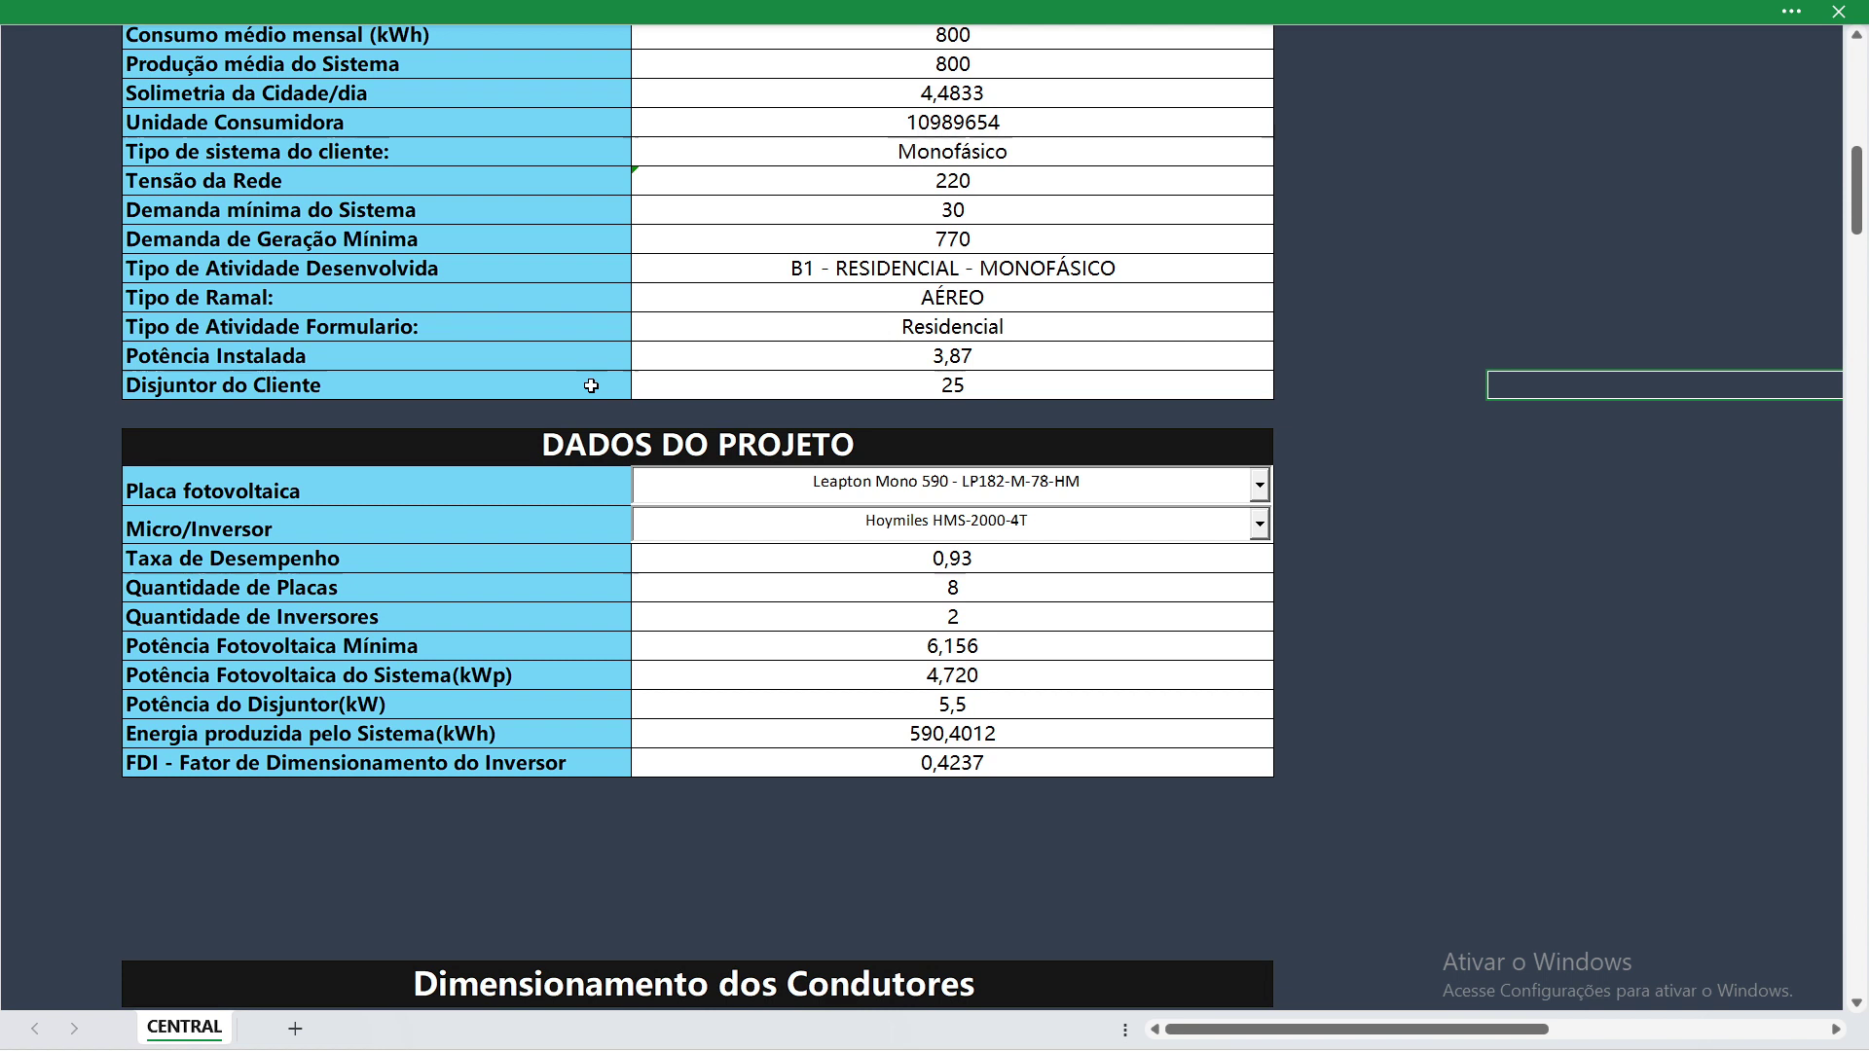
left_click(768, 477)
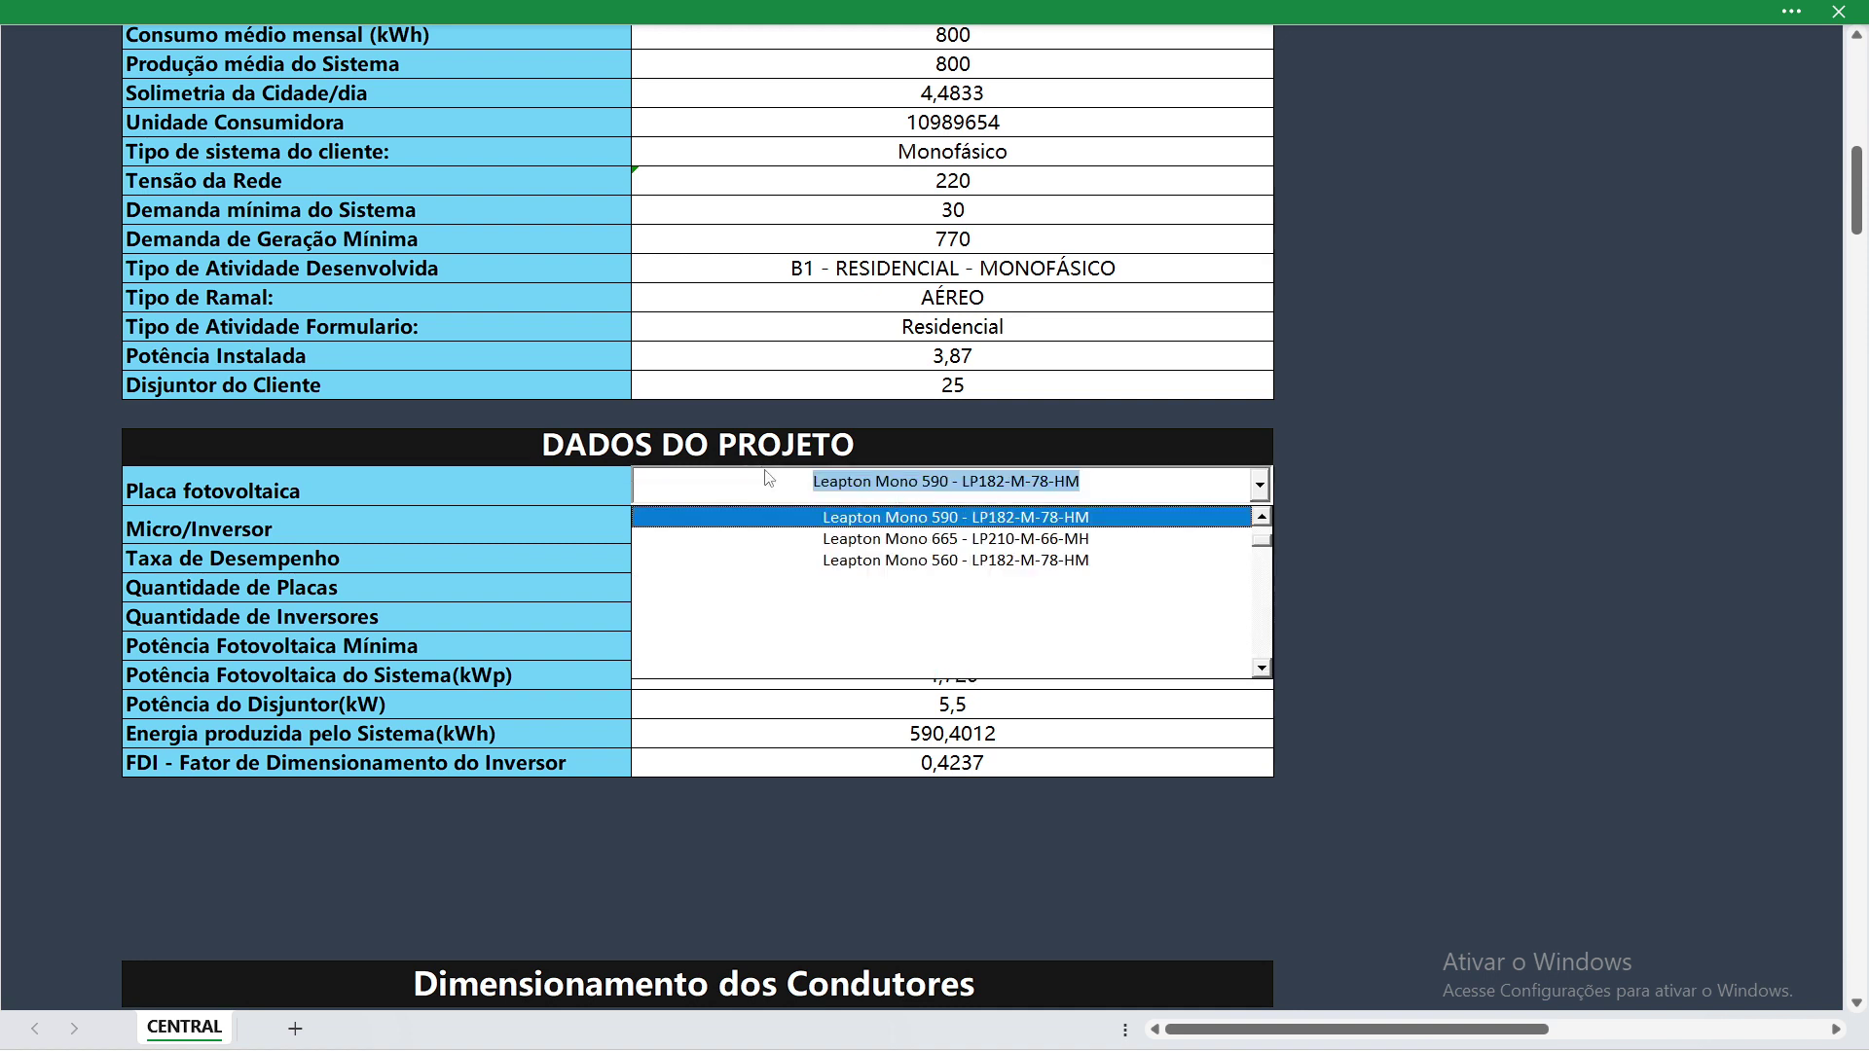
left_click(1049, 545)
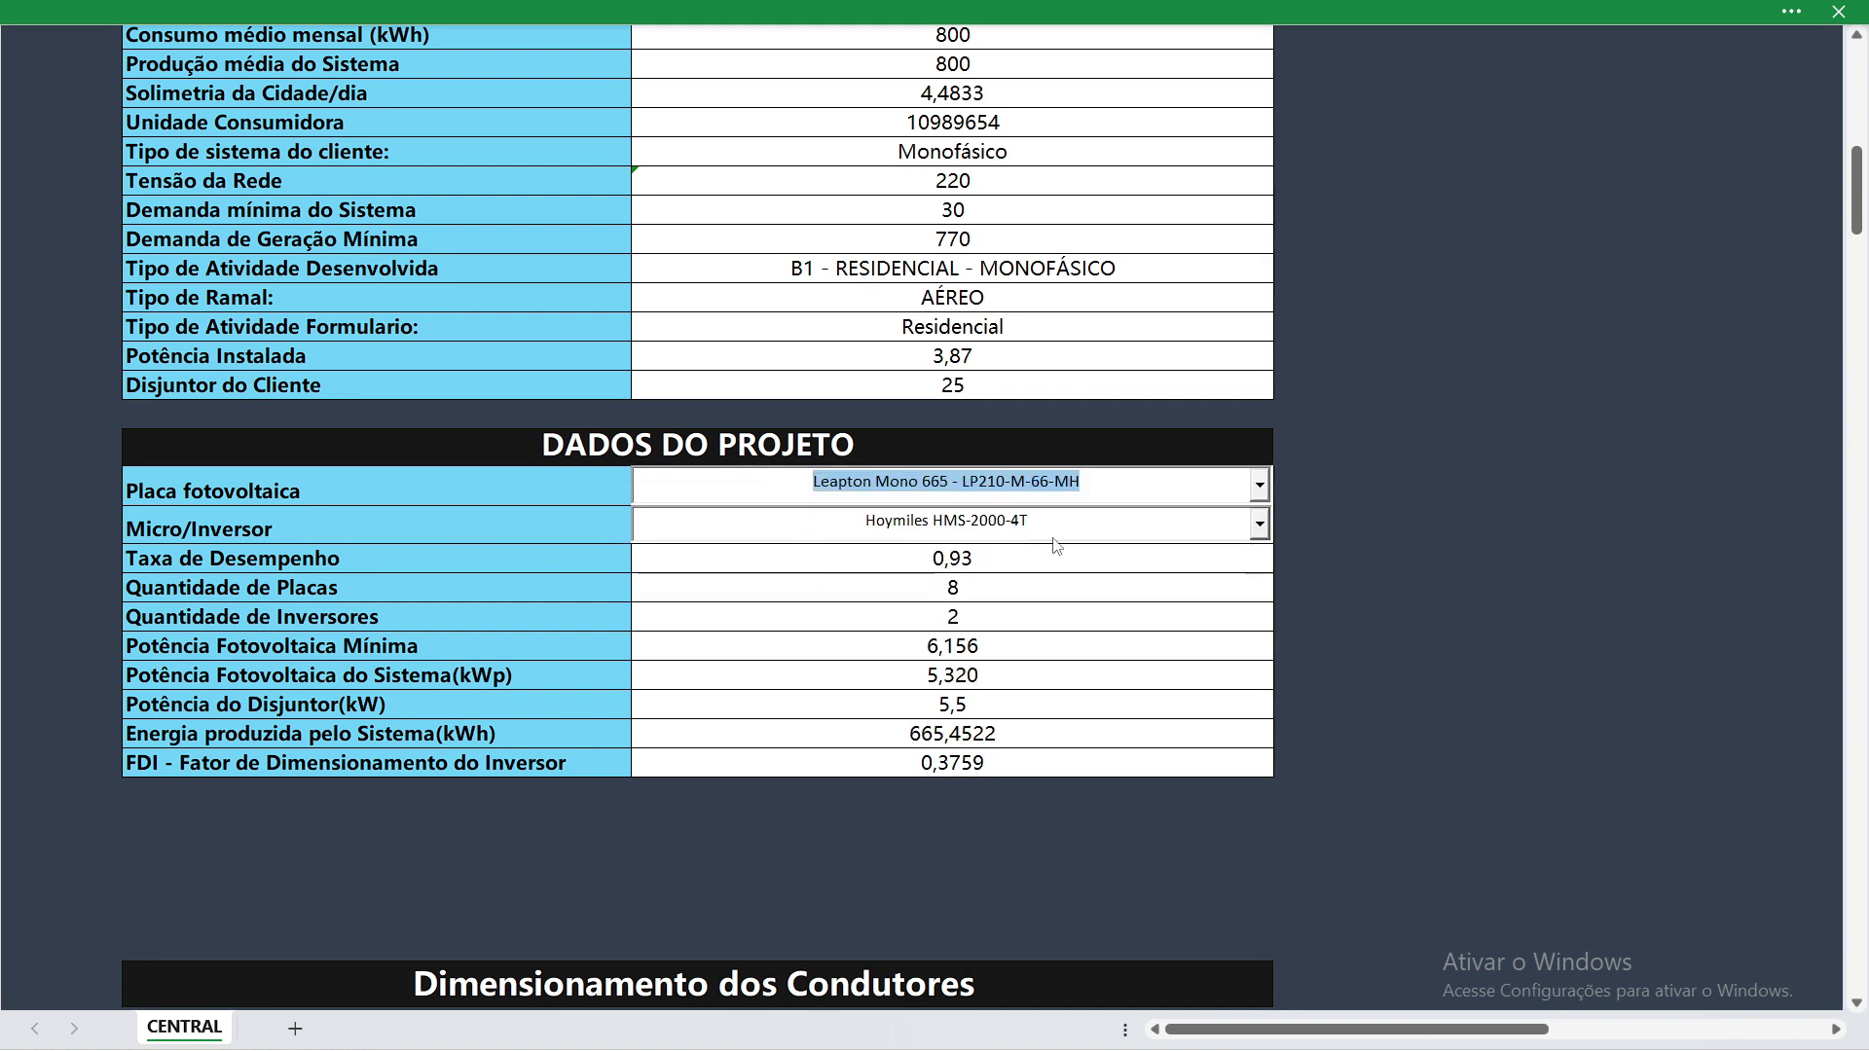
left_click(1164, 529)
left_click(925, 594)
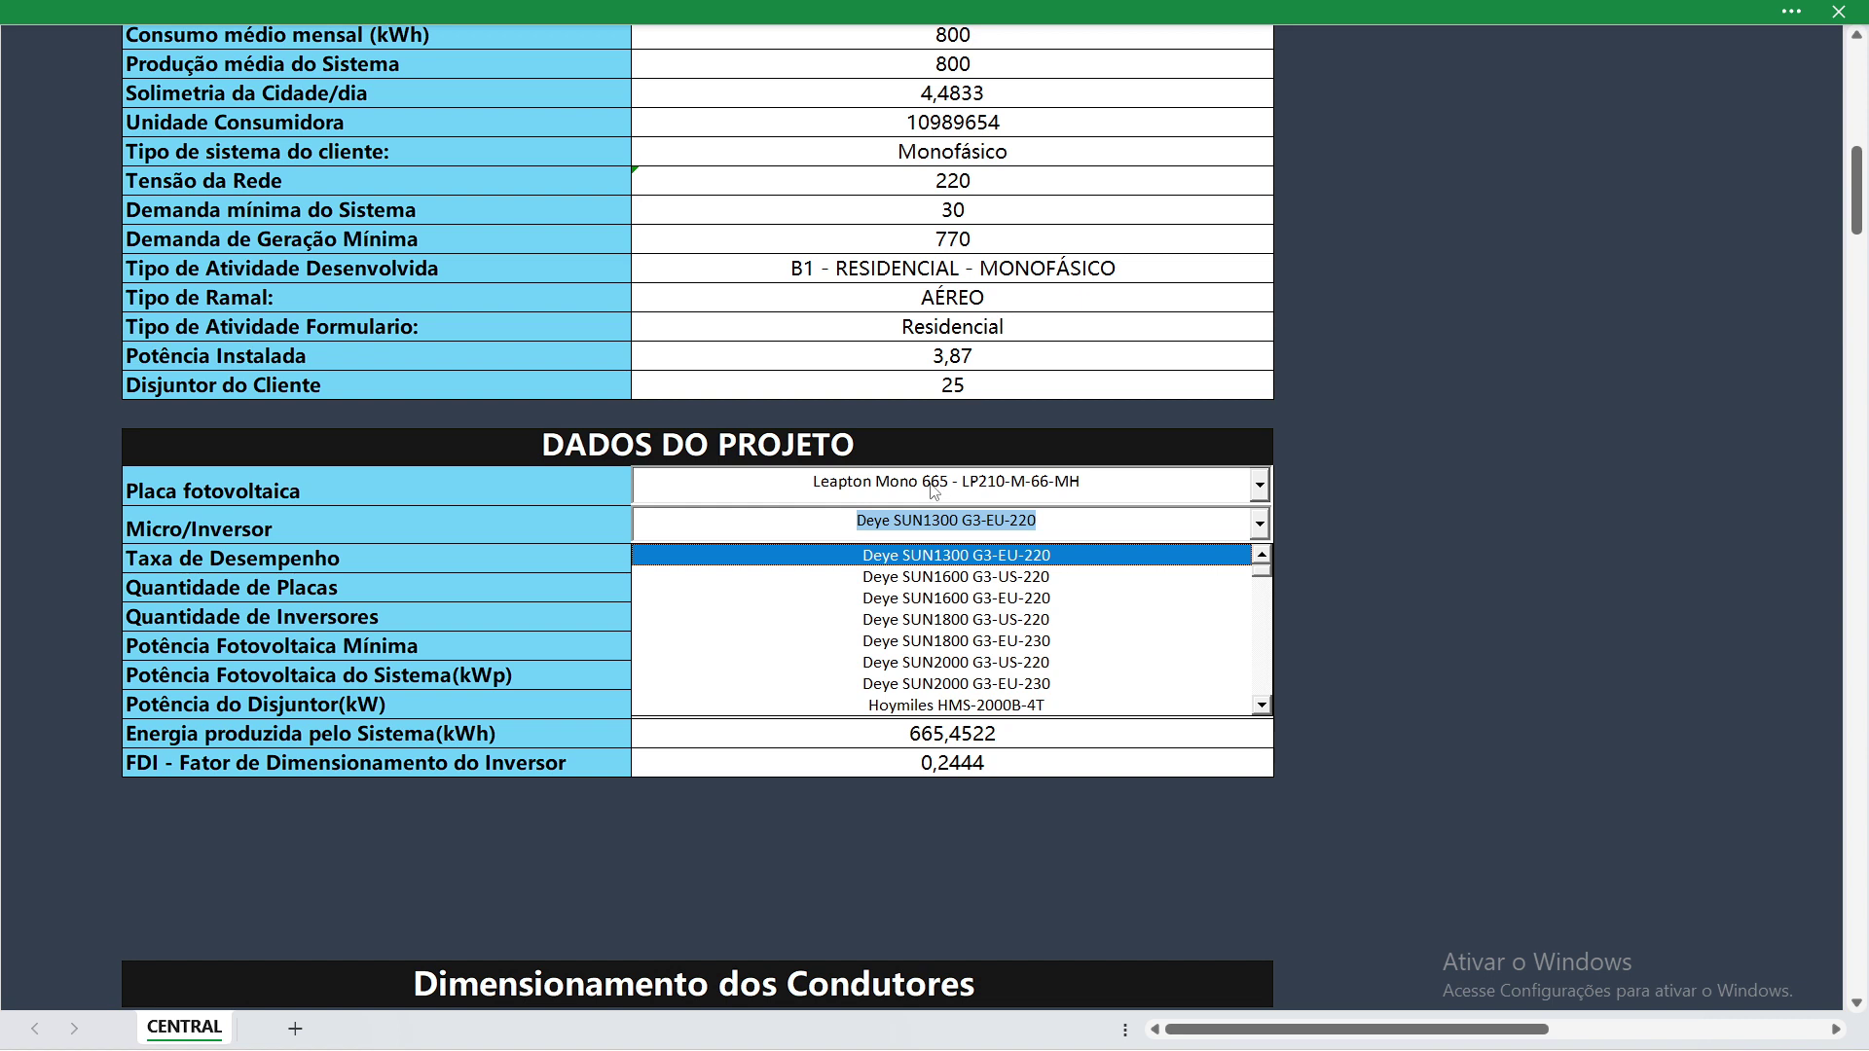
Step: Set the panel to CANADIAN HIKU SUPER HIGH POWER MONO 445 and the microinverter to Deye SUN1800 G3-US-220, and check the panel and inverter quantities
left_click(986, 484)
scroll(1261, 518, "up", 2)
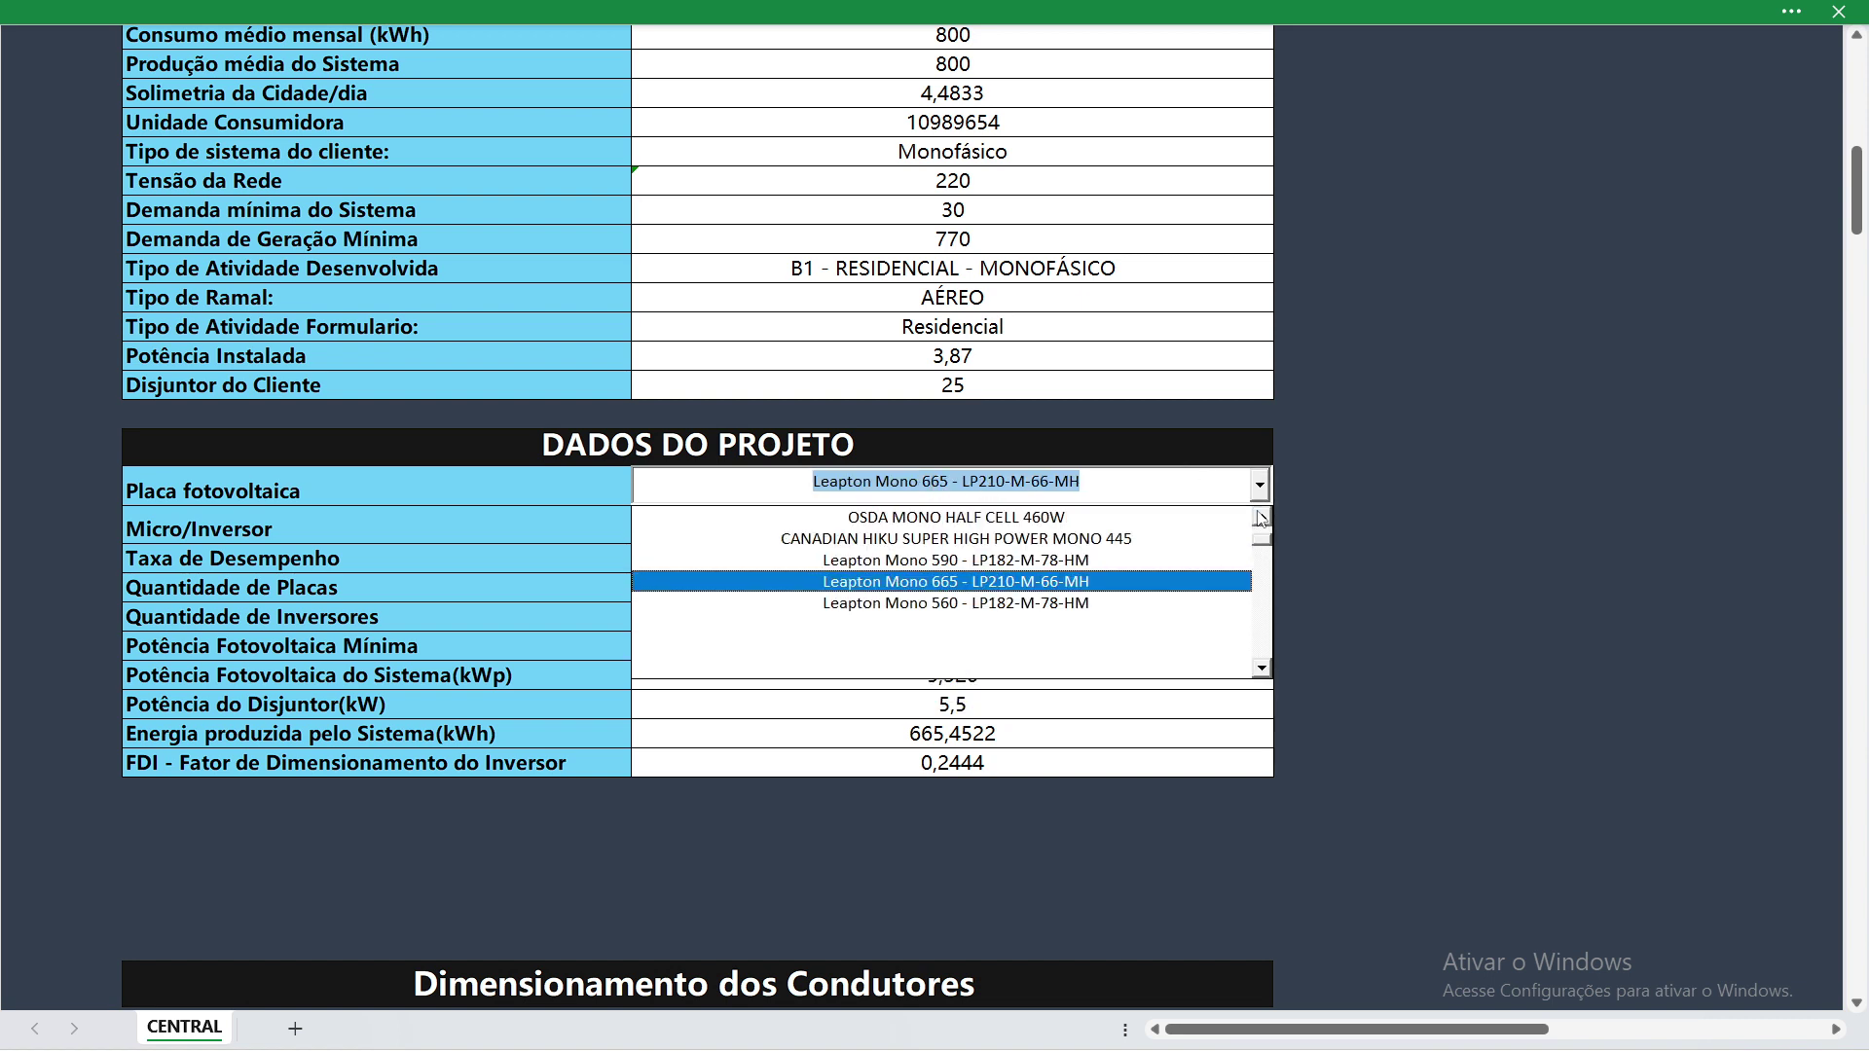
left_click(1000, 538)
left_click(1182, 529)
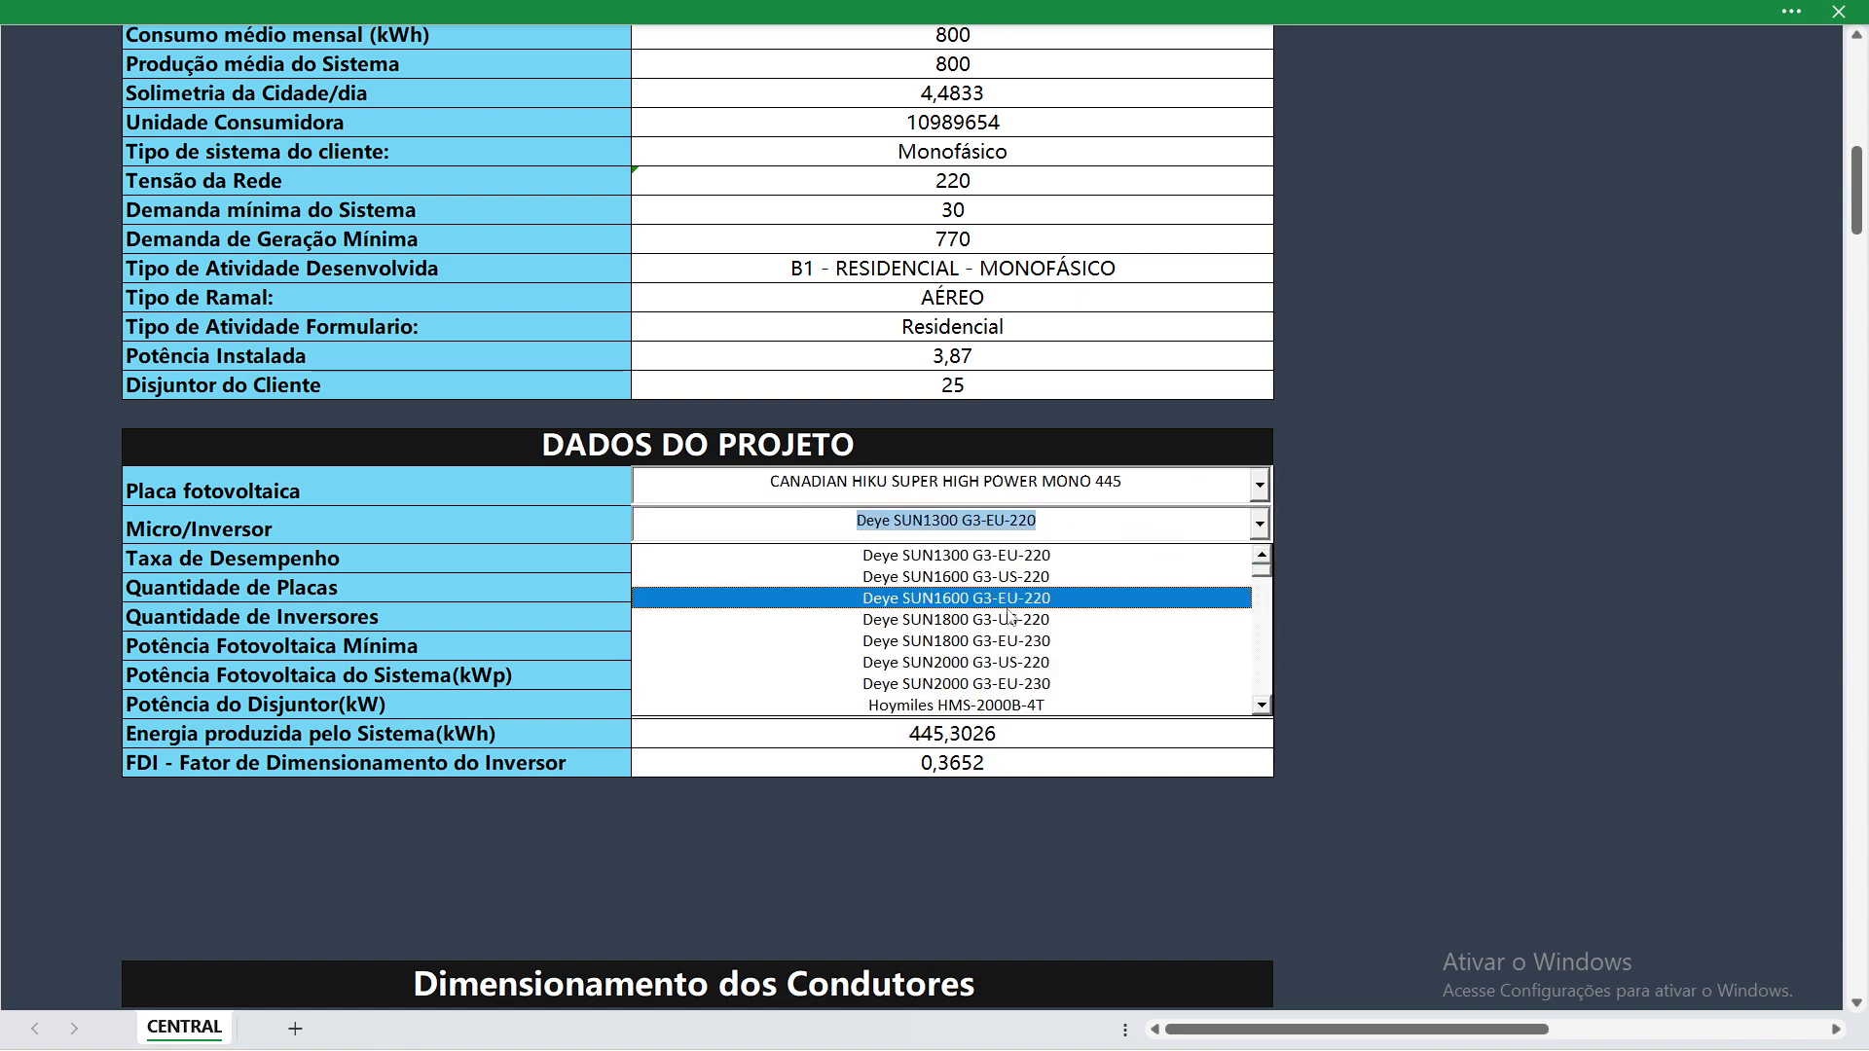
left_click(1182, 619)
left_click(1307, 526)
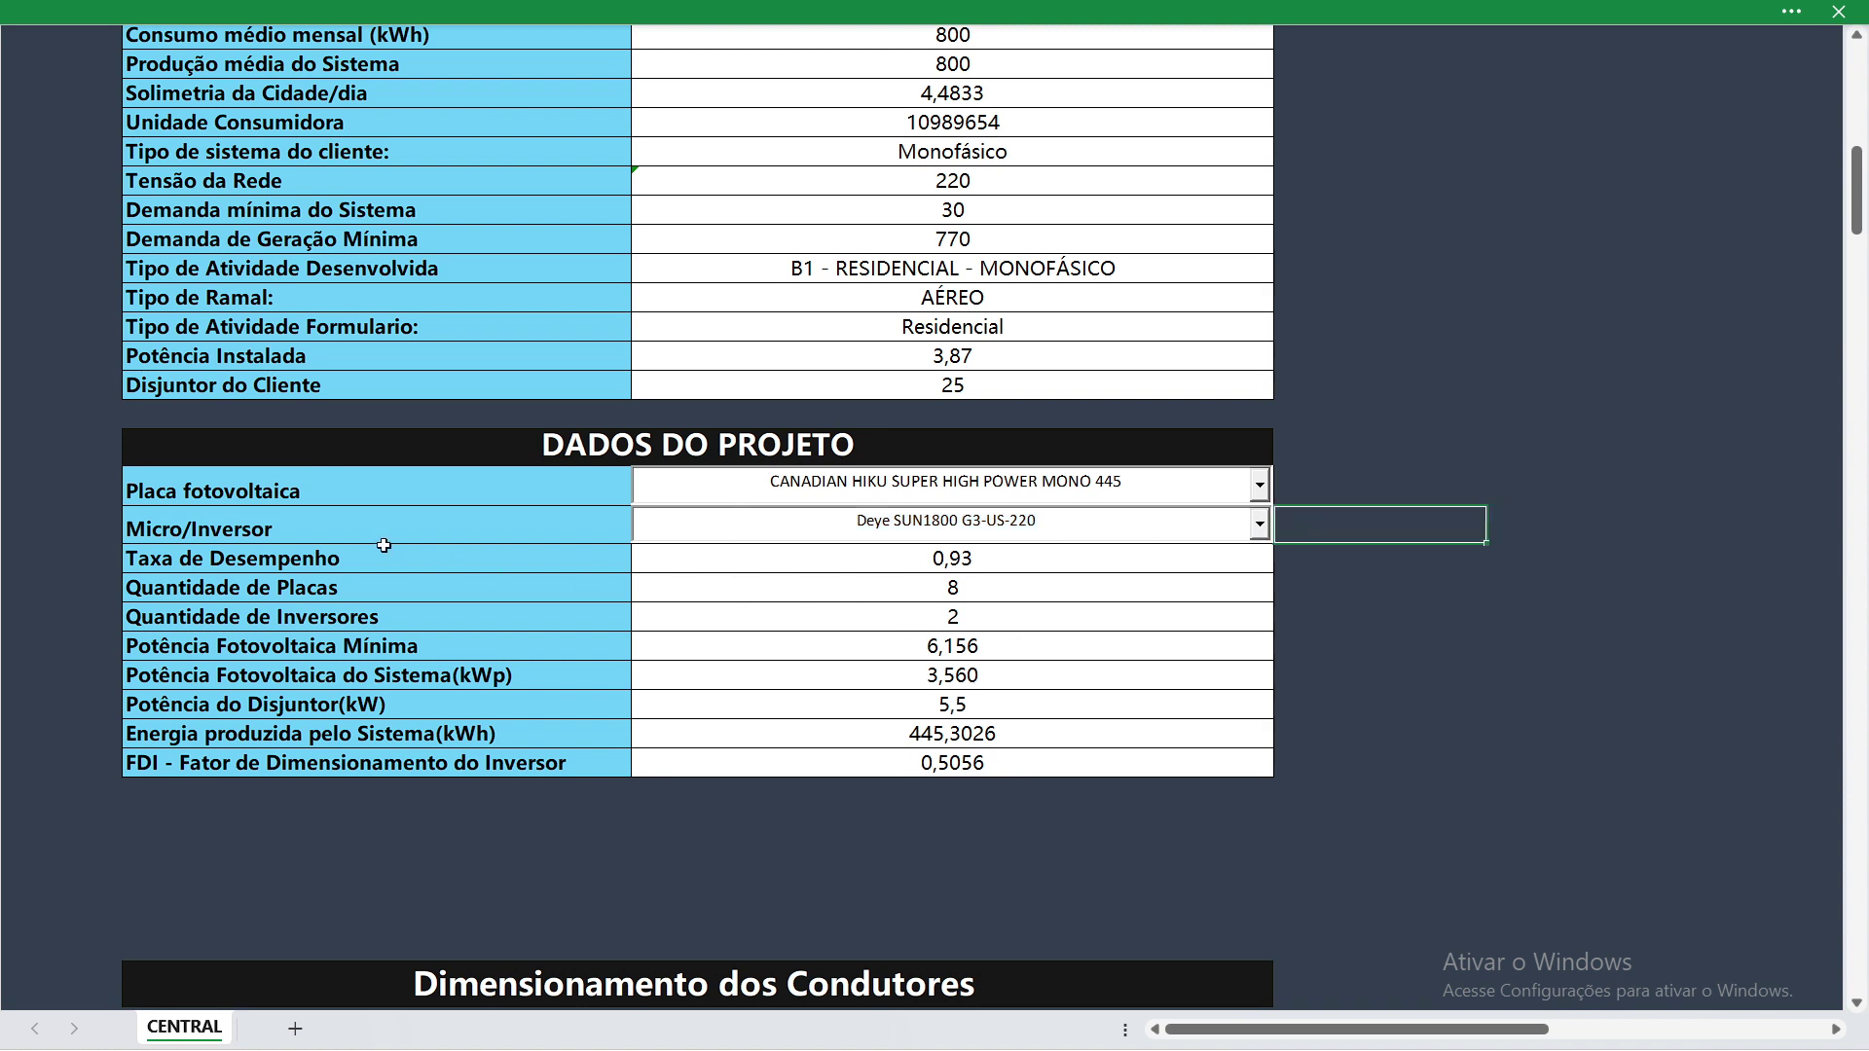
left_click(962, 590)
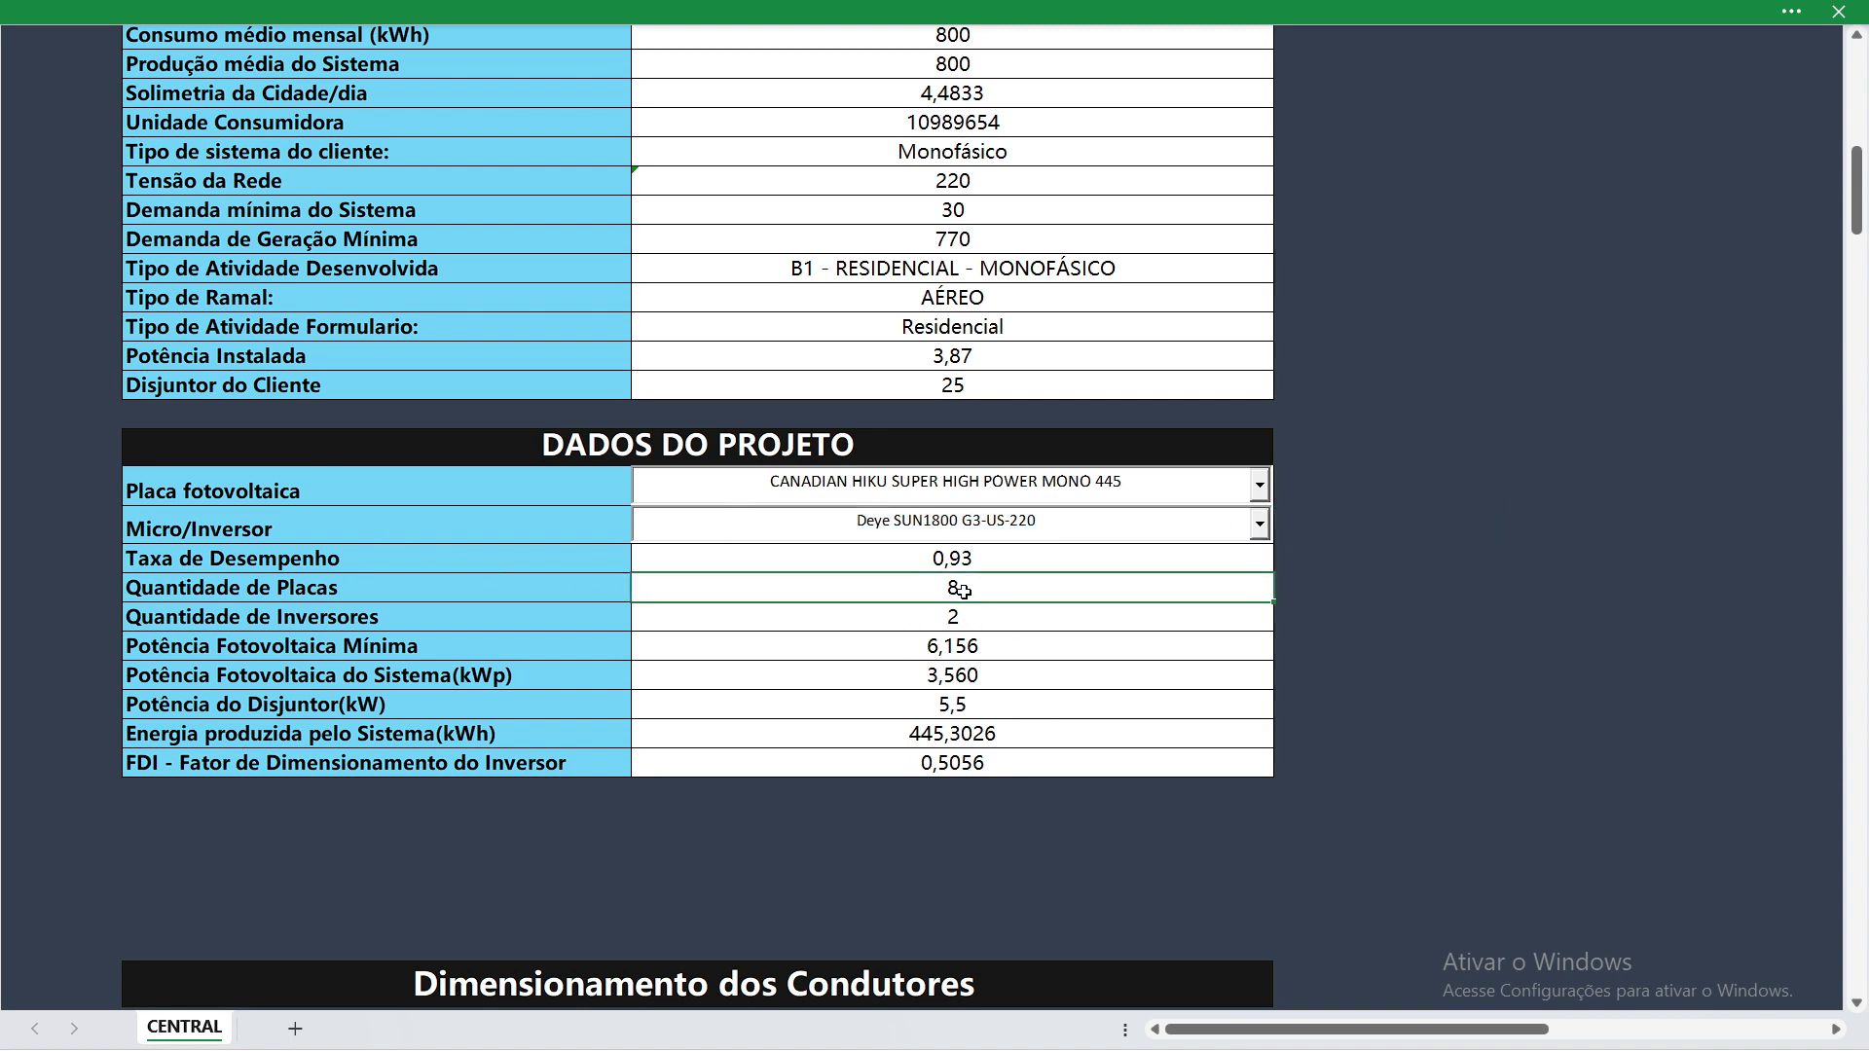
left_click(938, 621)
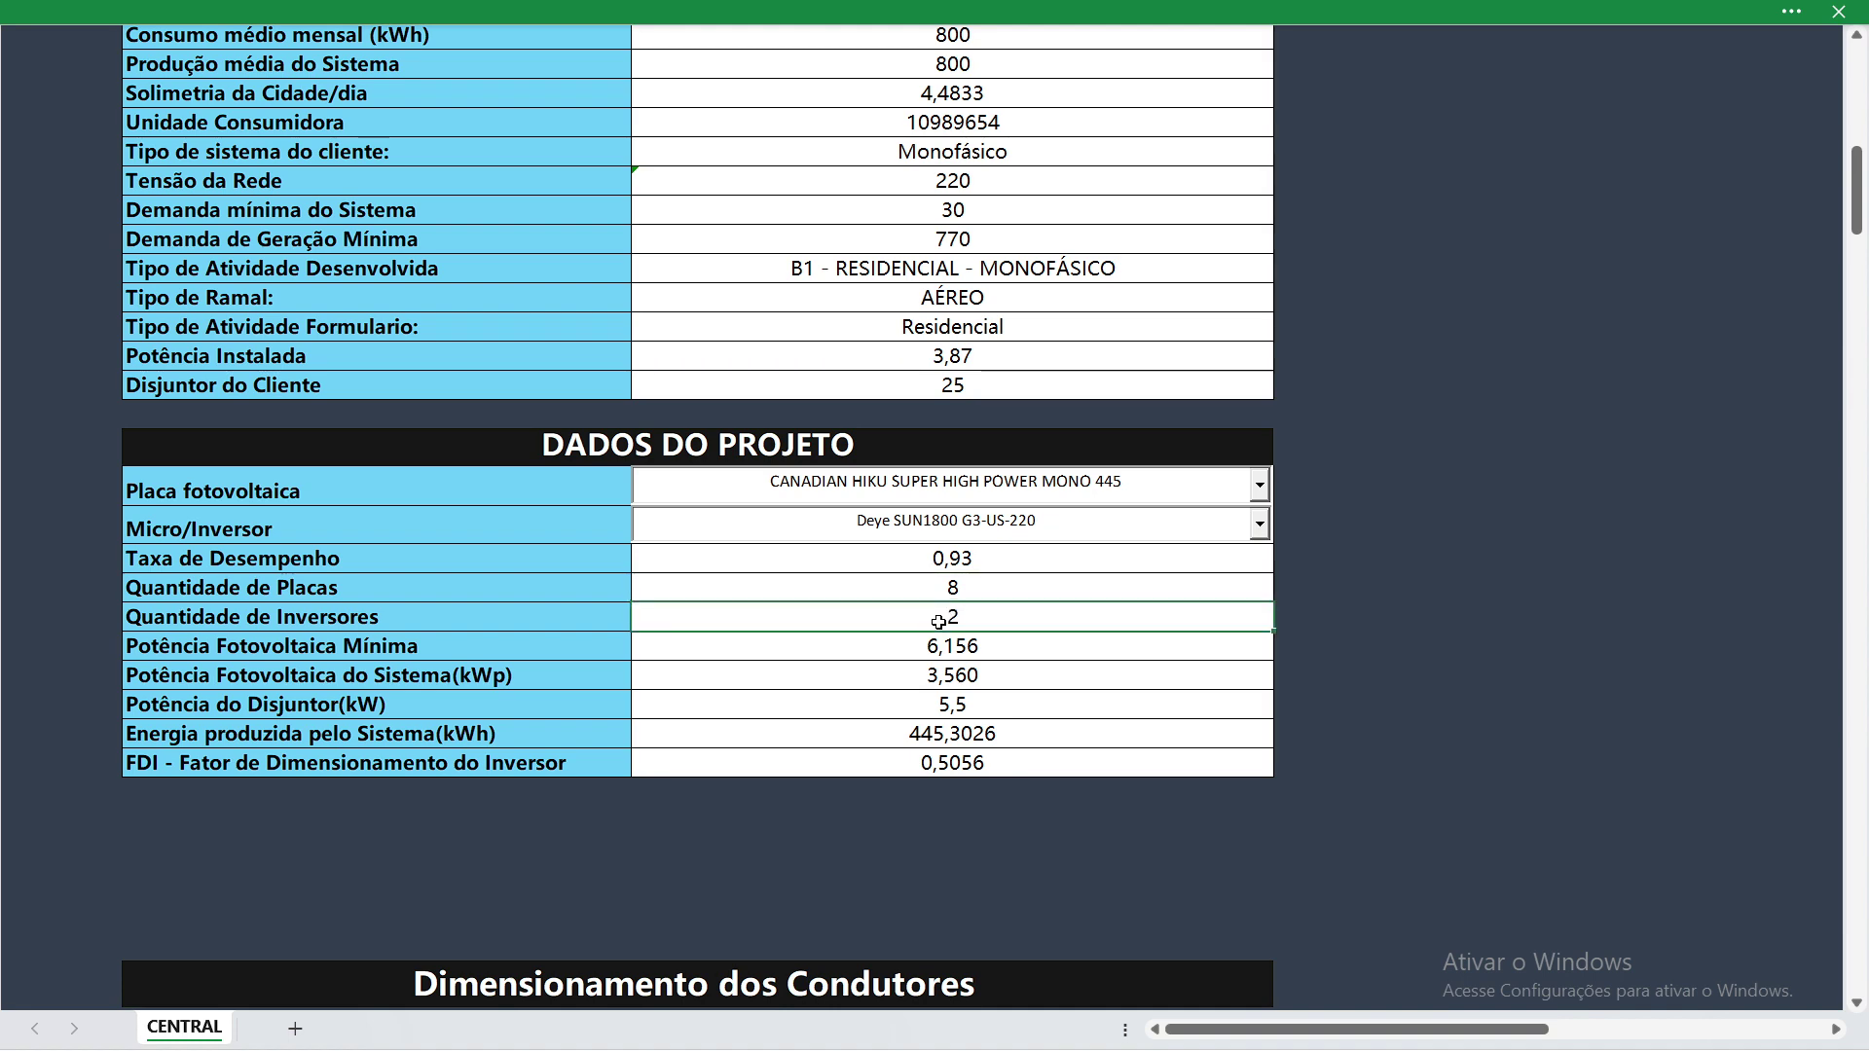
Step: Try Inversor as the project's equipment type, look over the connection types, and return the equipment type to Microinversor
scroll(939, 621, "up", 15)
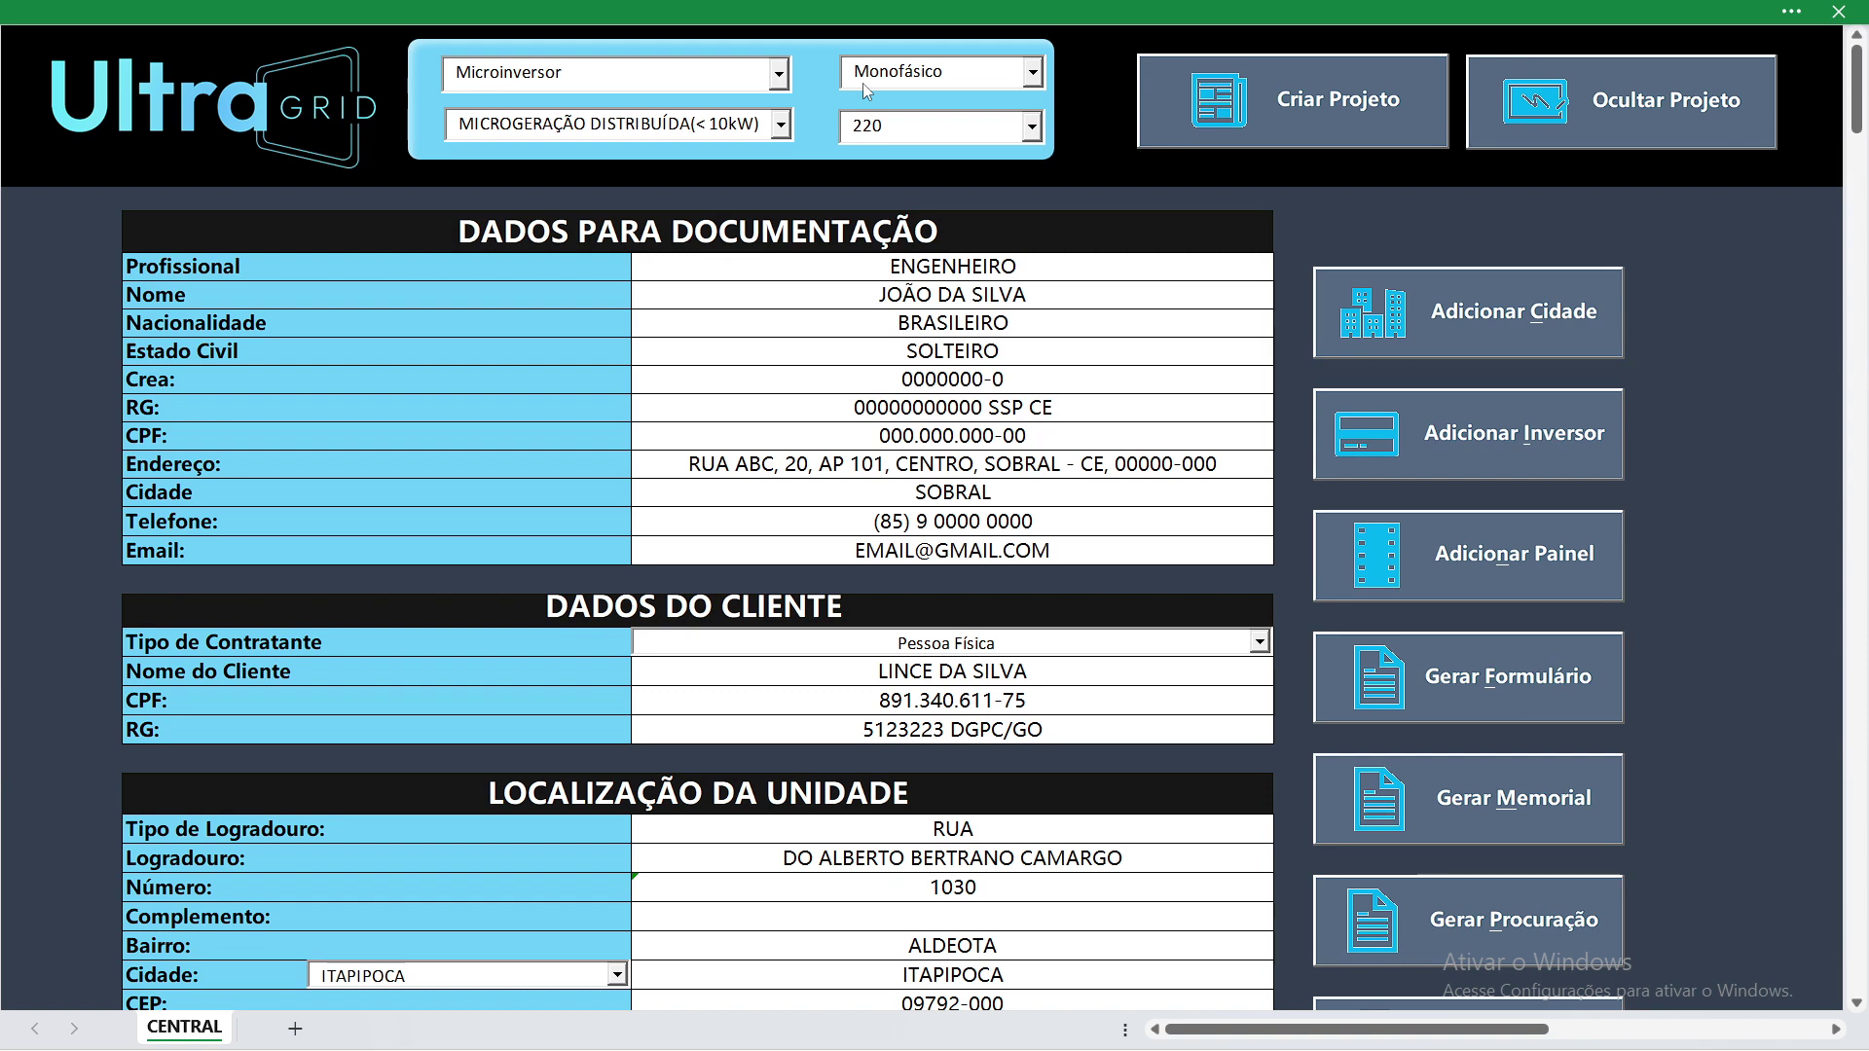
left_click(697, 86)
left_click(703, 98)
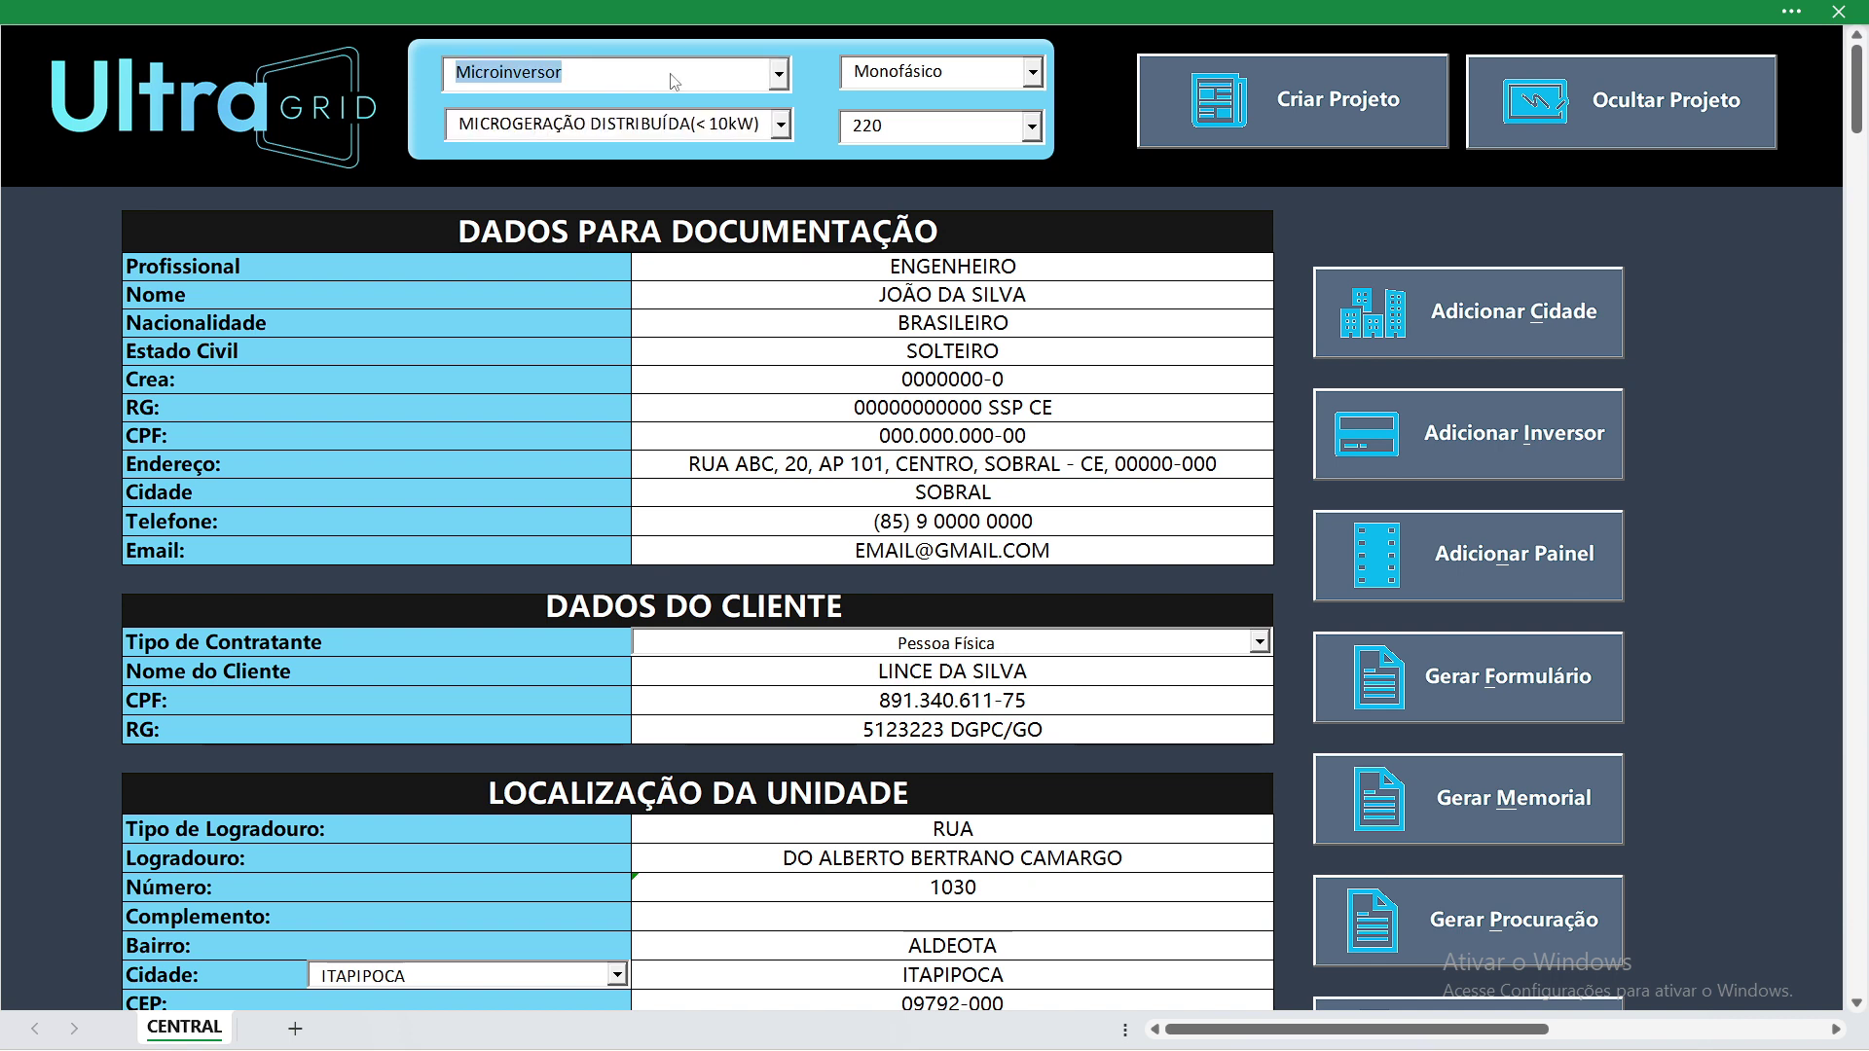
left_click(709, 90)
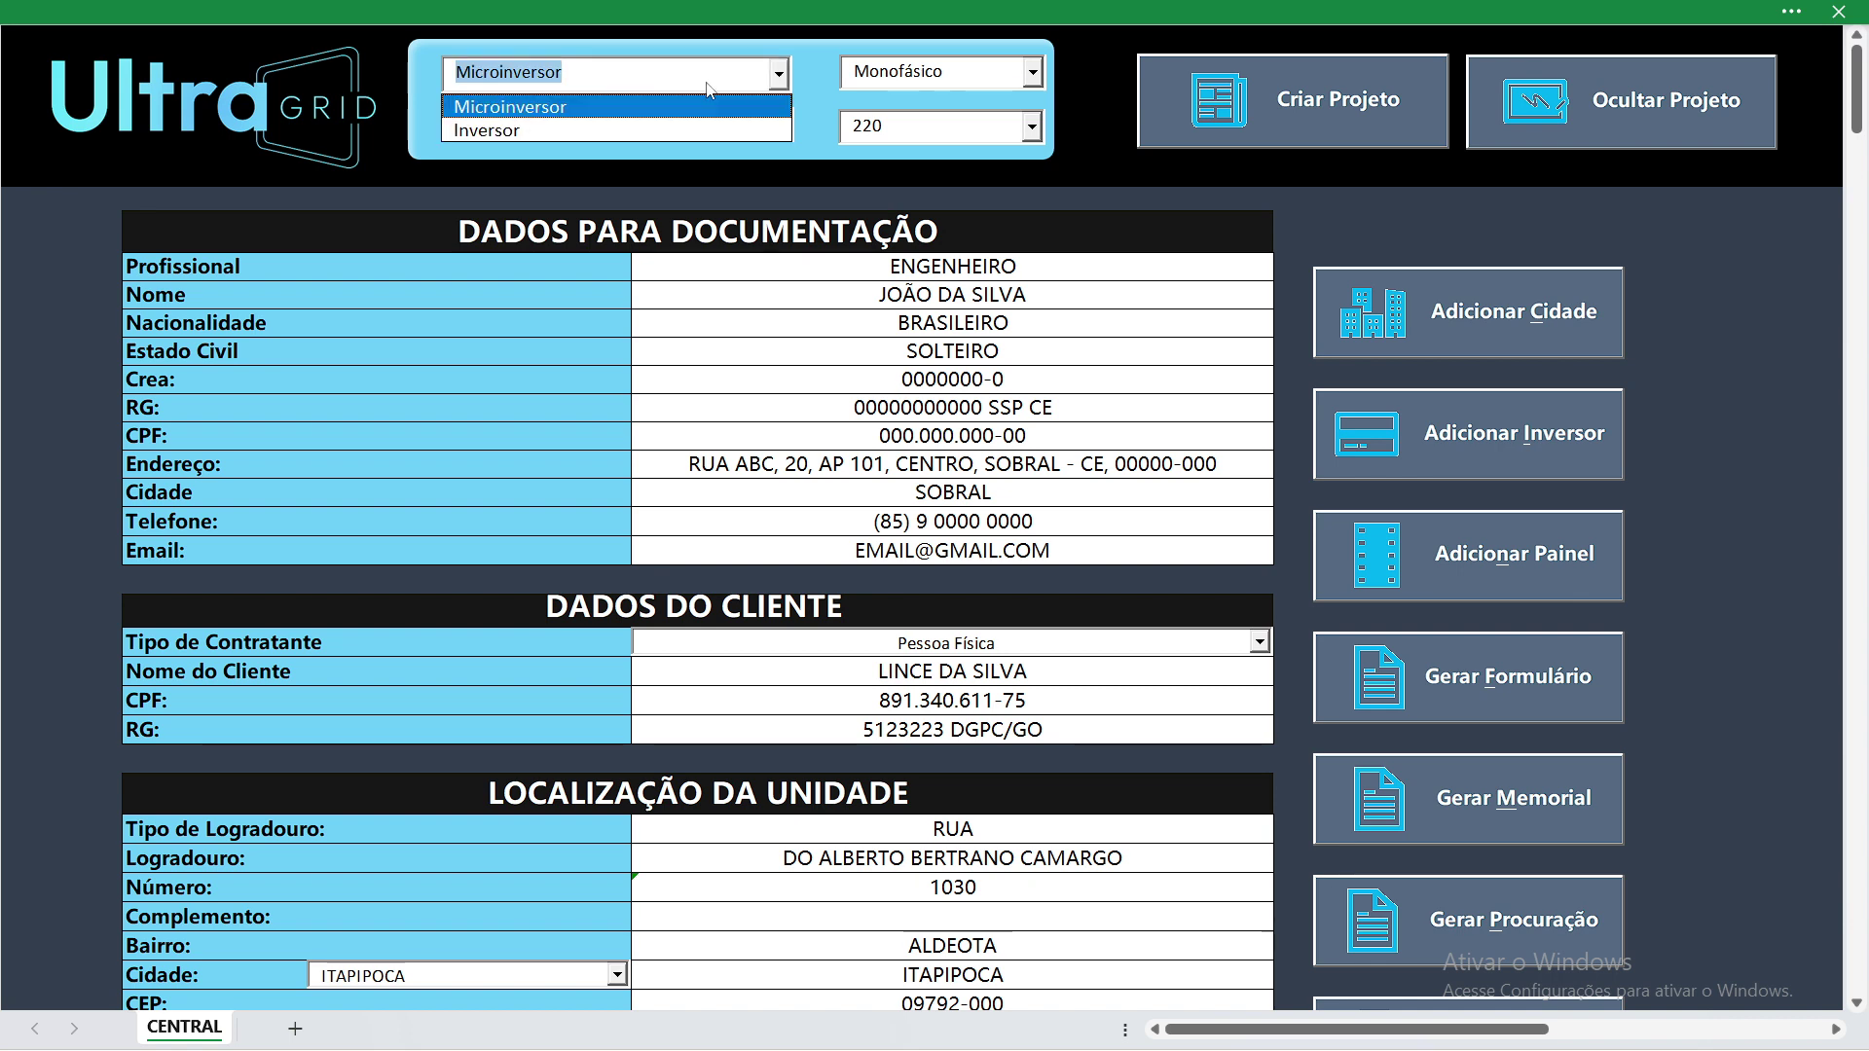
left_click(499, 130)
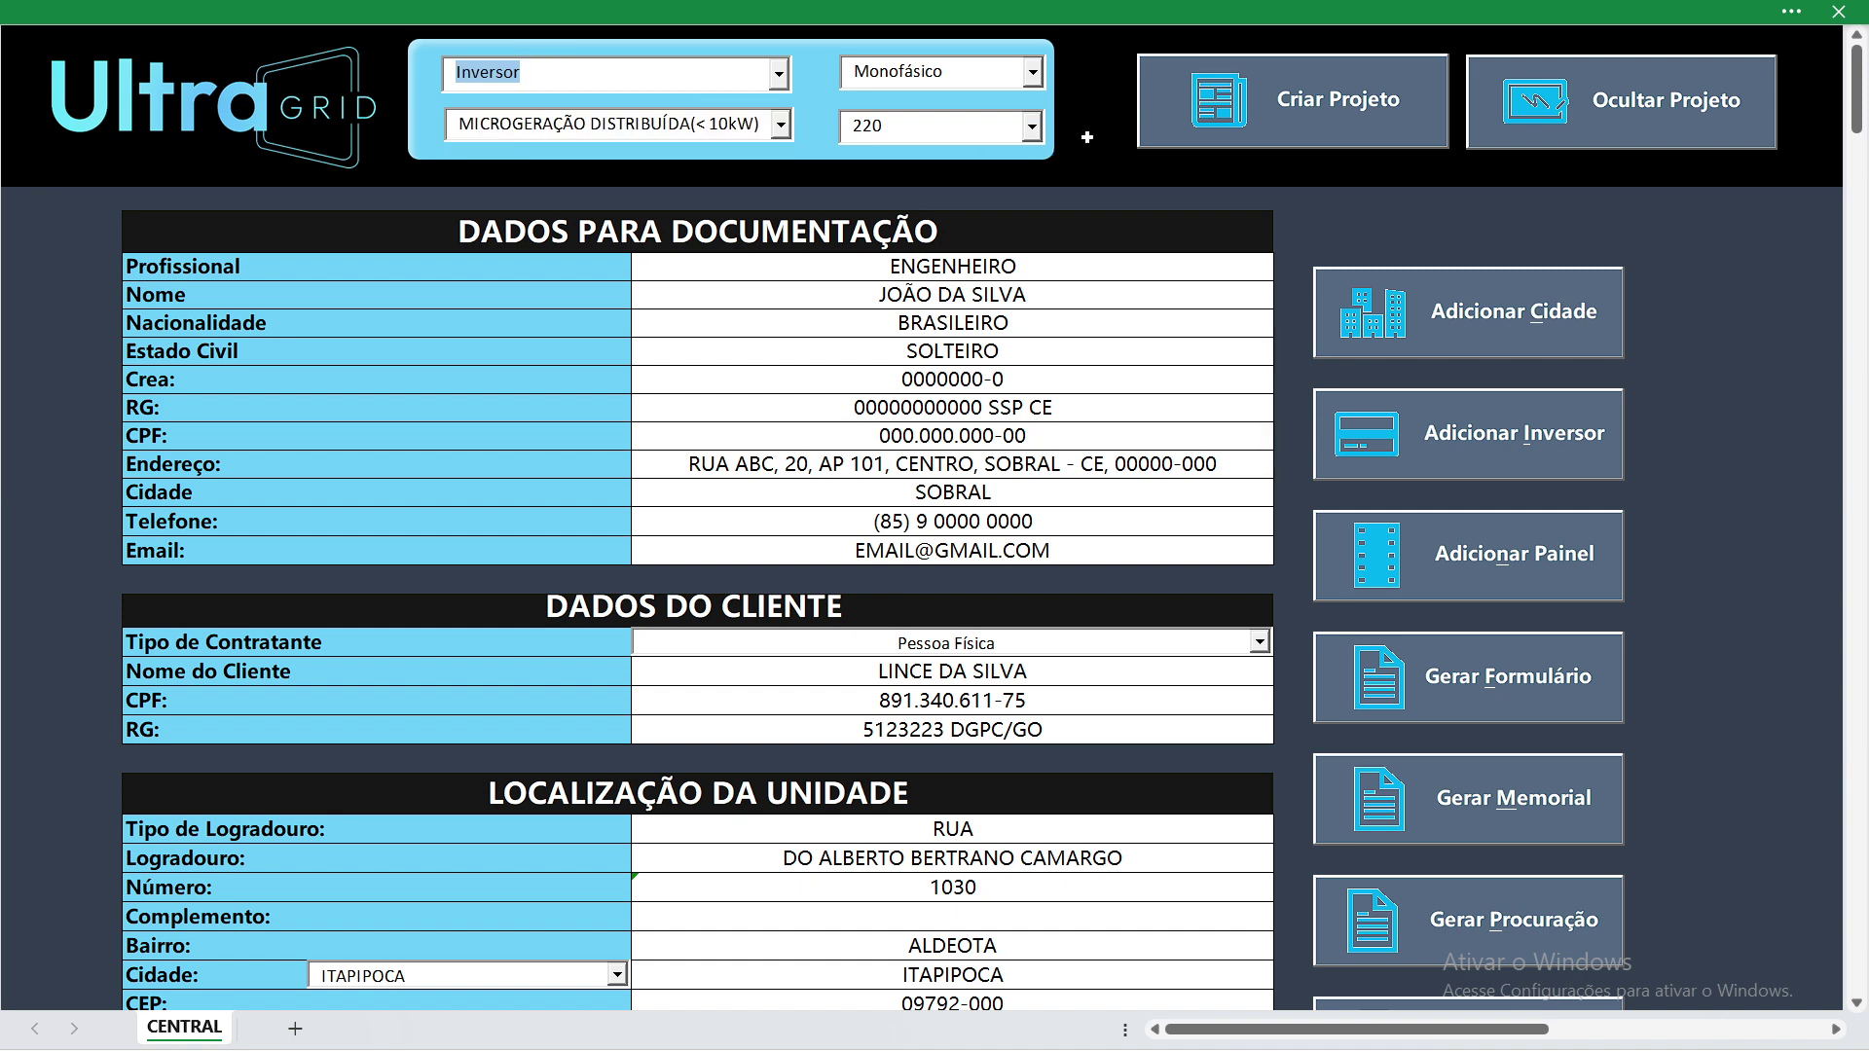
left_click(950, 82)
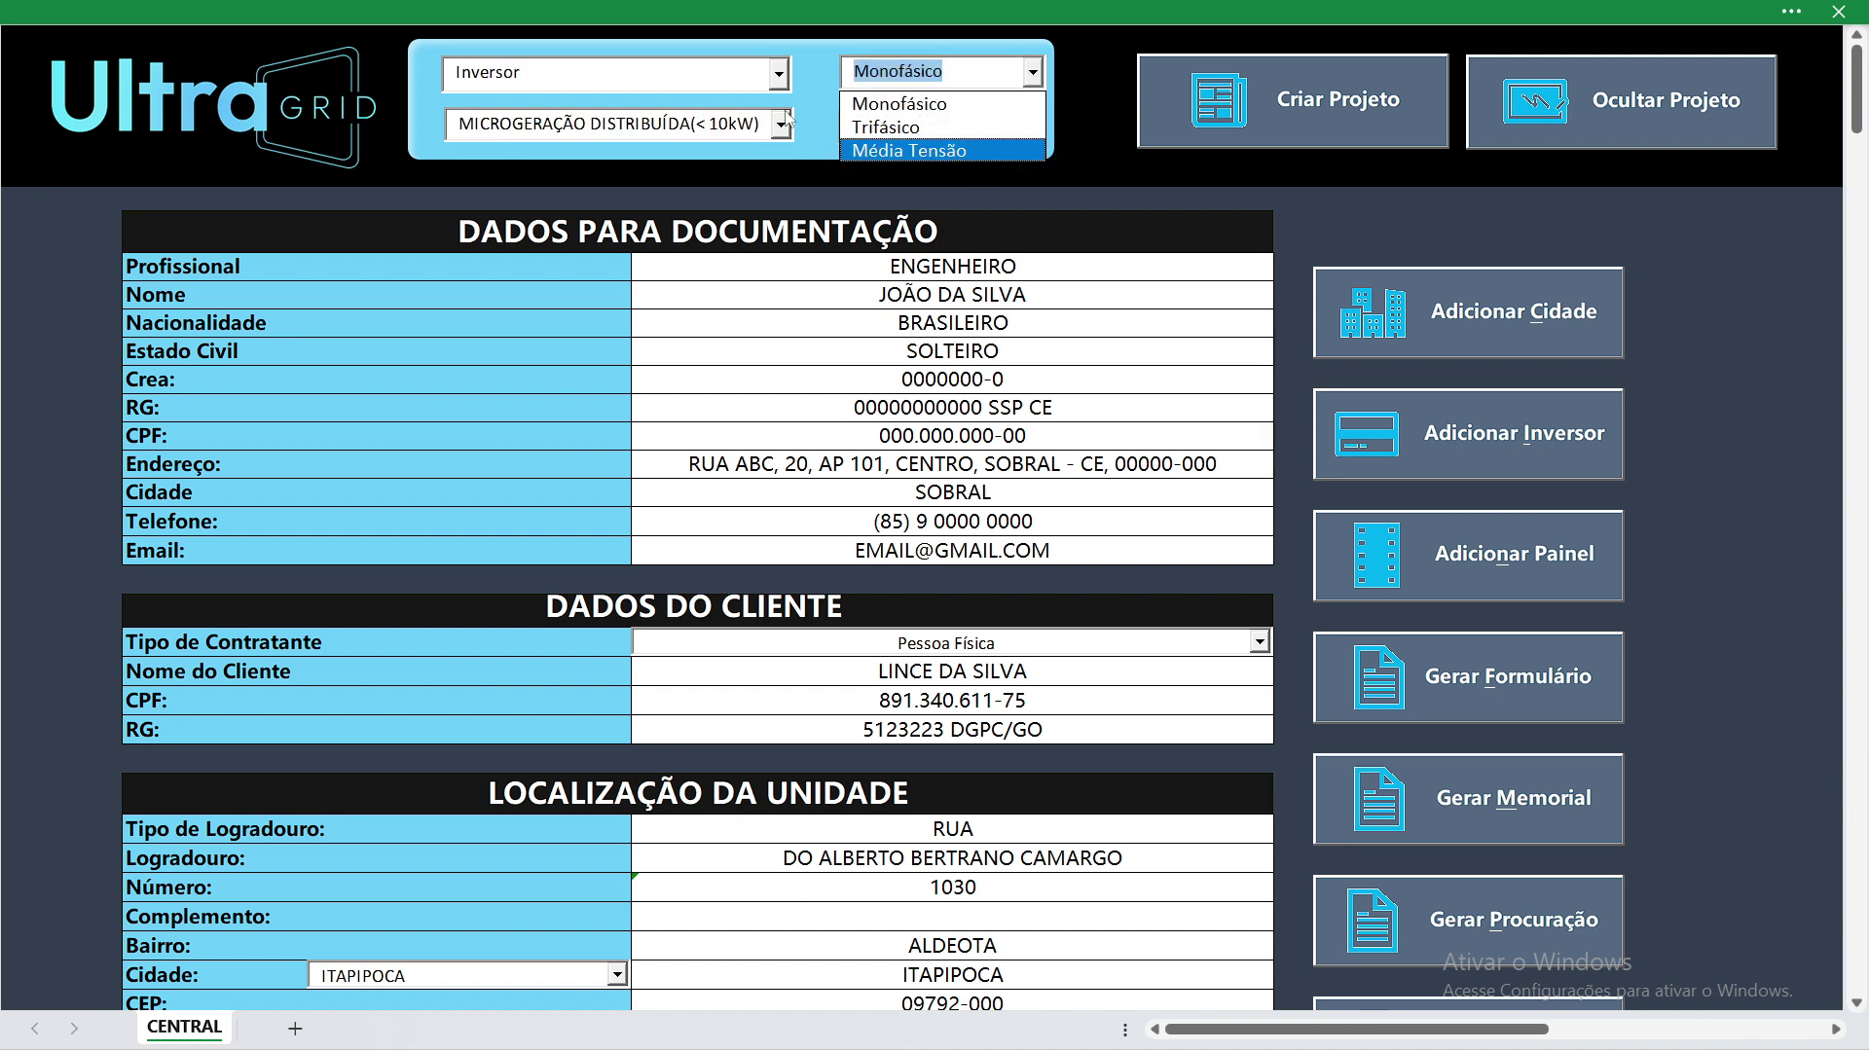
left_click(688, 72)
left_click(612, 104)
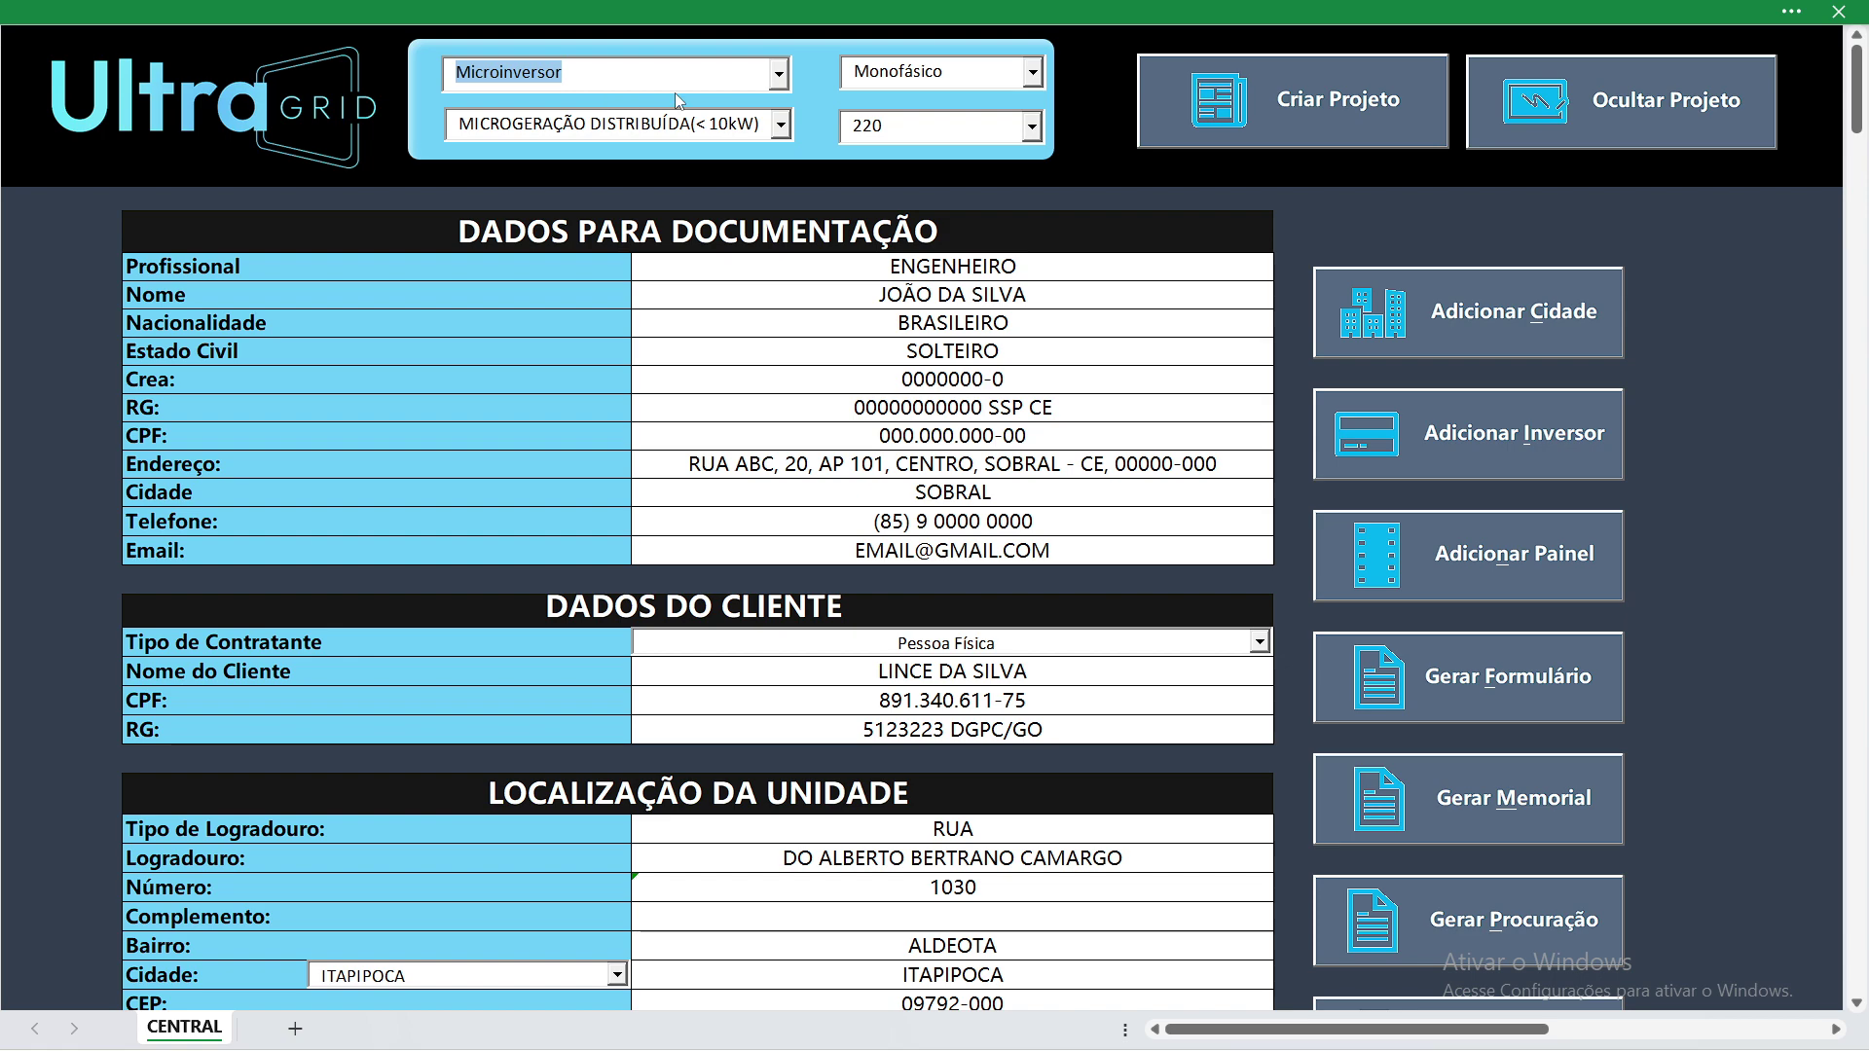
left_click(624, 82)
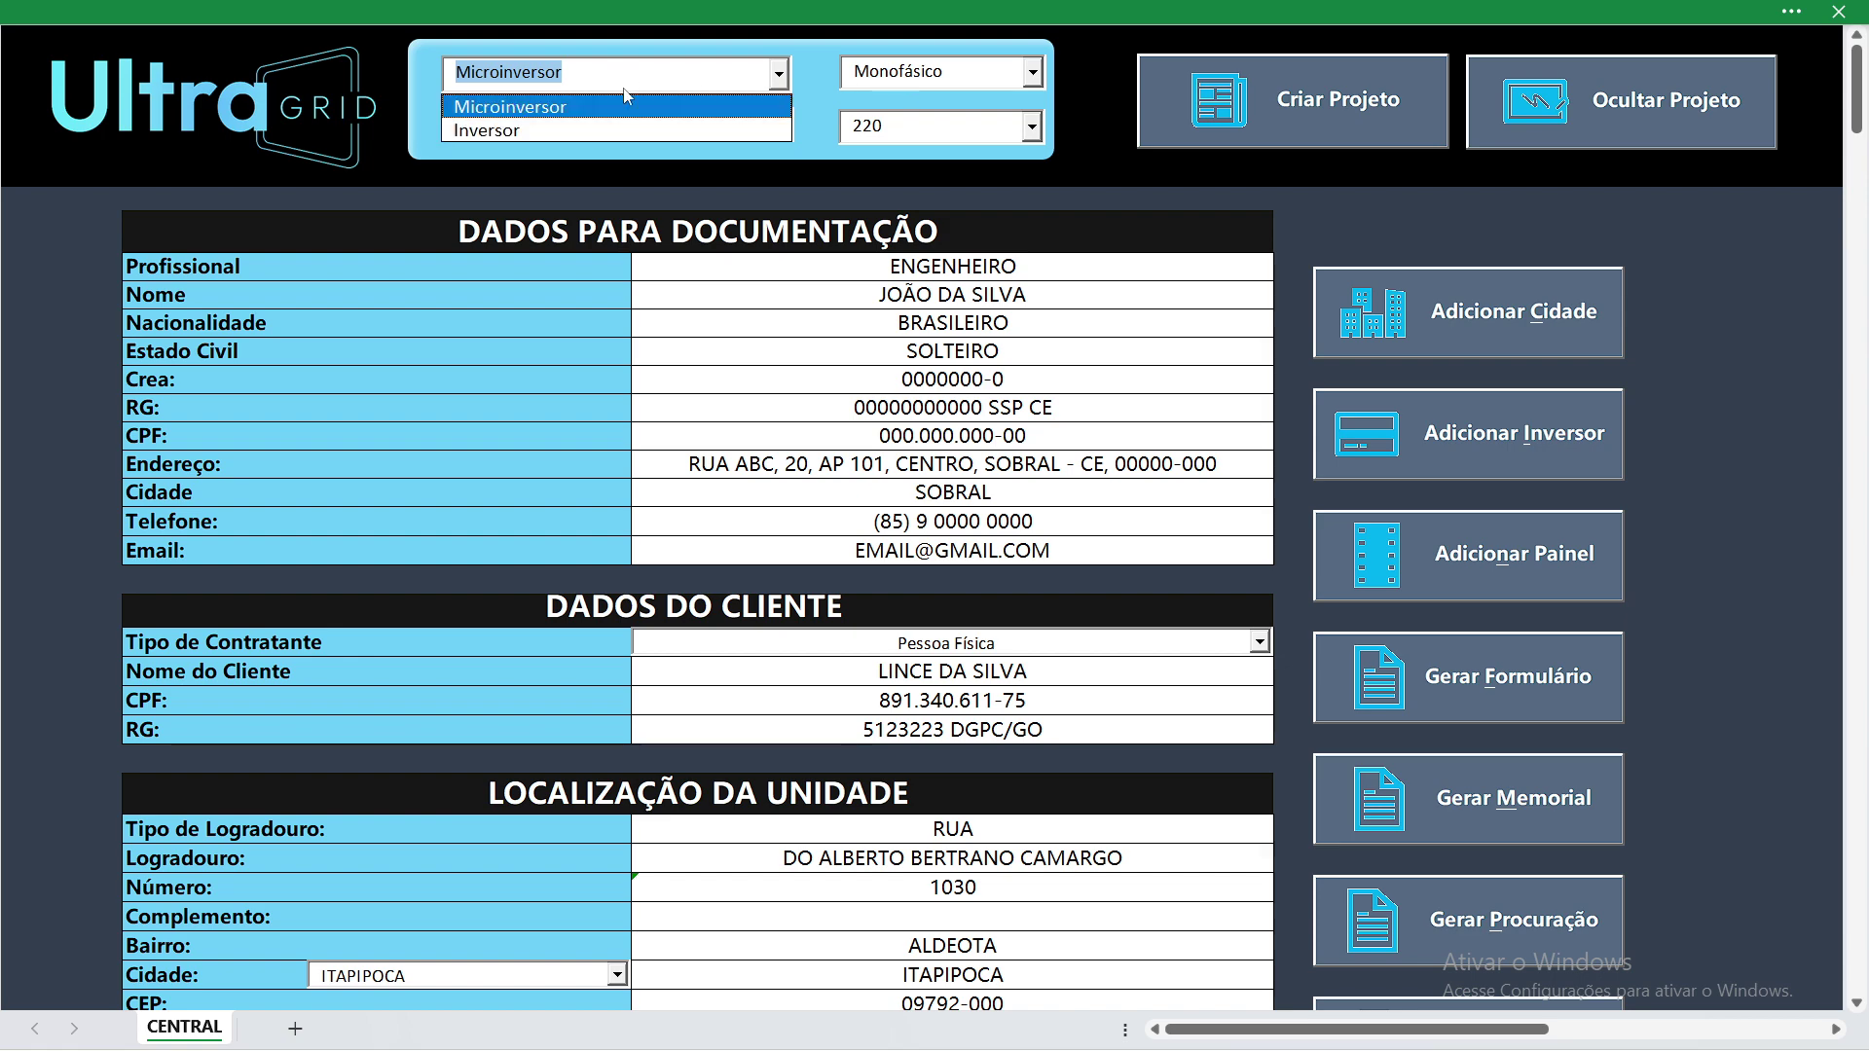
left_click(560, 107)
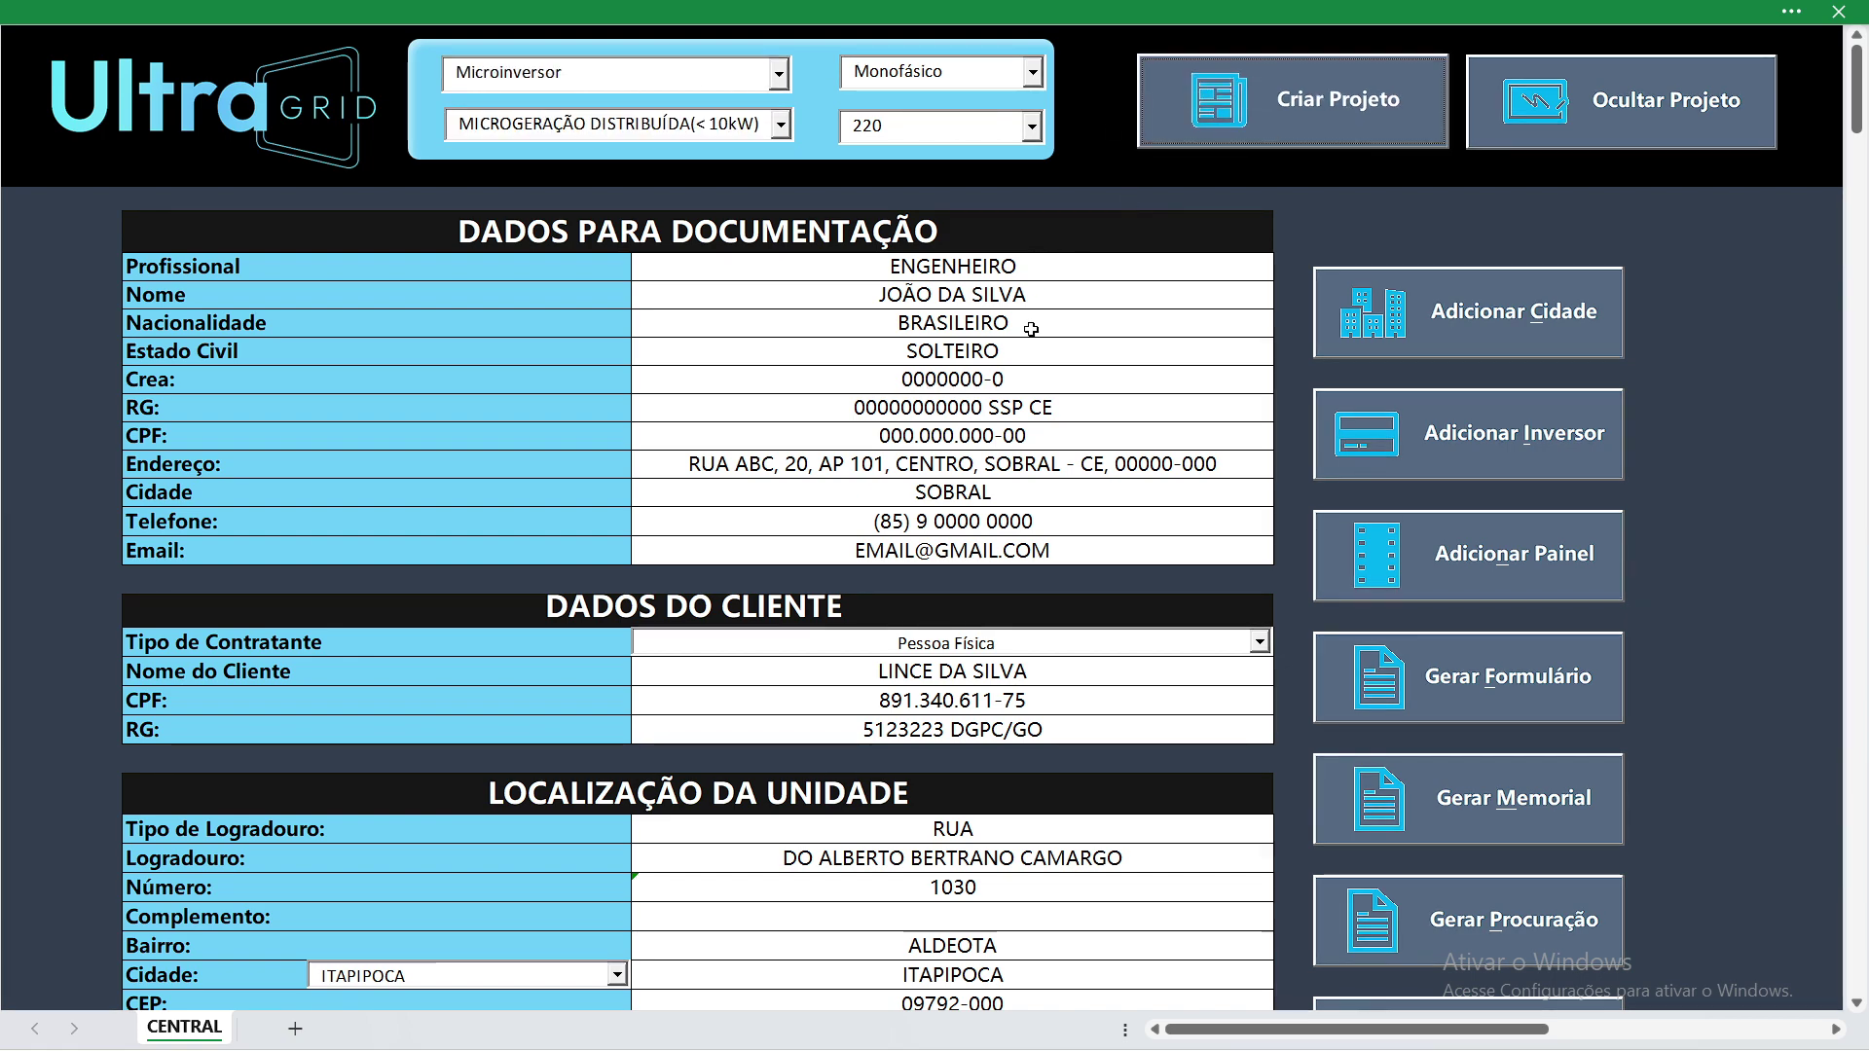
Step: Review the microinverter models available for Micro/Inversor in DADOS DO PROJETO, keeping the current selection
scroll(1127, 384, "down", 10)
scroll(1121, 514, "down", 3)
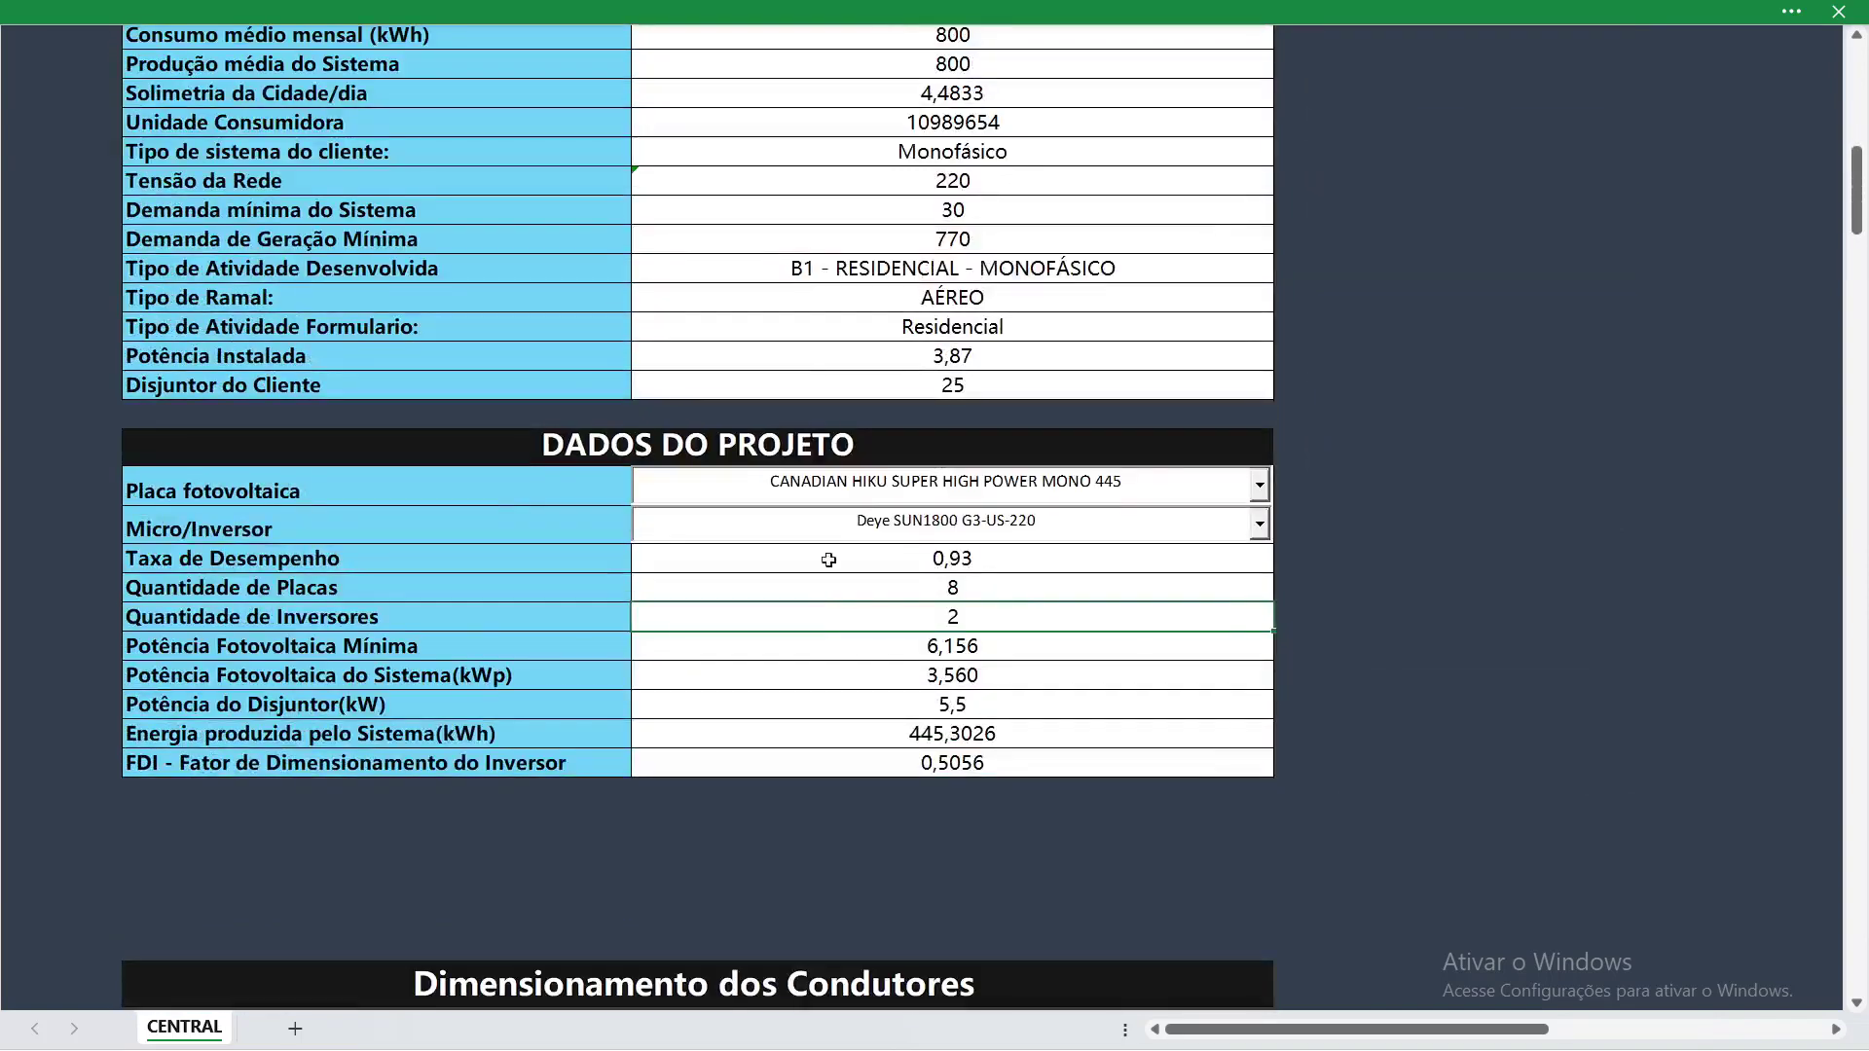
left_click(852, 523)
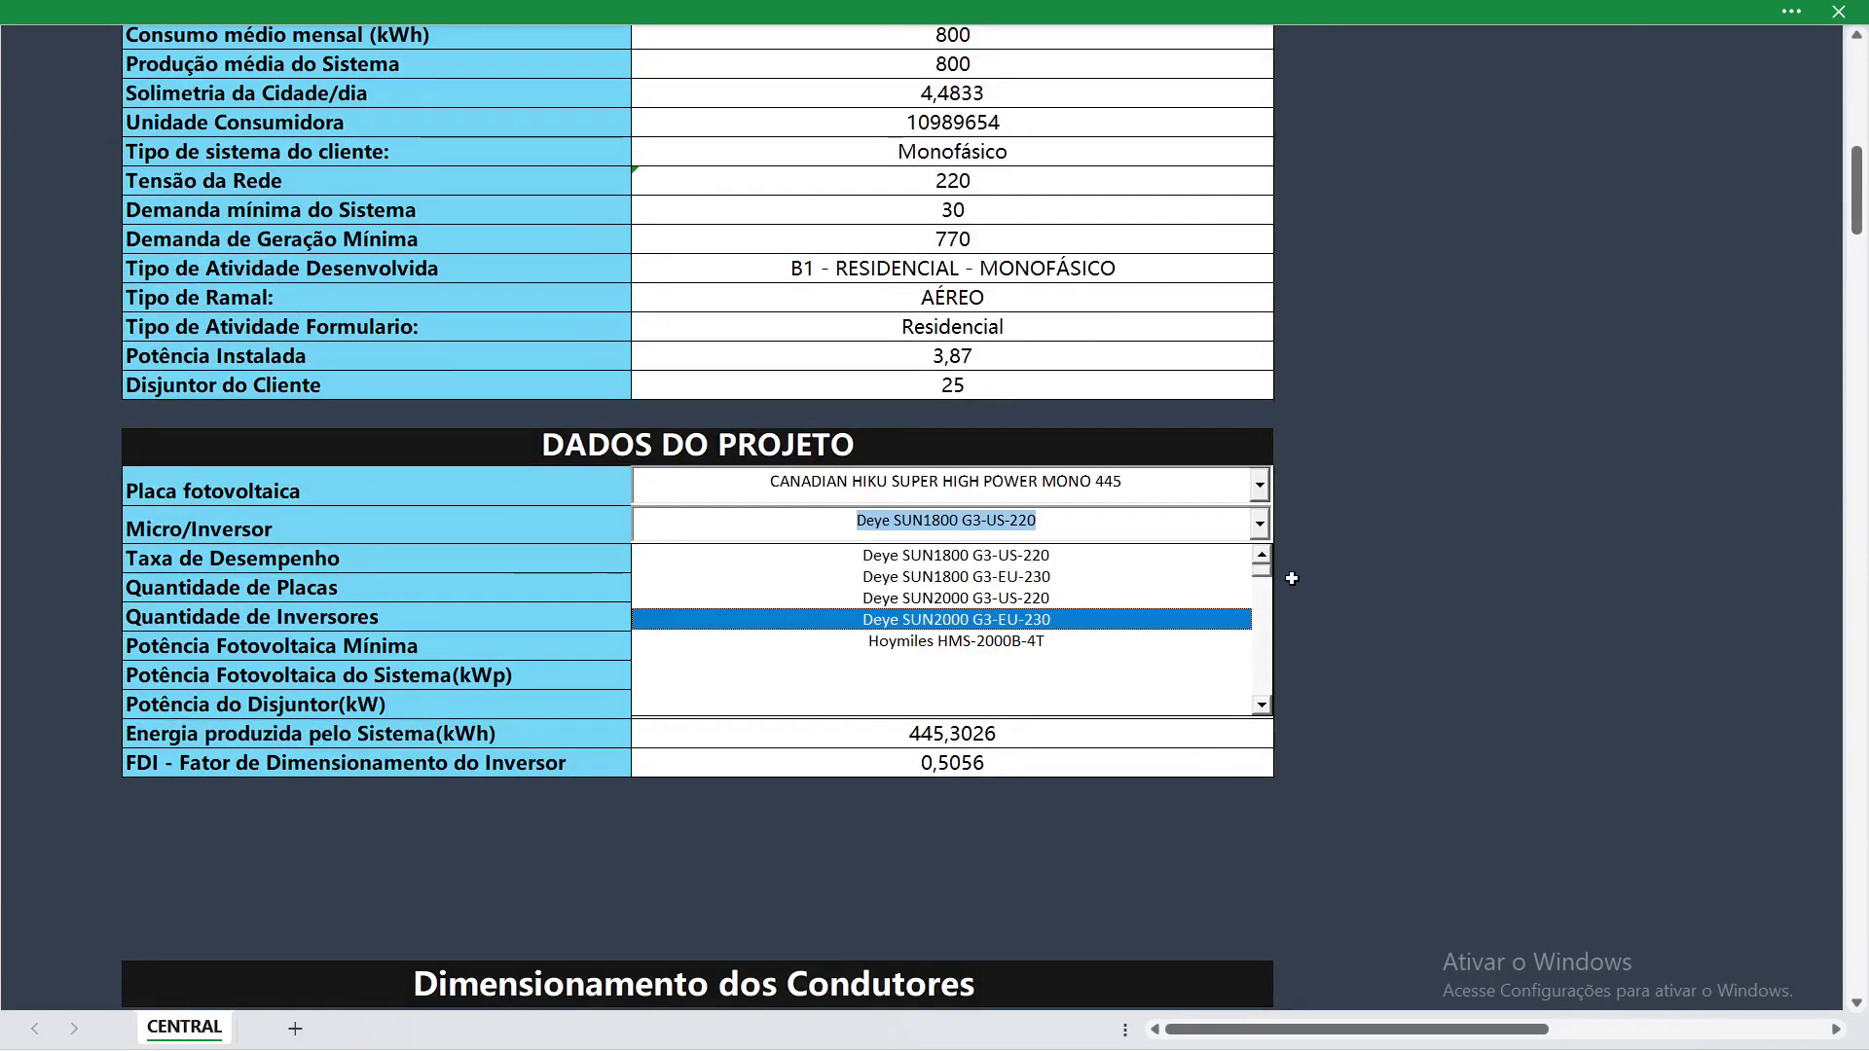
left_click(1264, 558)
left_click(1264, 558)
left_click(1264, 558)
left_click(1263, 557)
left_click(1263, 557)
left_click(1263, 558)
left_click(1263, 558)
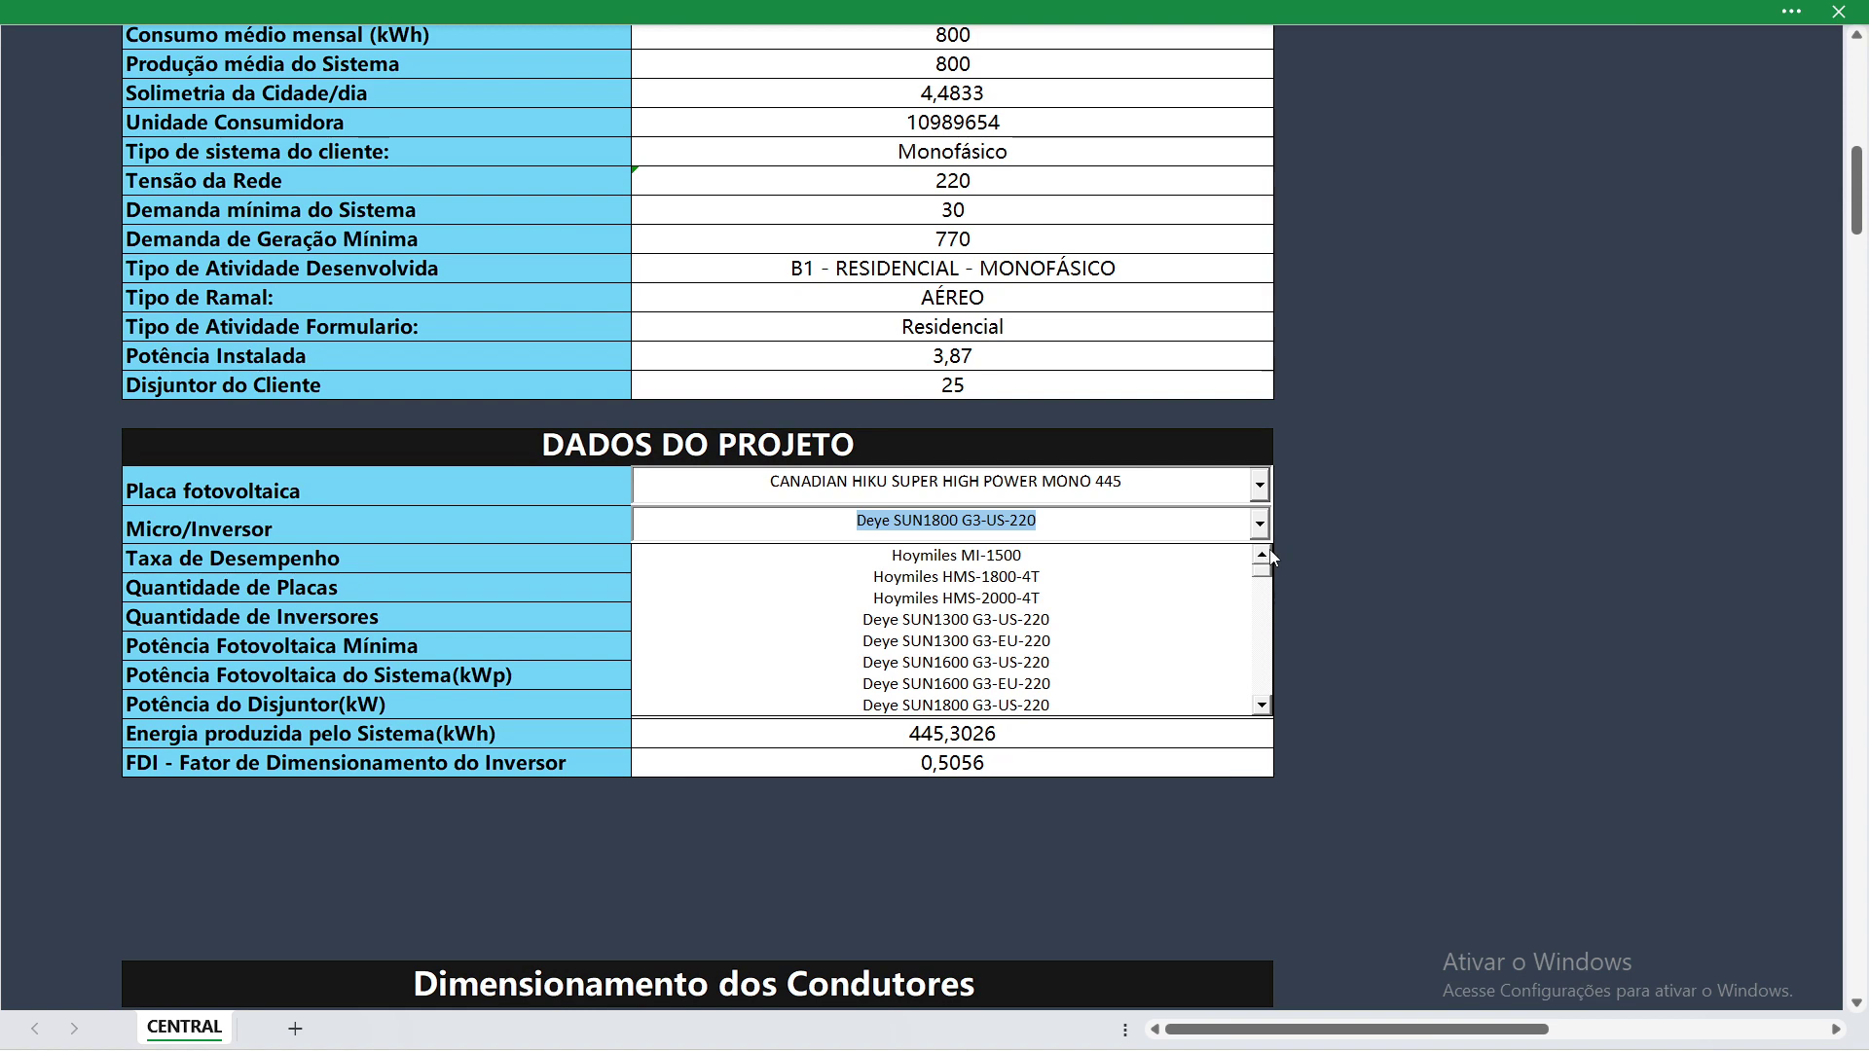
left_click(1355, 535)
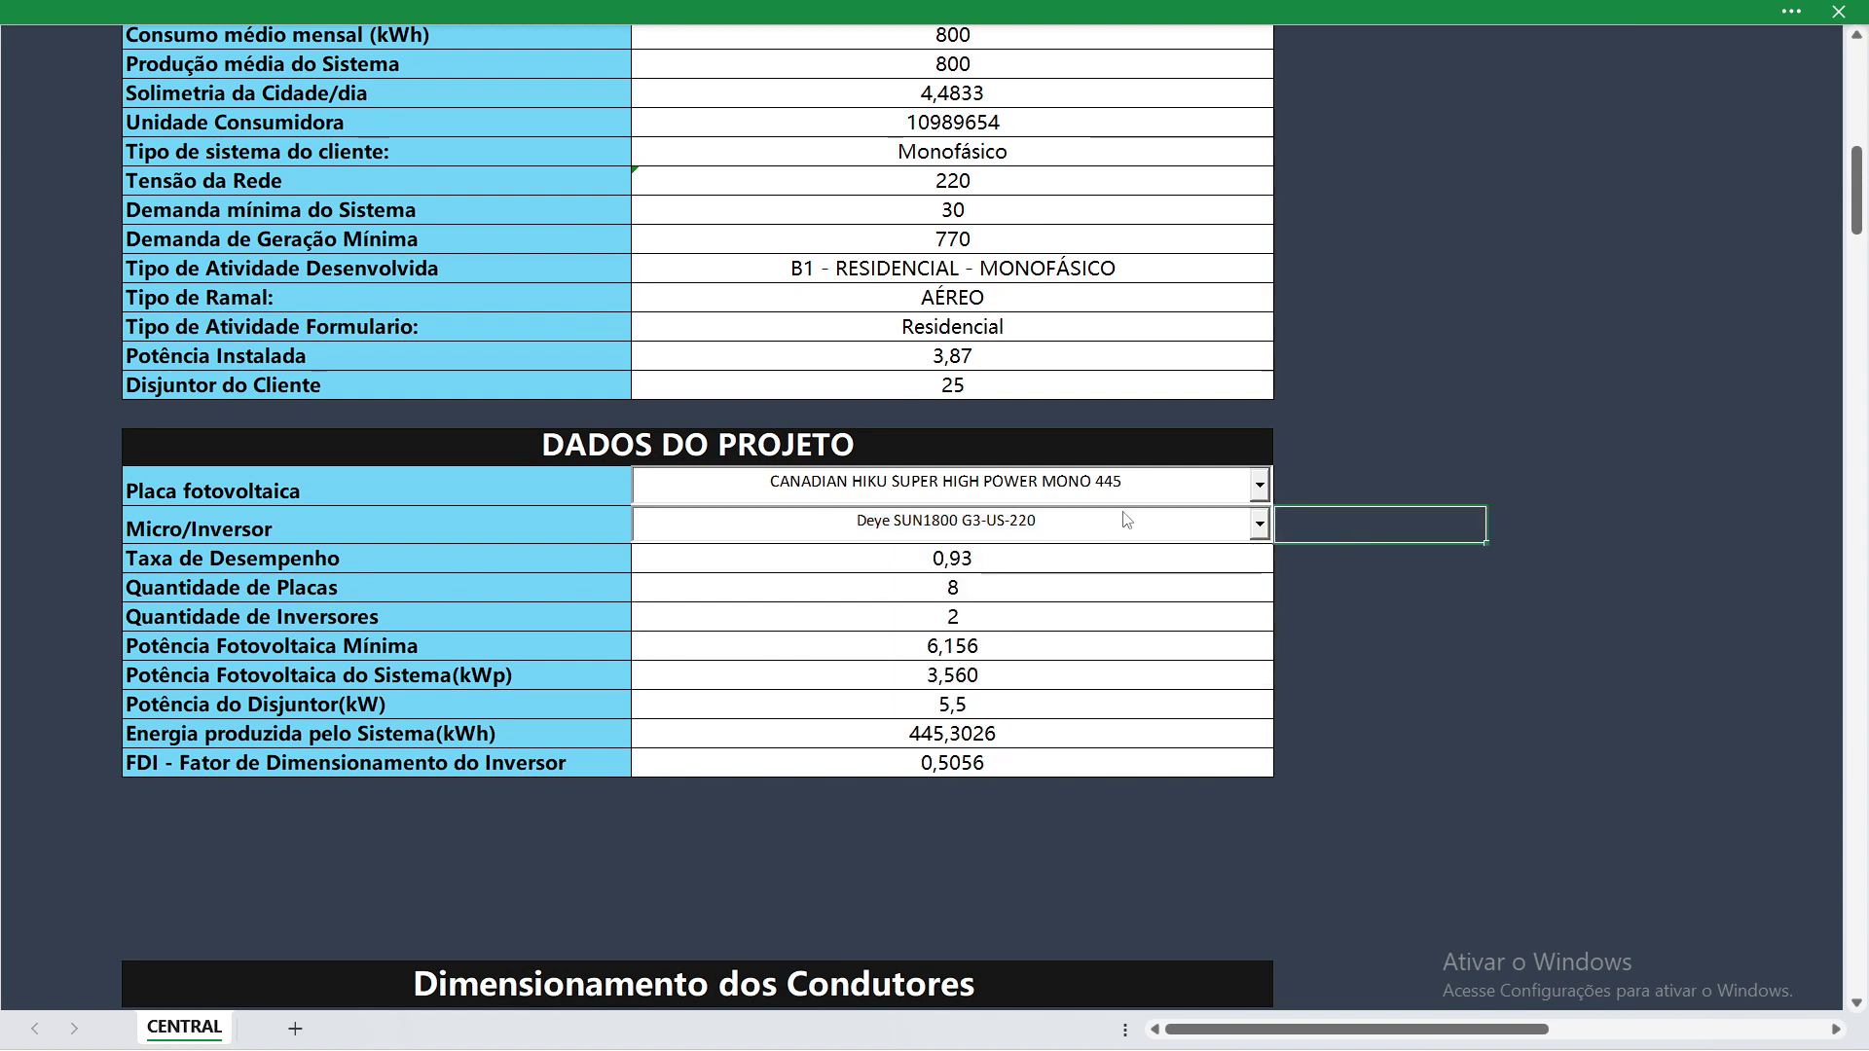
Step: Switch Tipo de Lig do MicroInversor between Monofásico and Trifásico to compare the conductor and DPS sizing, ending on Trifásico
scroll(1126, 520, "down", 10)
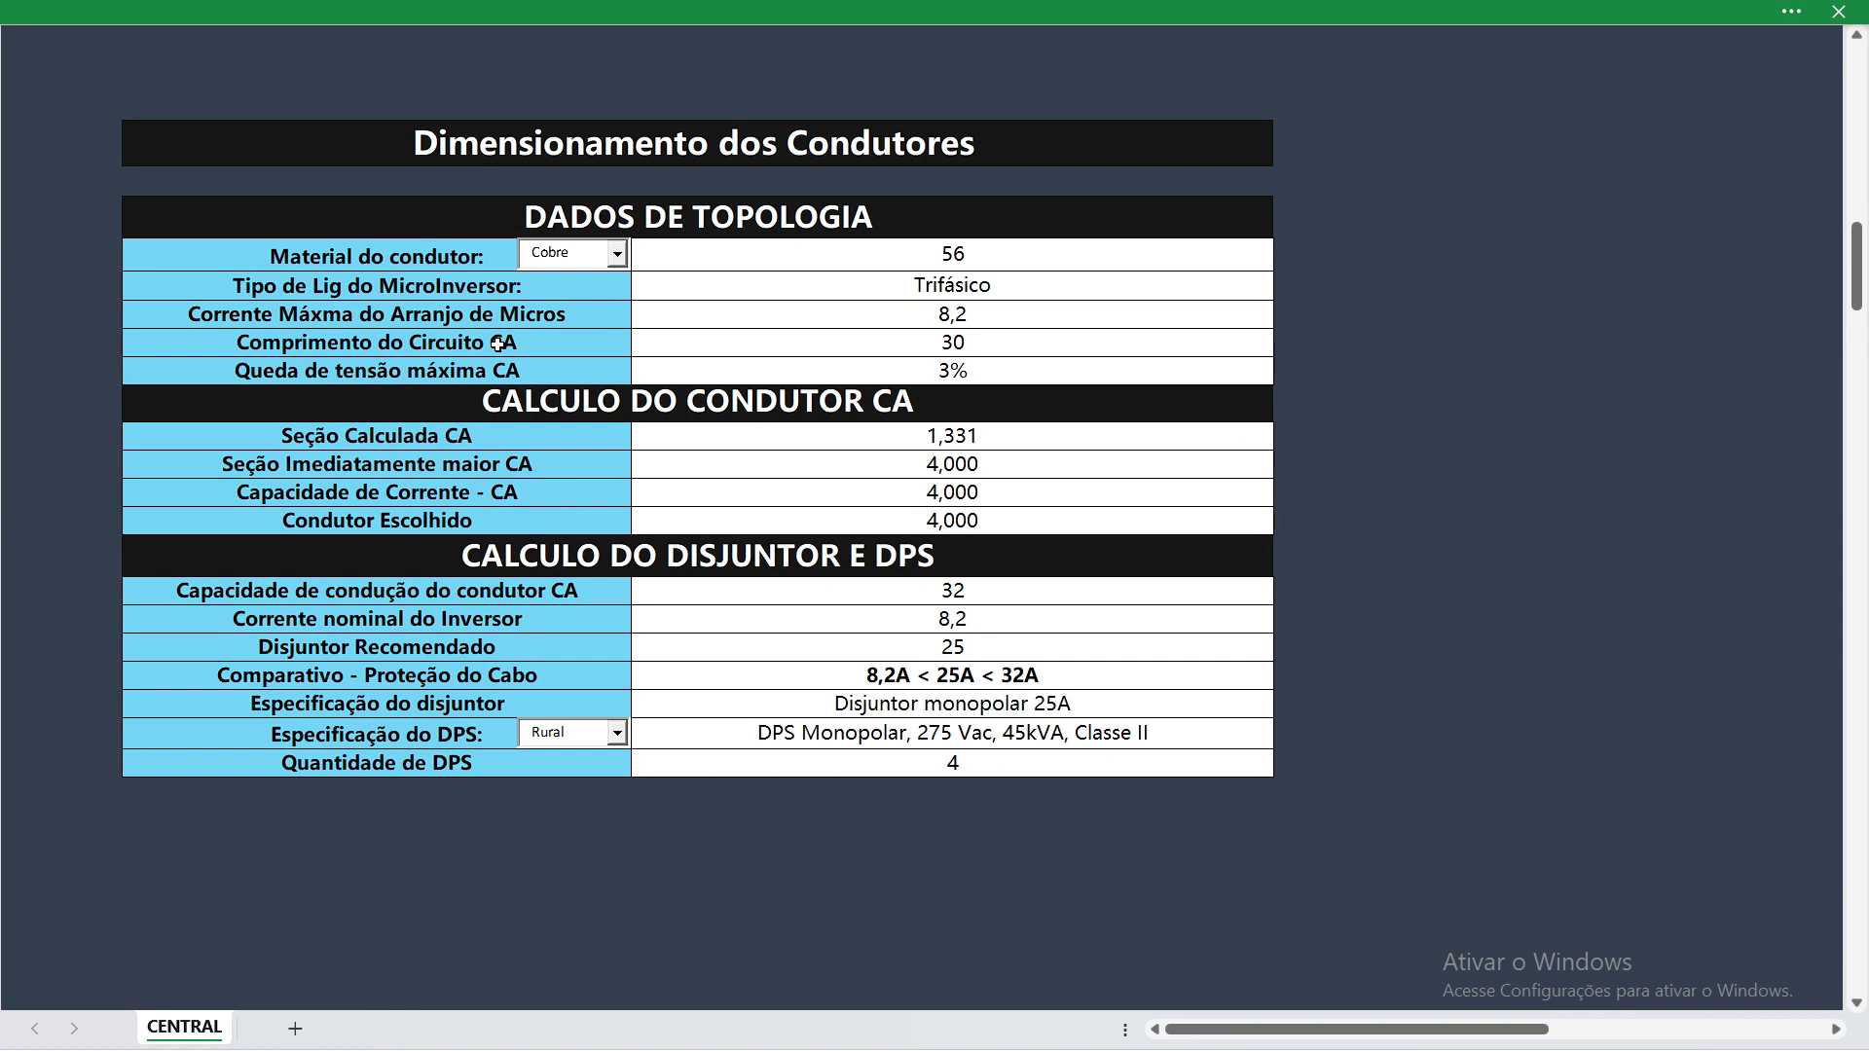
left_click(987, 280)
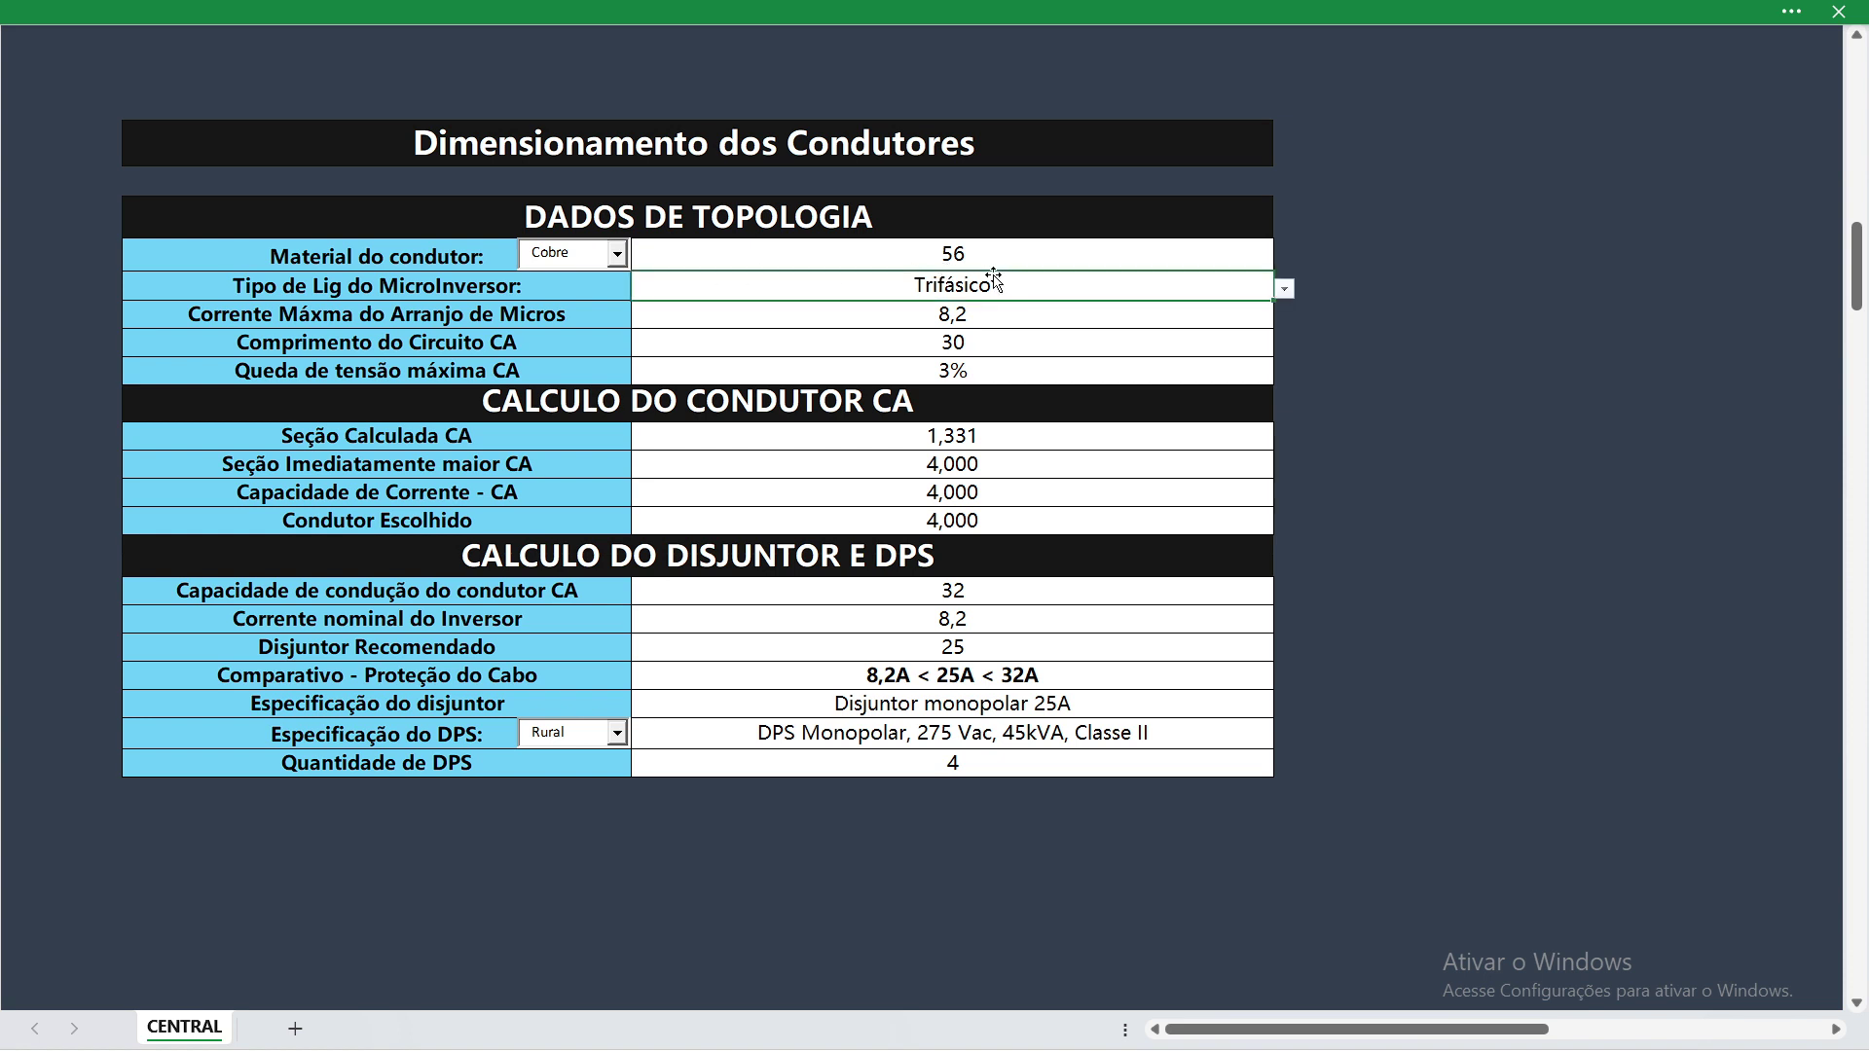
left_click(1285, 289)
left_click(876, 308)
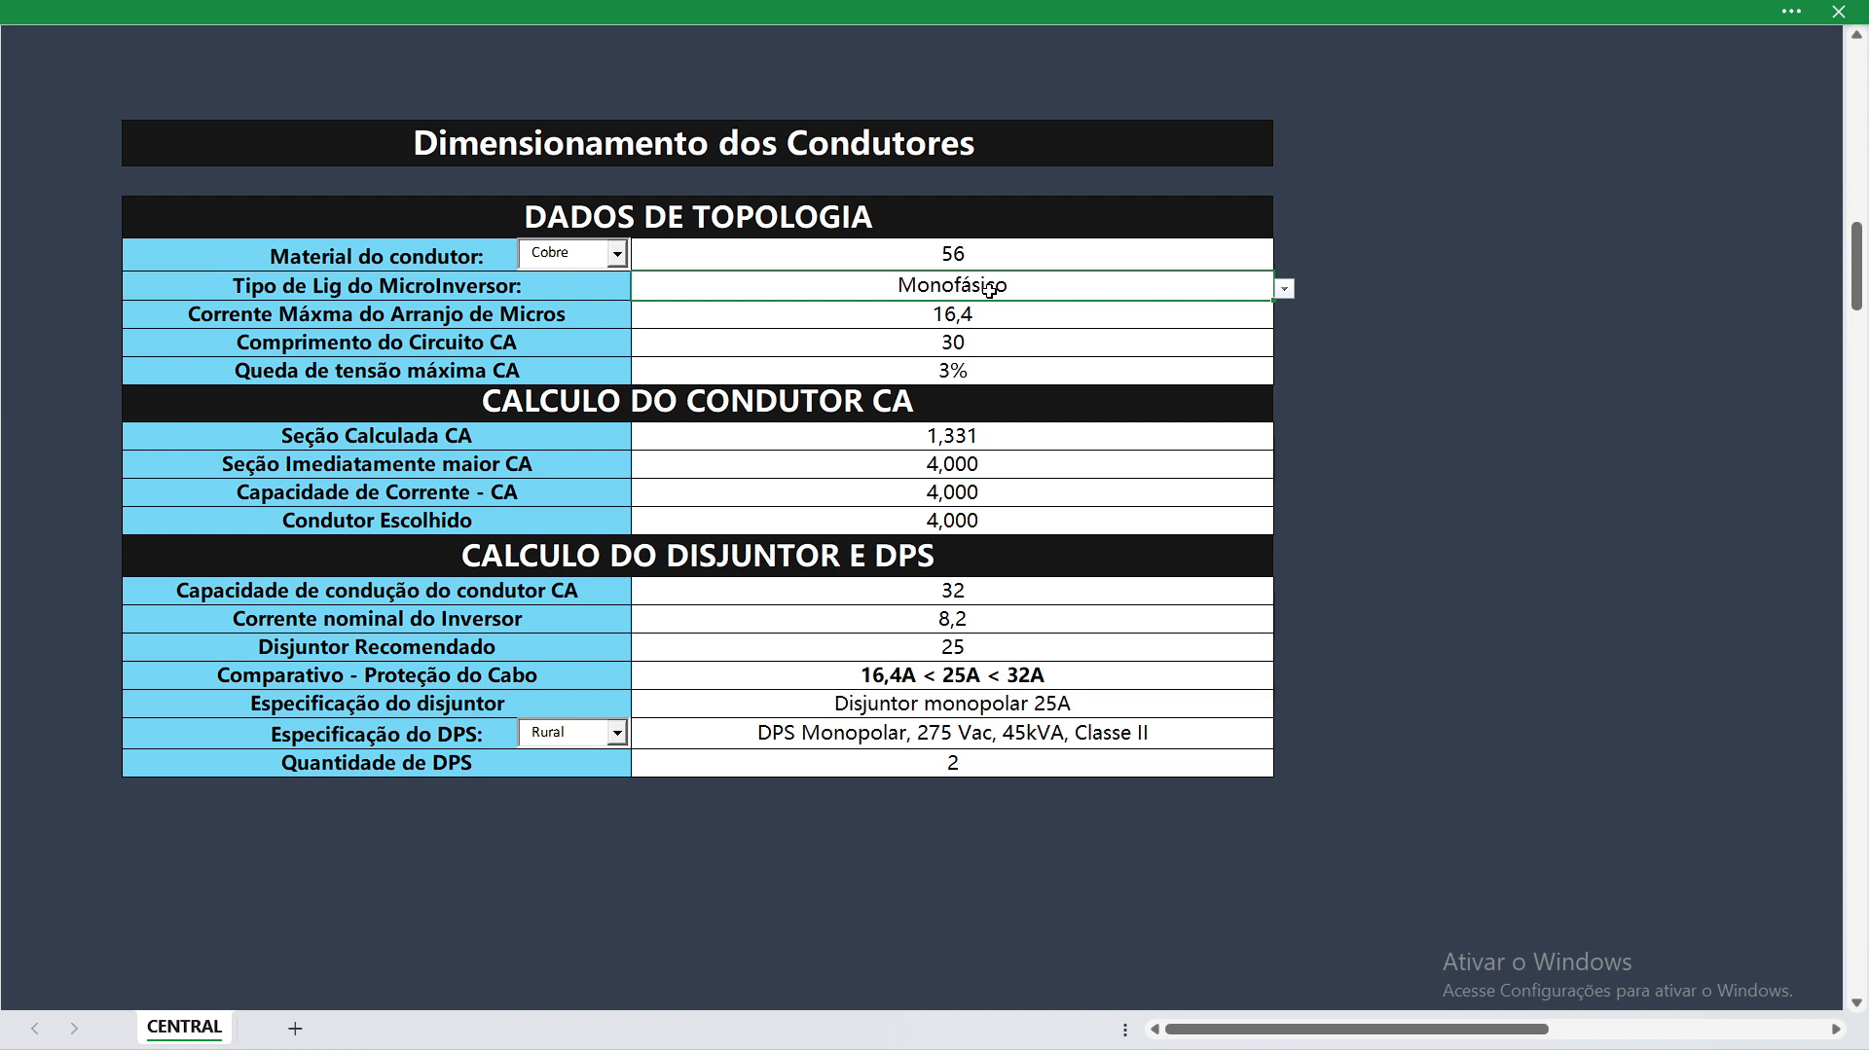
left_click(1280, 284)
left_click(1121, 290)
left_click(1284, 288)
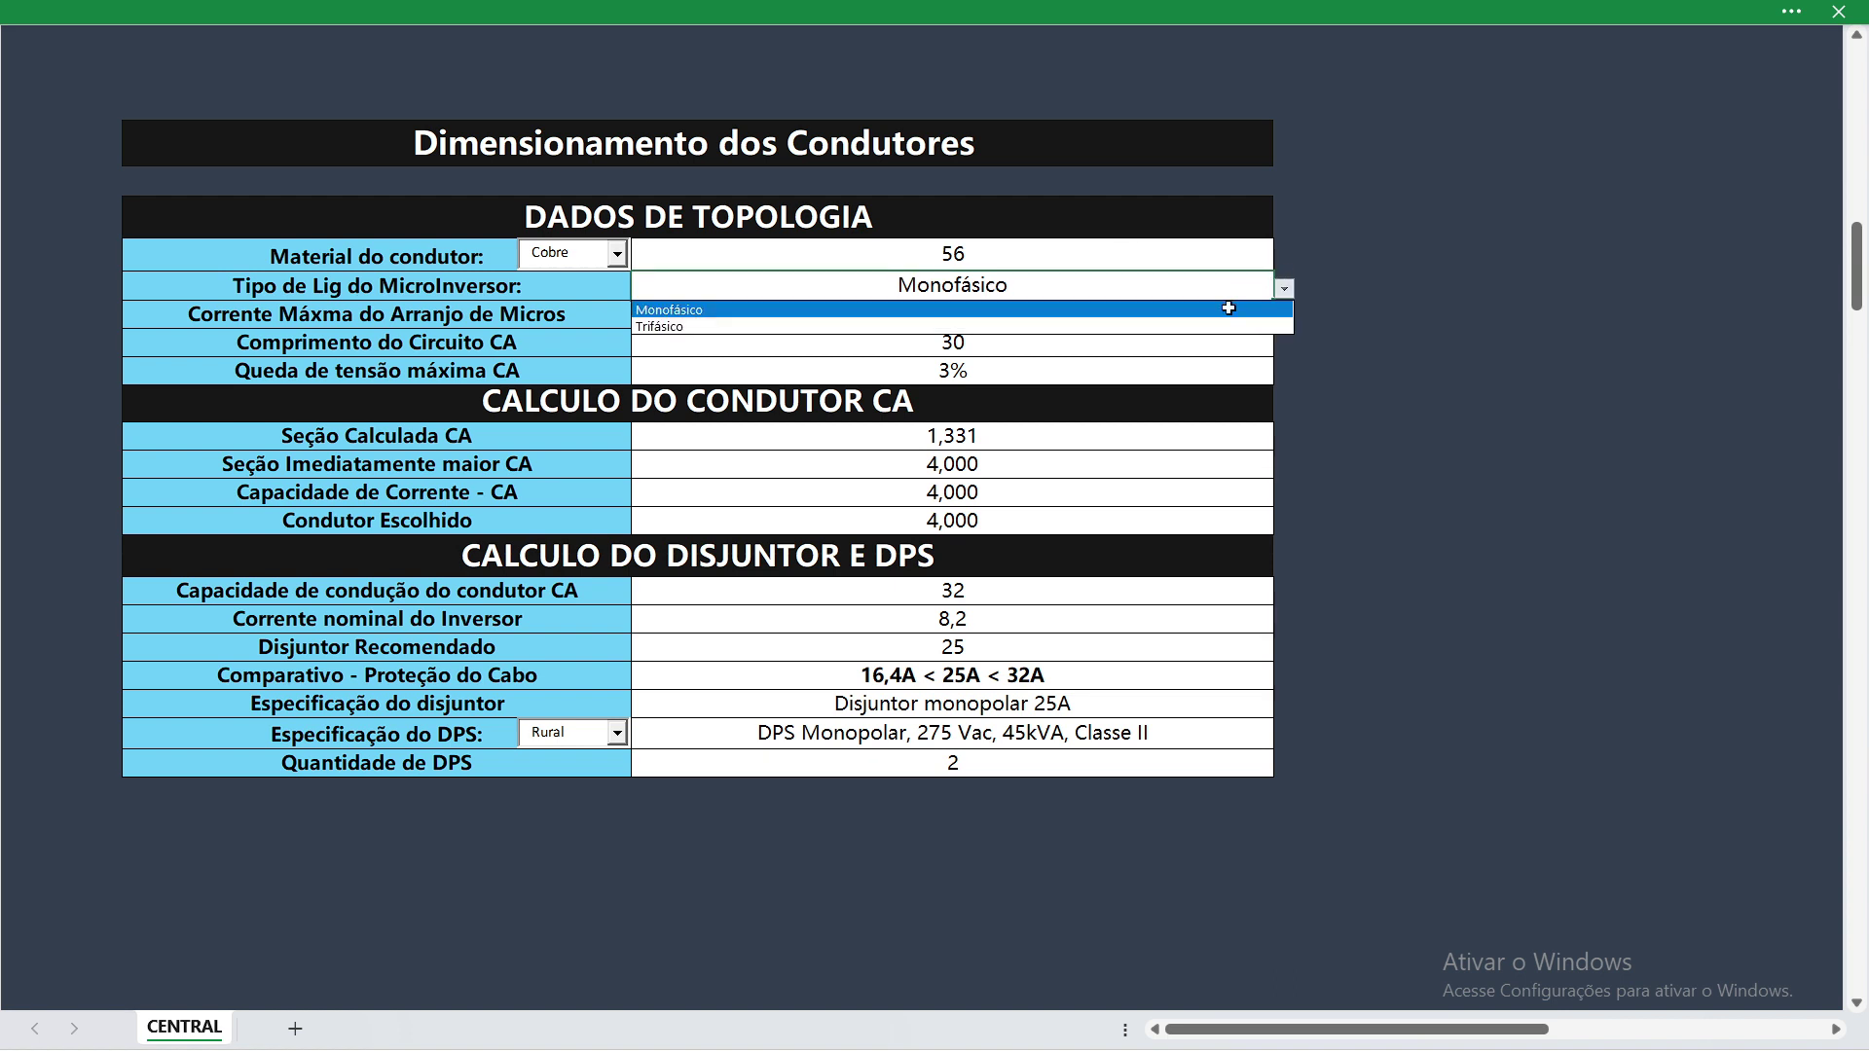
left_click(890, 327)
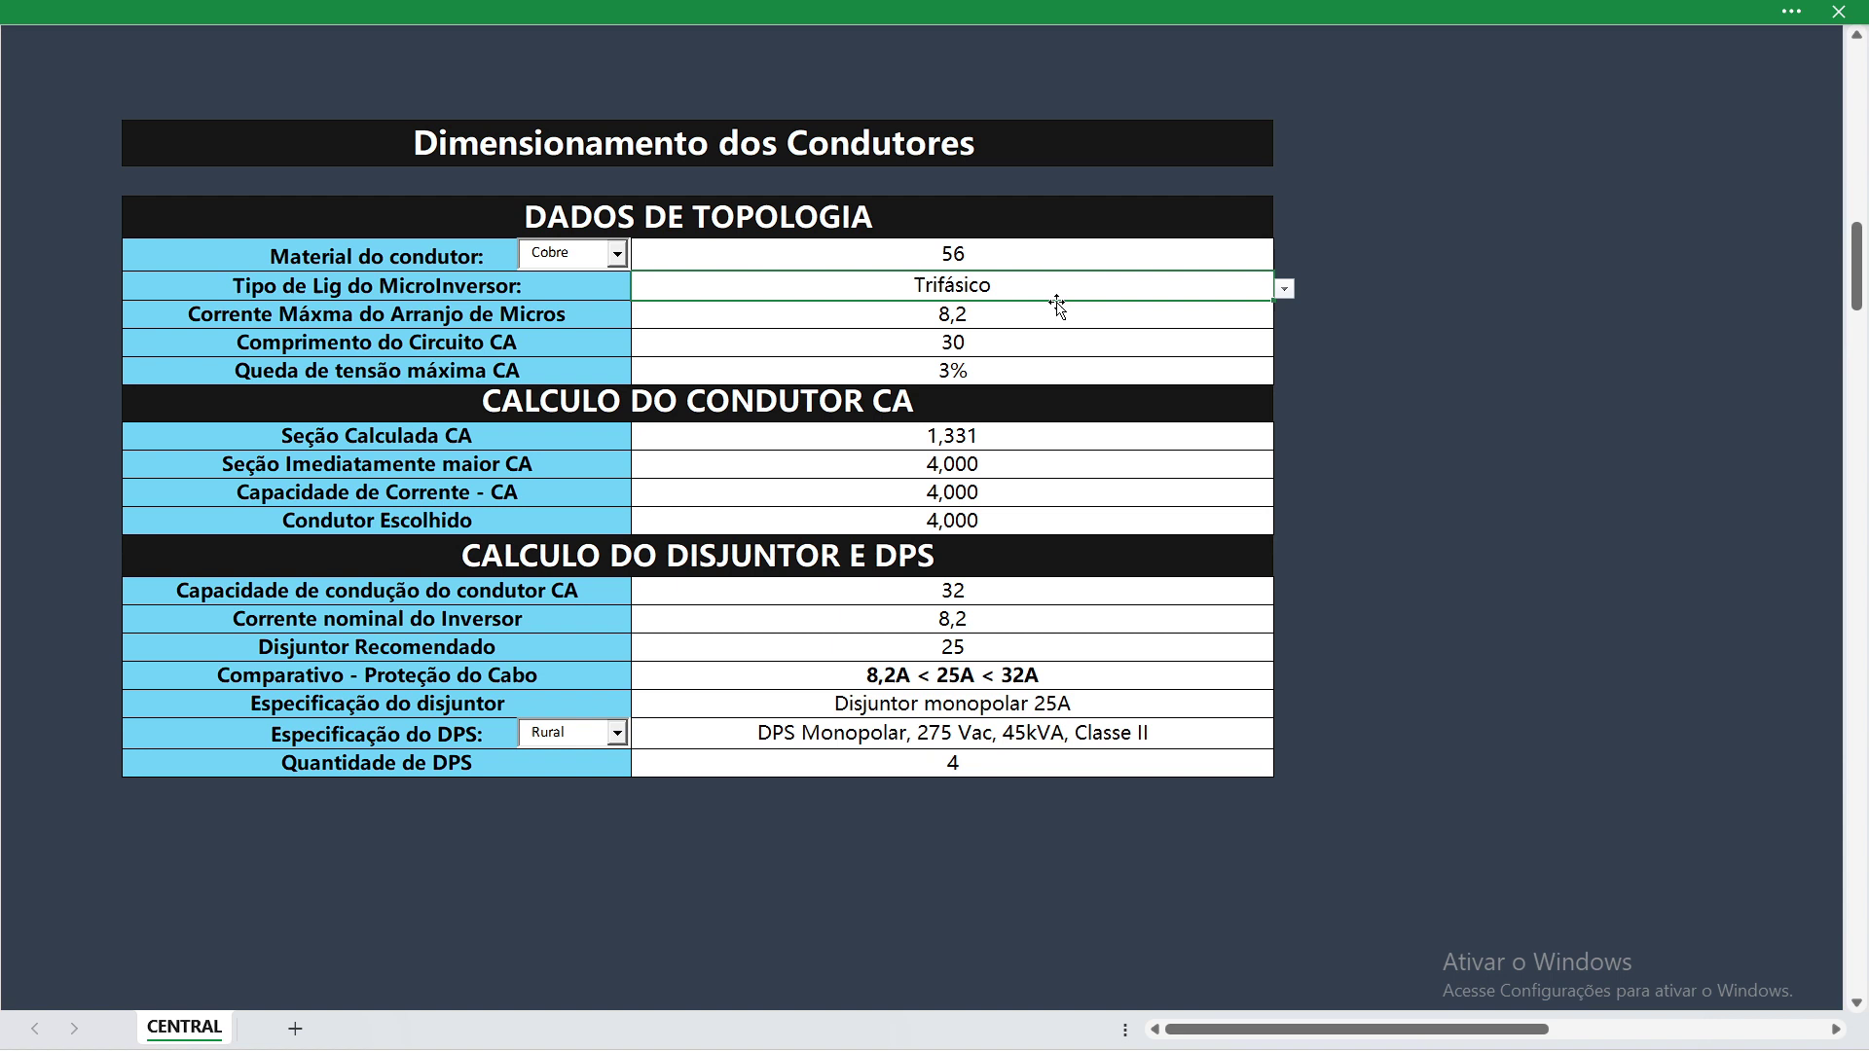
left_click(1284, 288)
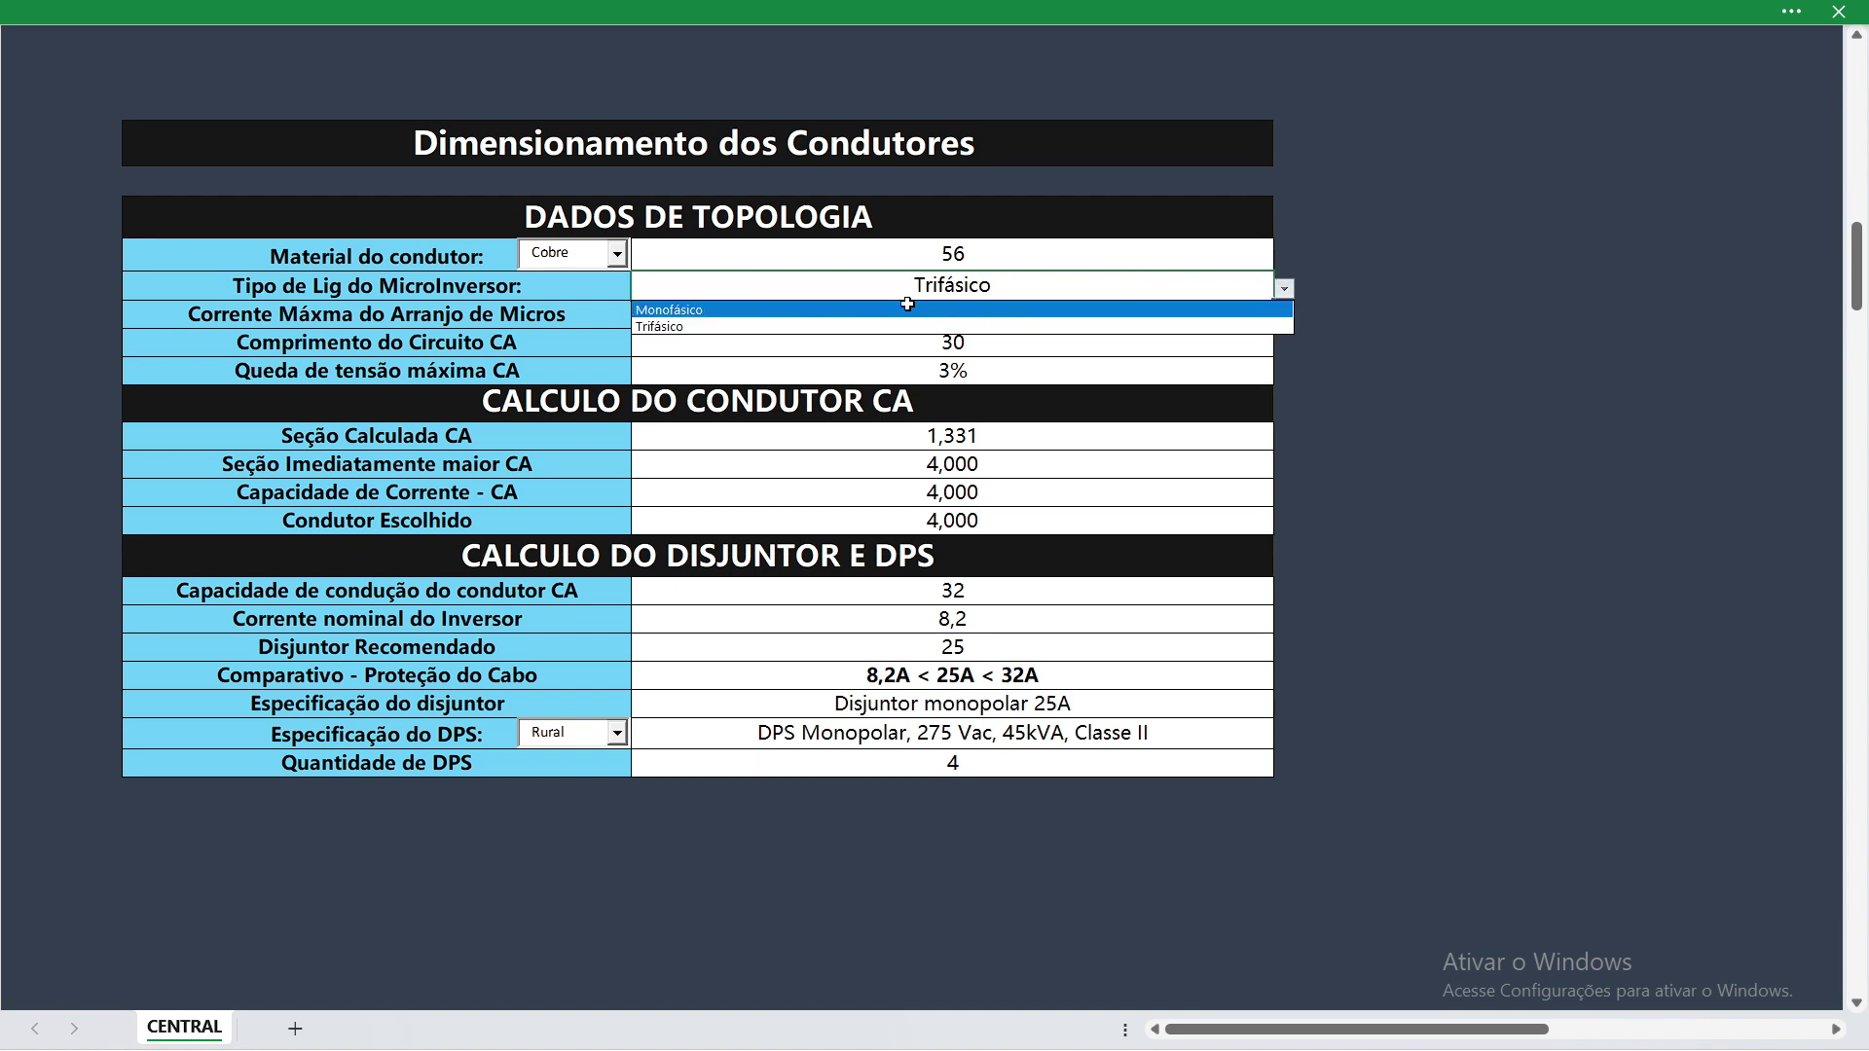
left_click(907, 304)
left_click(1284, 288)
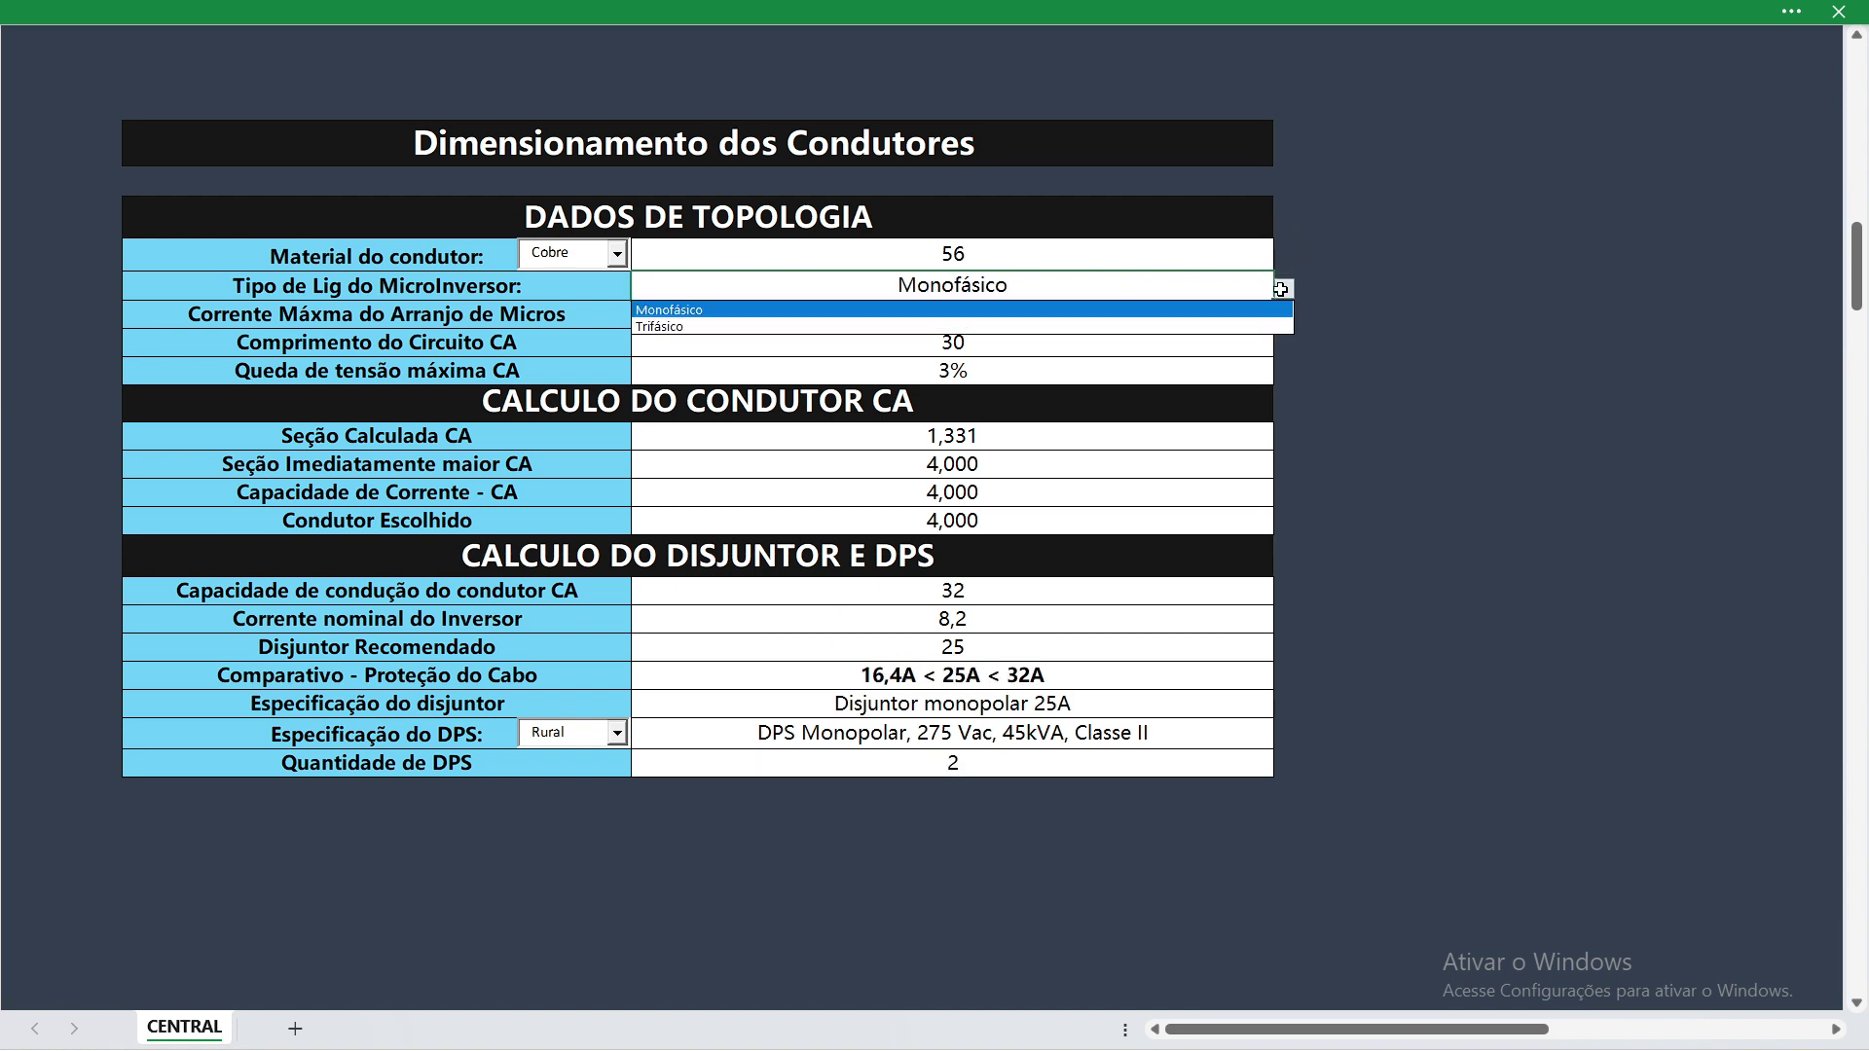
left_click(826, 327)
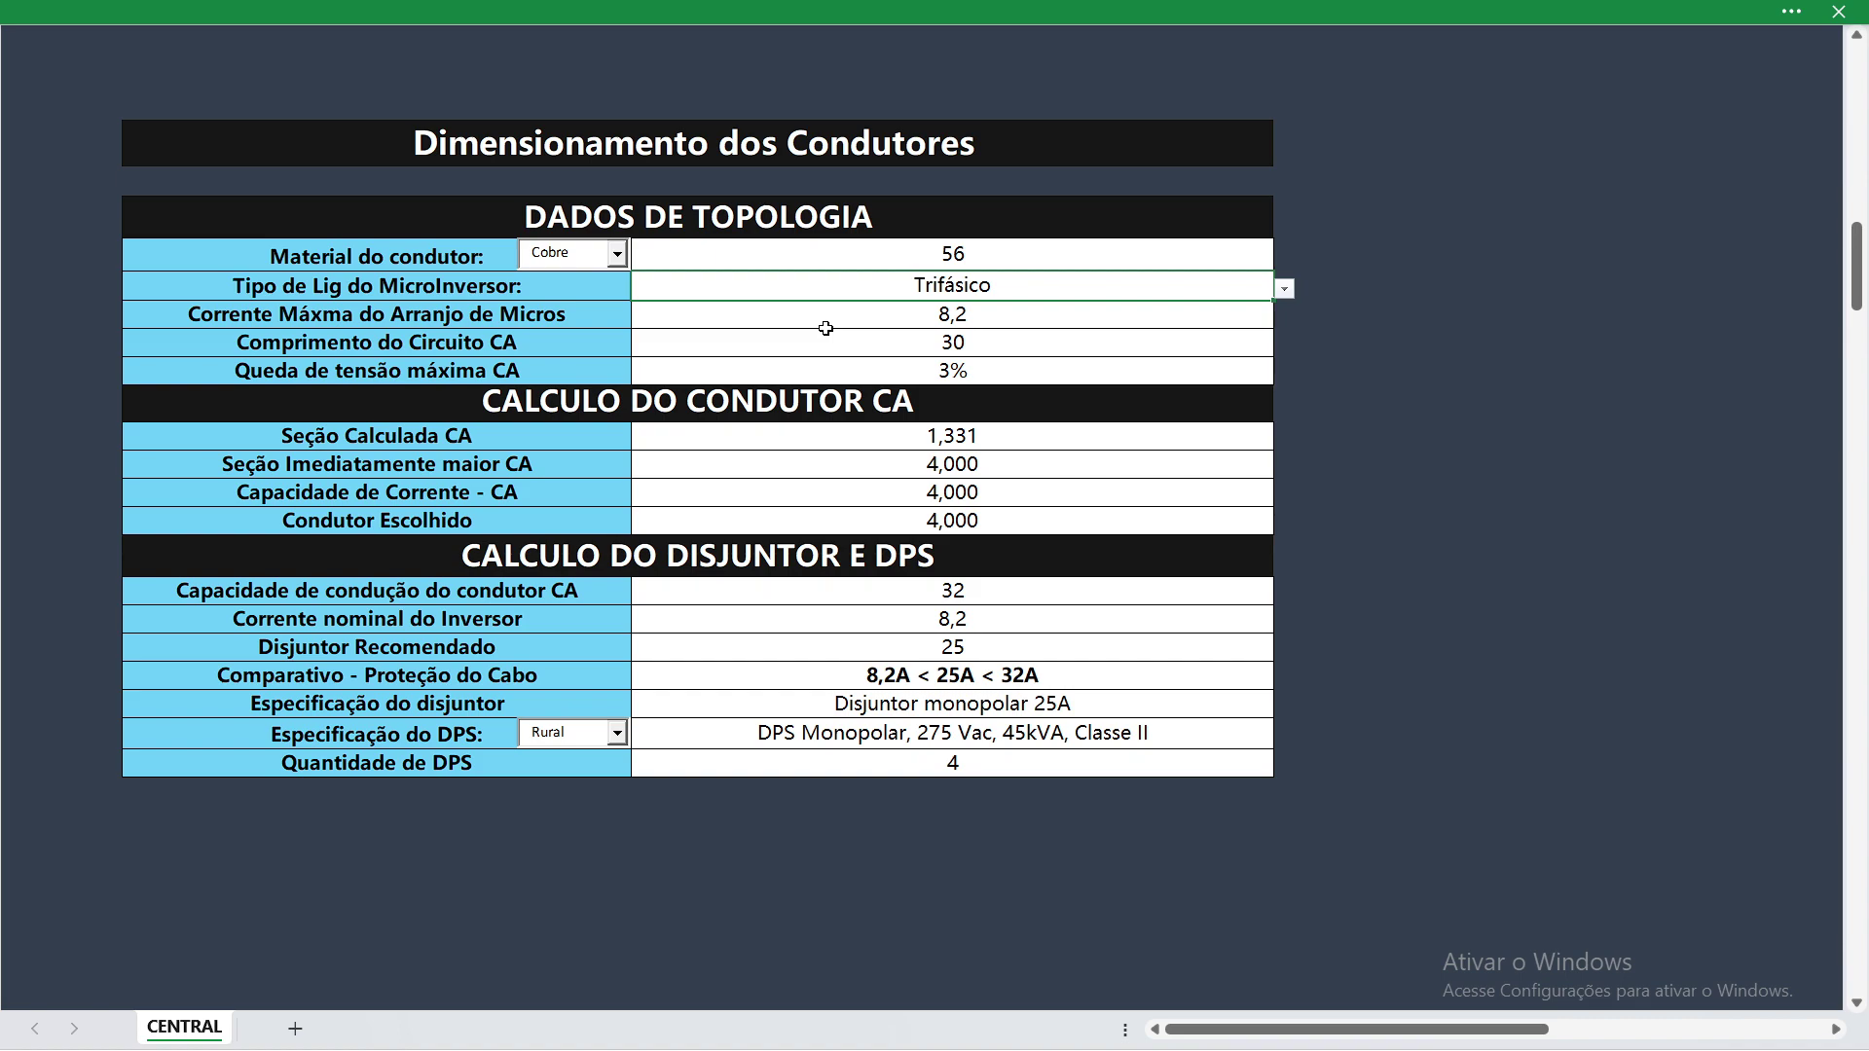
Step: Change the project's equipment type to Inversor in the project settings at the head of the sheet
scroll(825, 328, "up", 20)
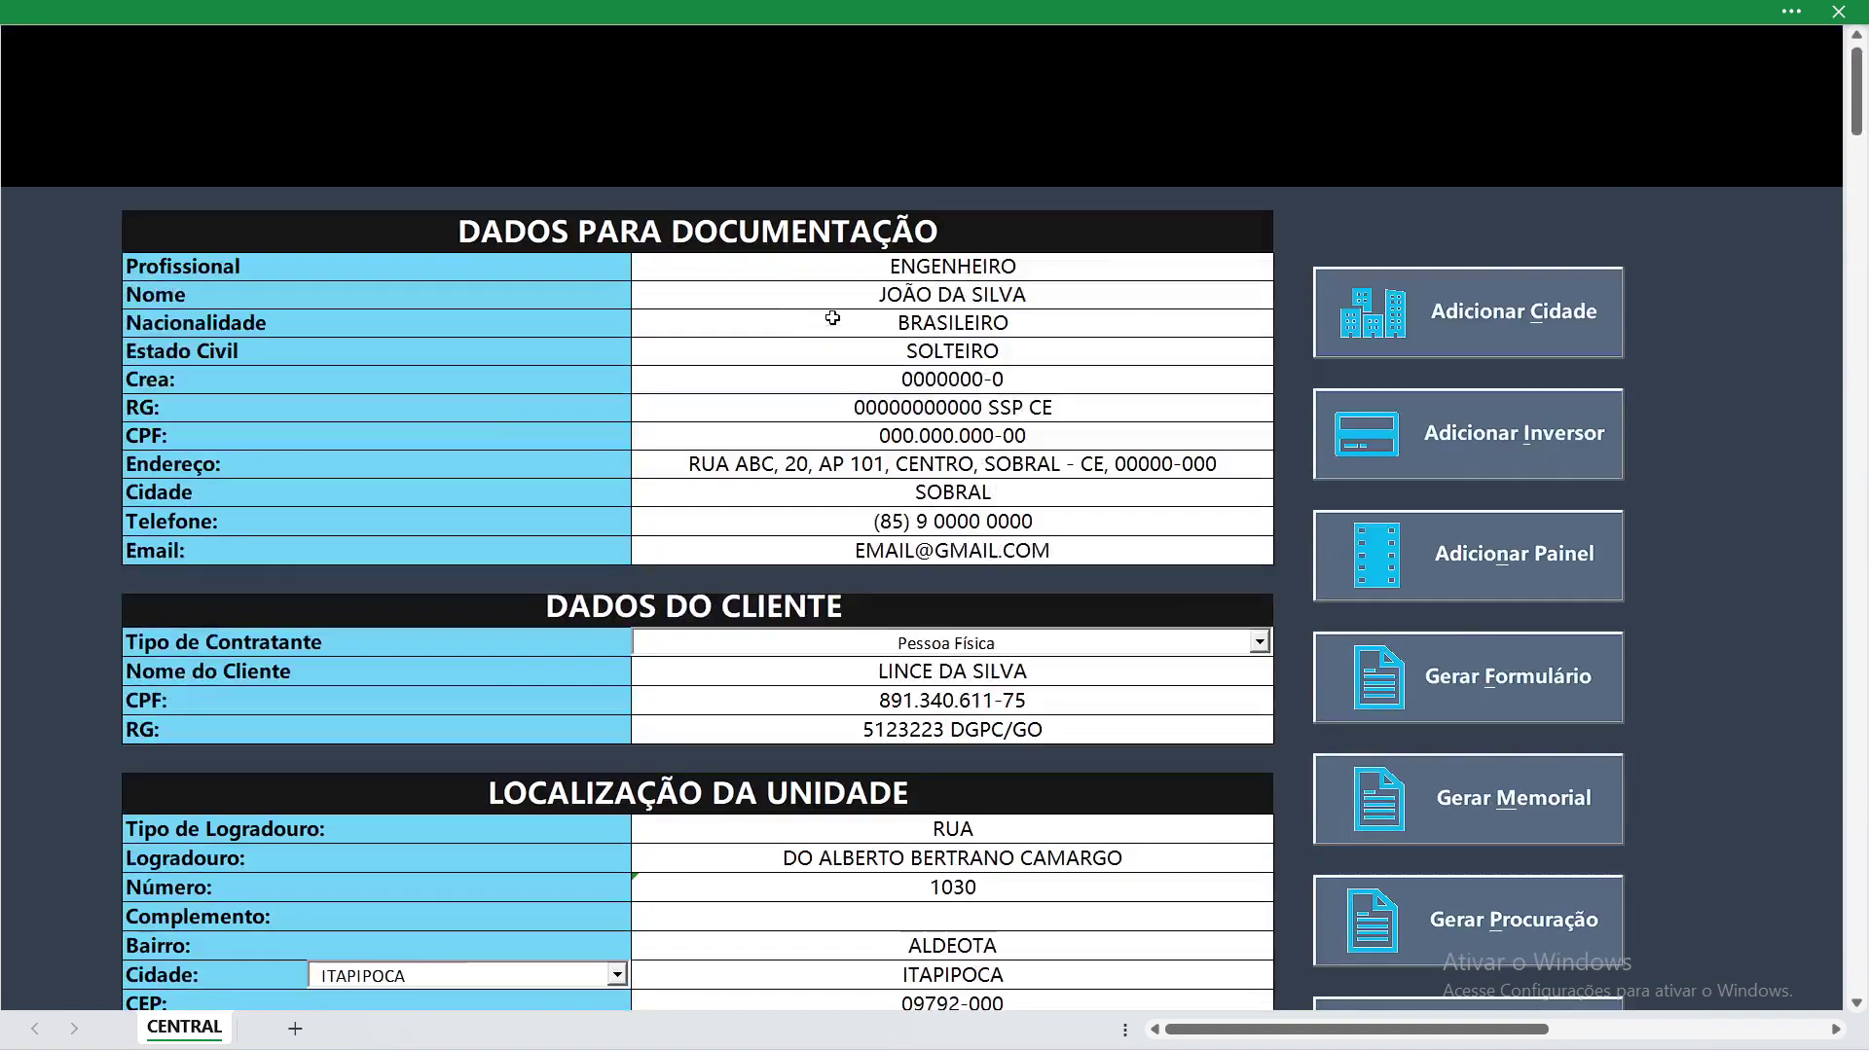
left_click(652, 70)
left_click(584, 131)
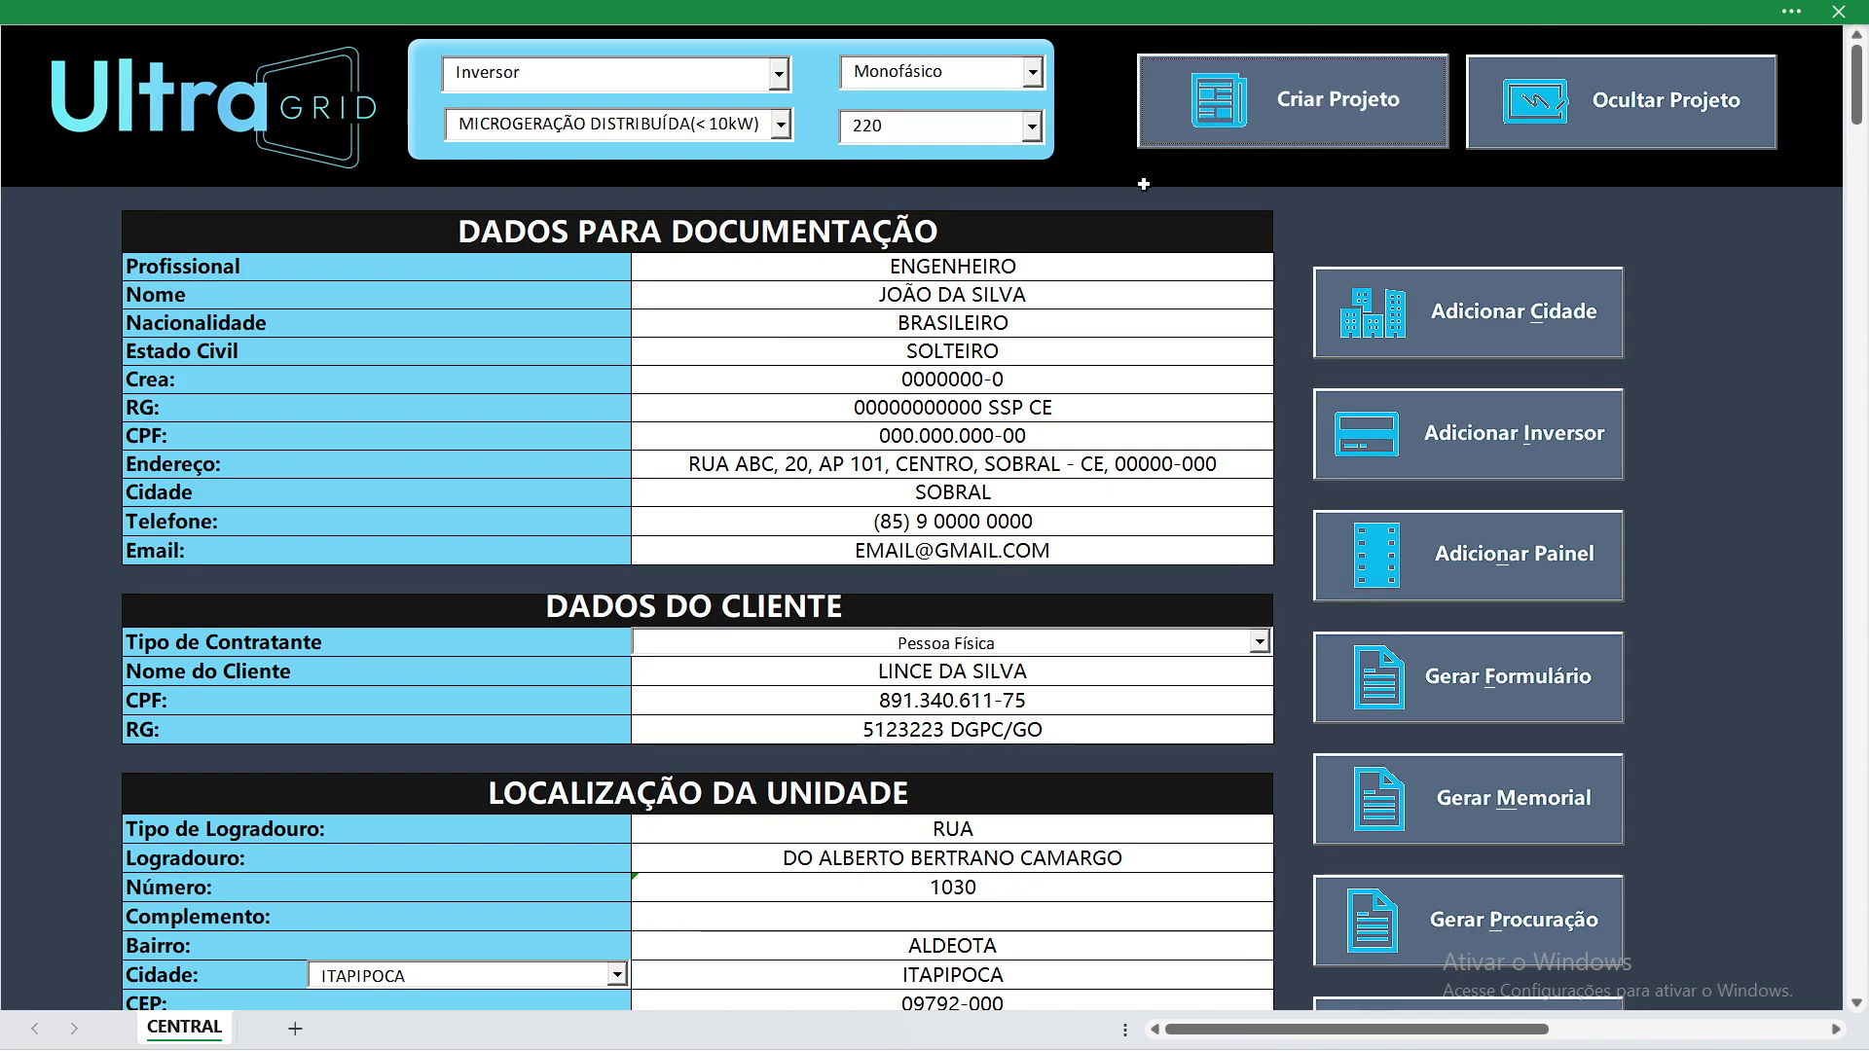
Step: Examine the string range and the Organização das Strings table, and show the note on filling in MPPT and string numbers
scroll(1129, 214, "down", 13)
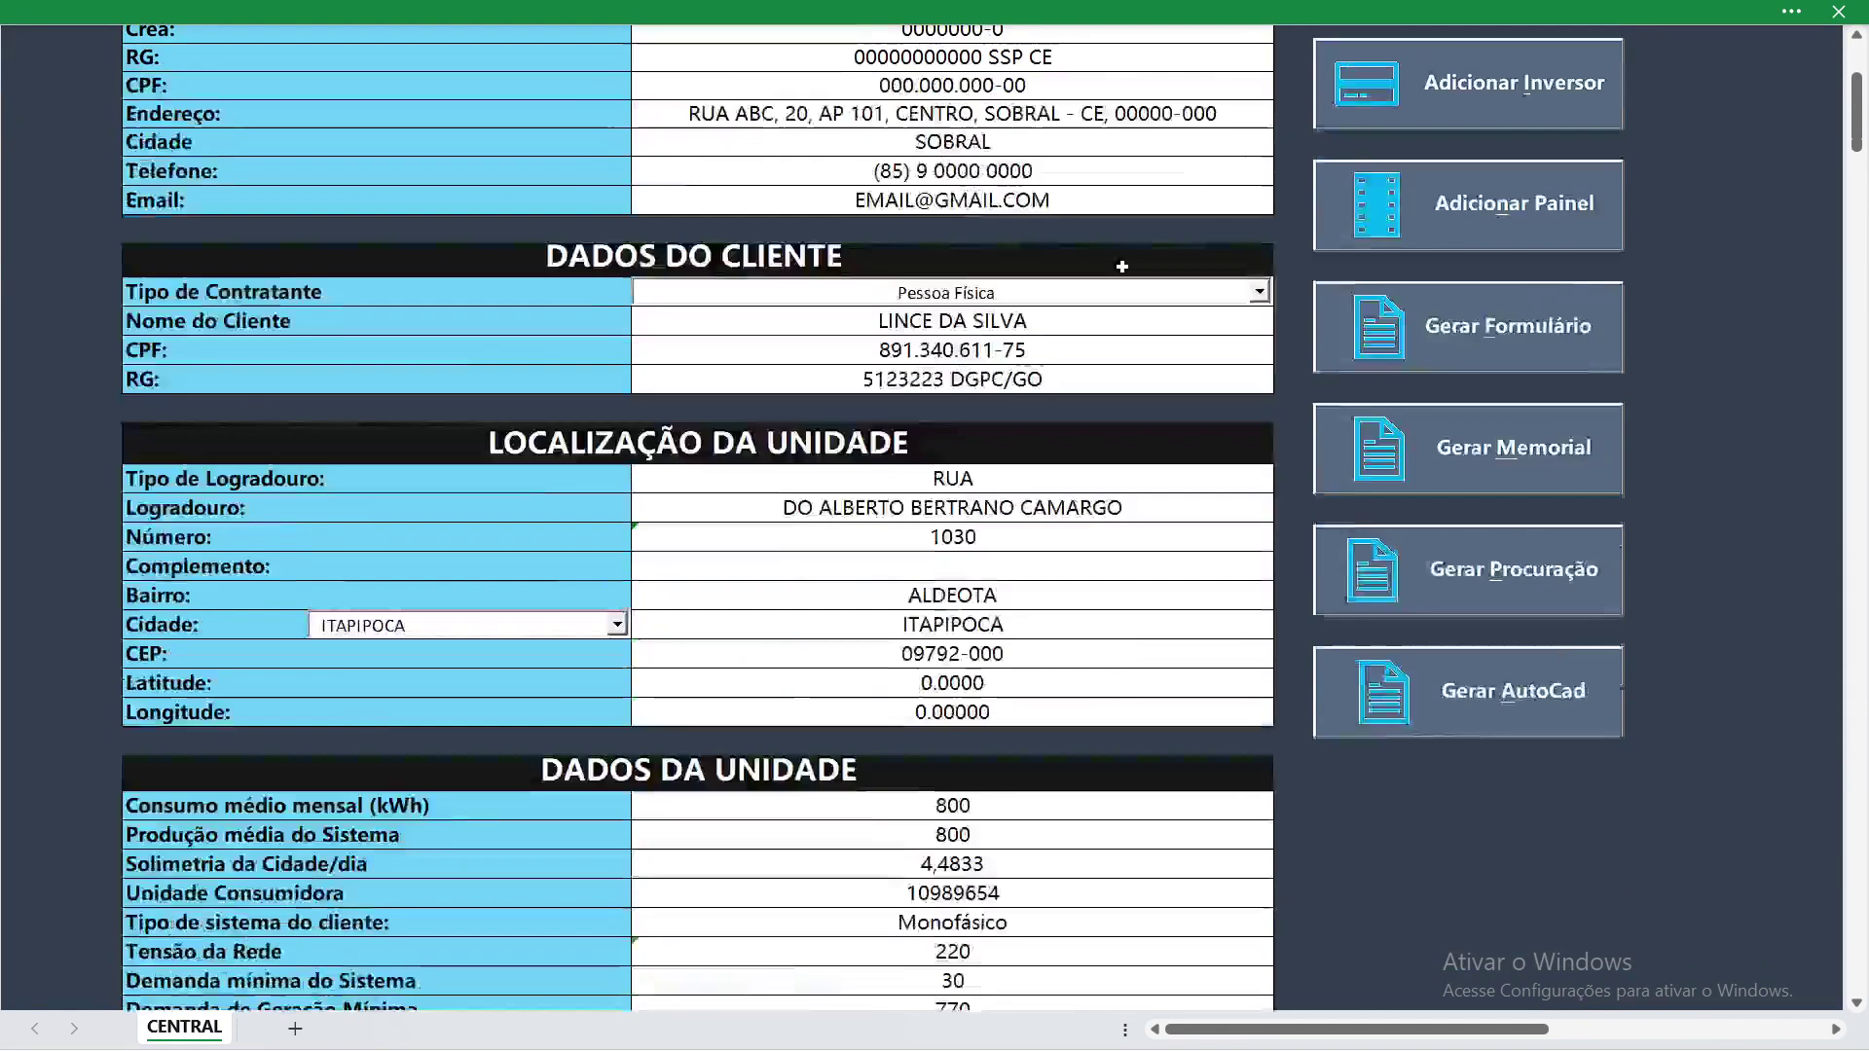
scroll(1098, 240, "down", 11)
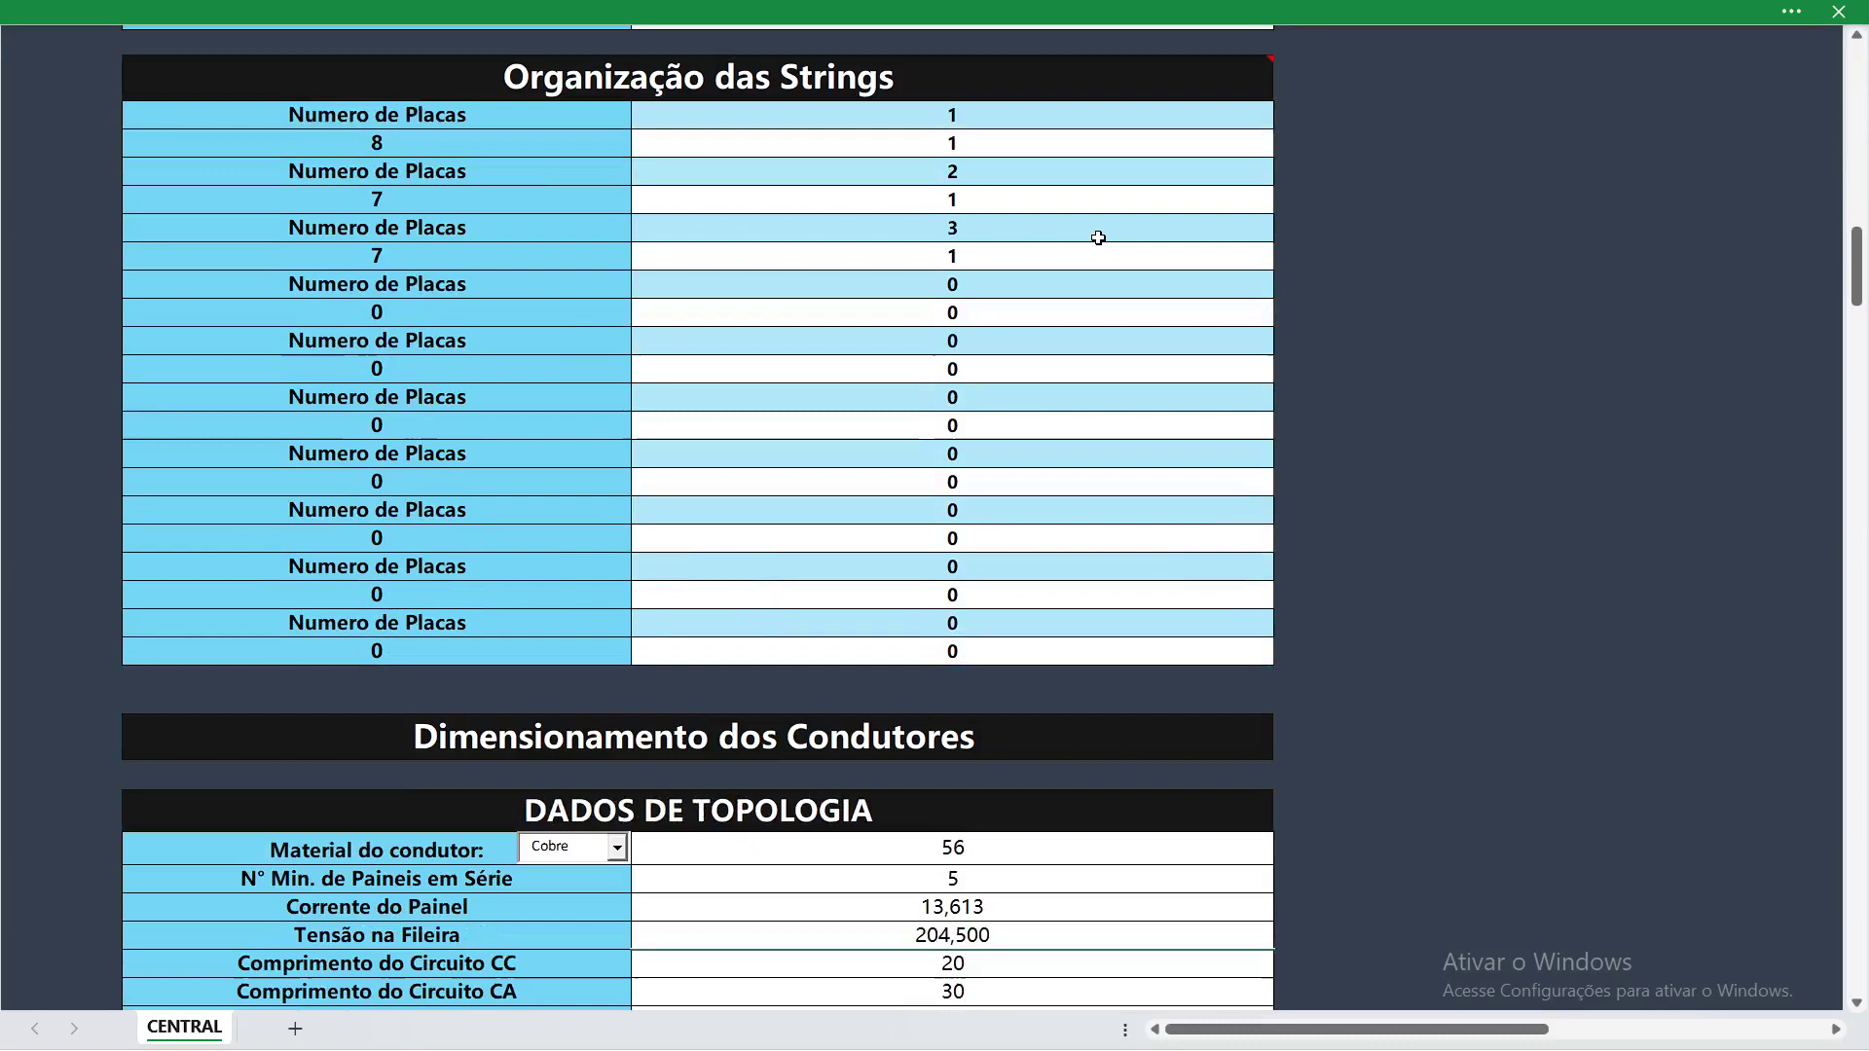
scroll(1098, 239, "up", 3)
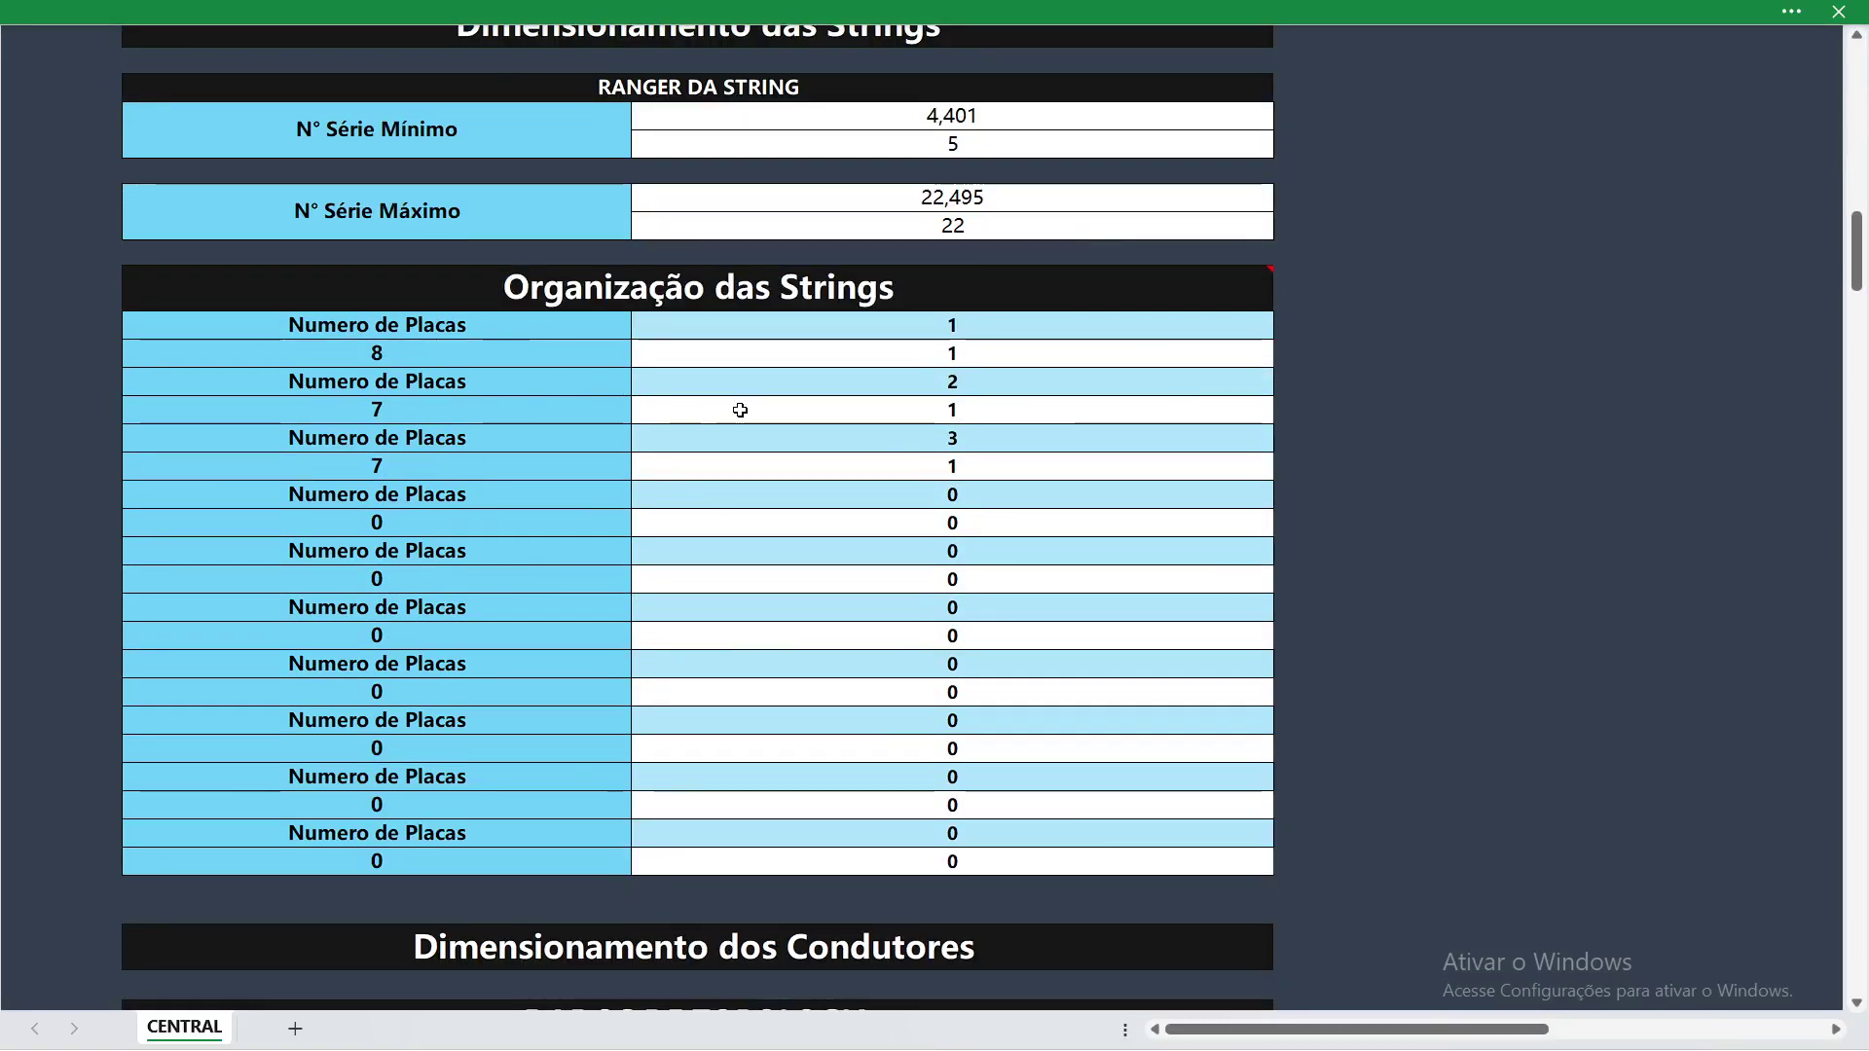
scroll(740, 410, "up", 1)
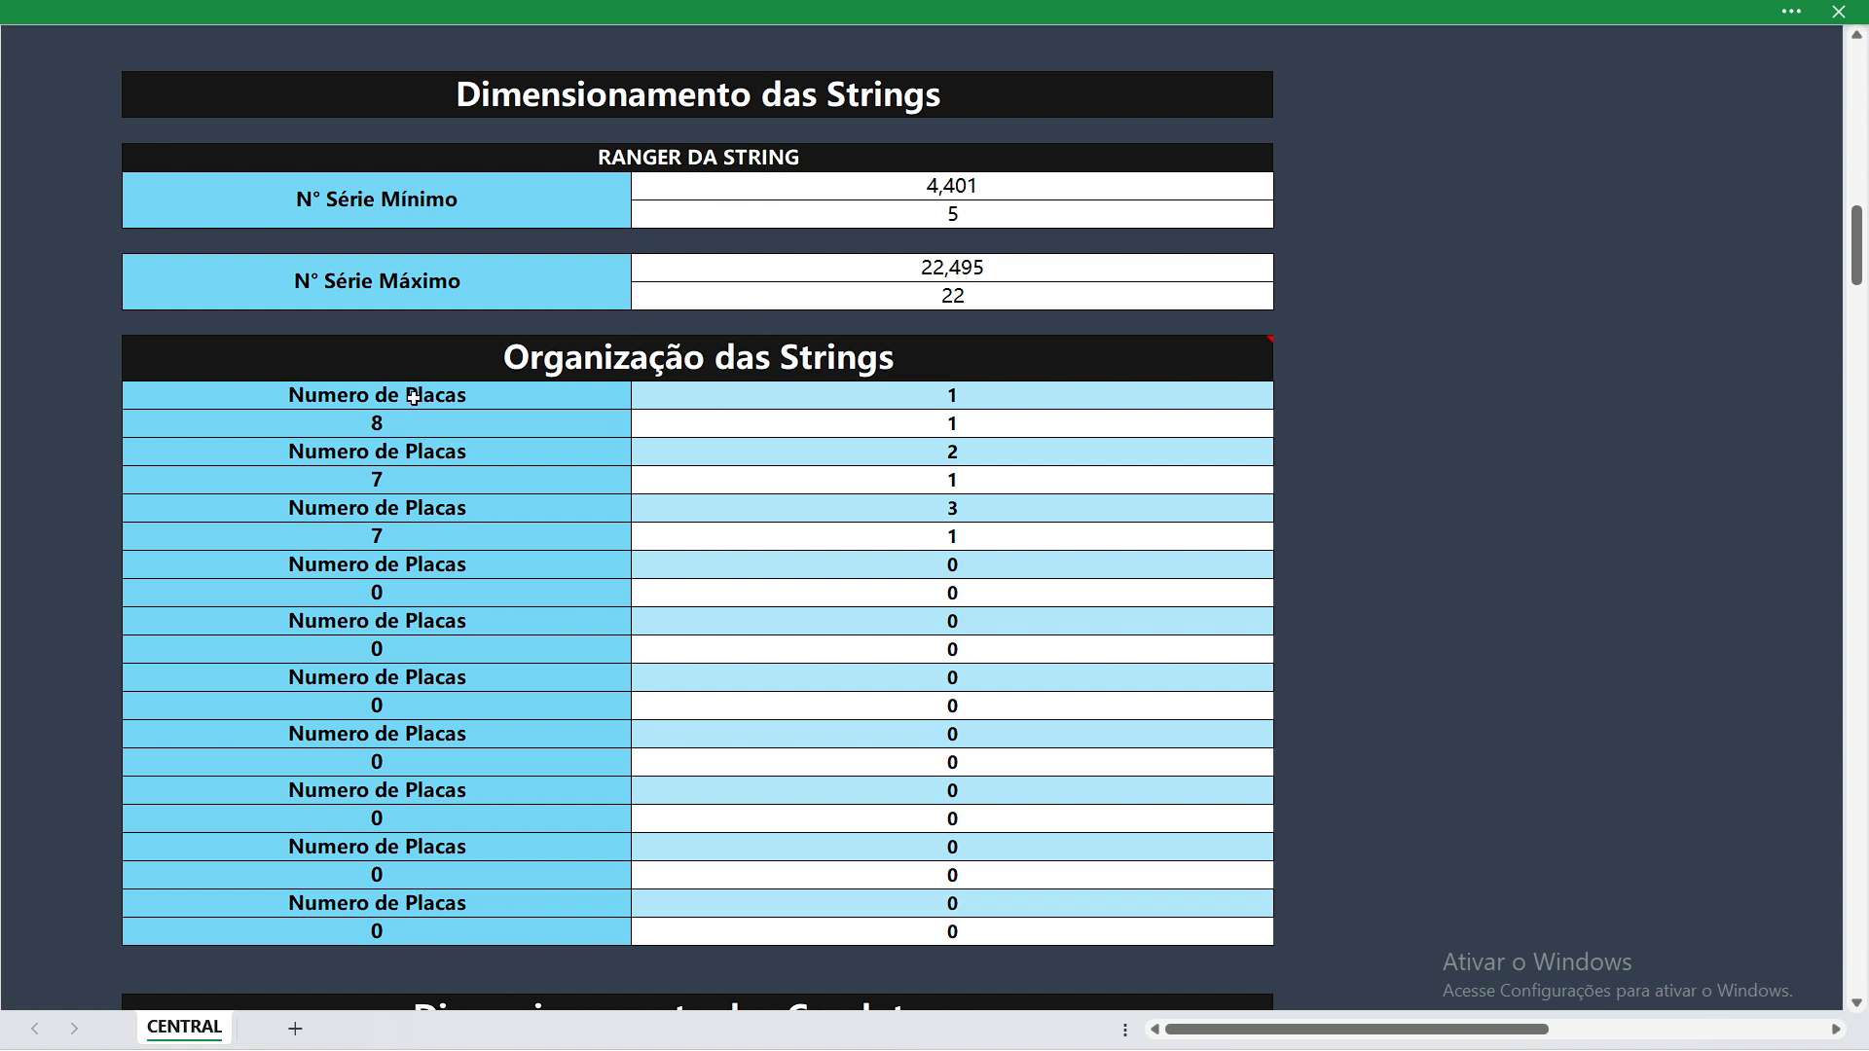
left_click(964, 374)
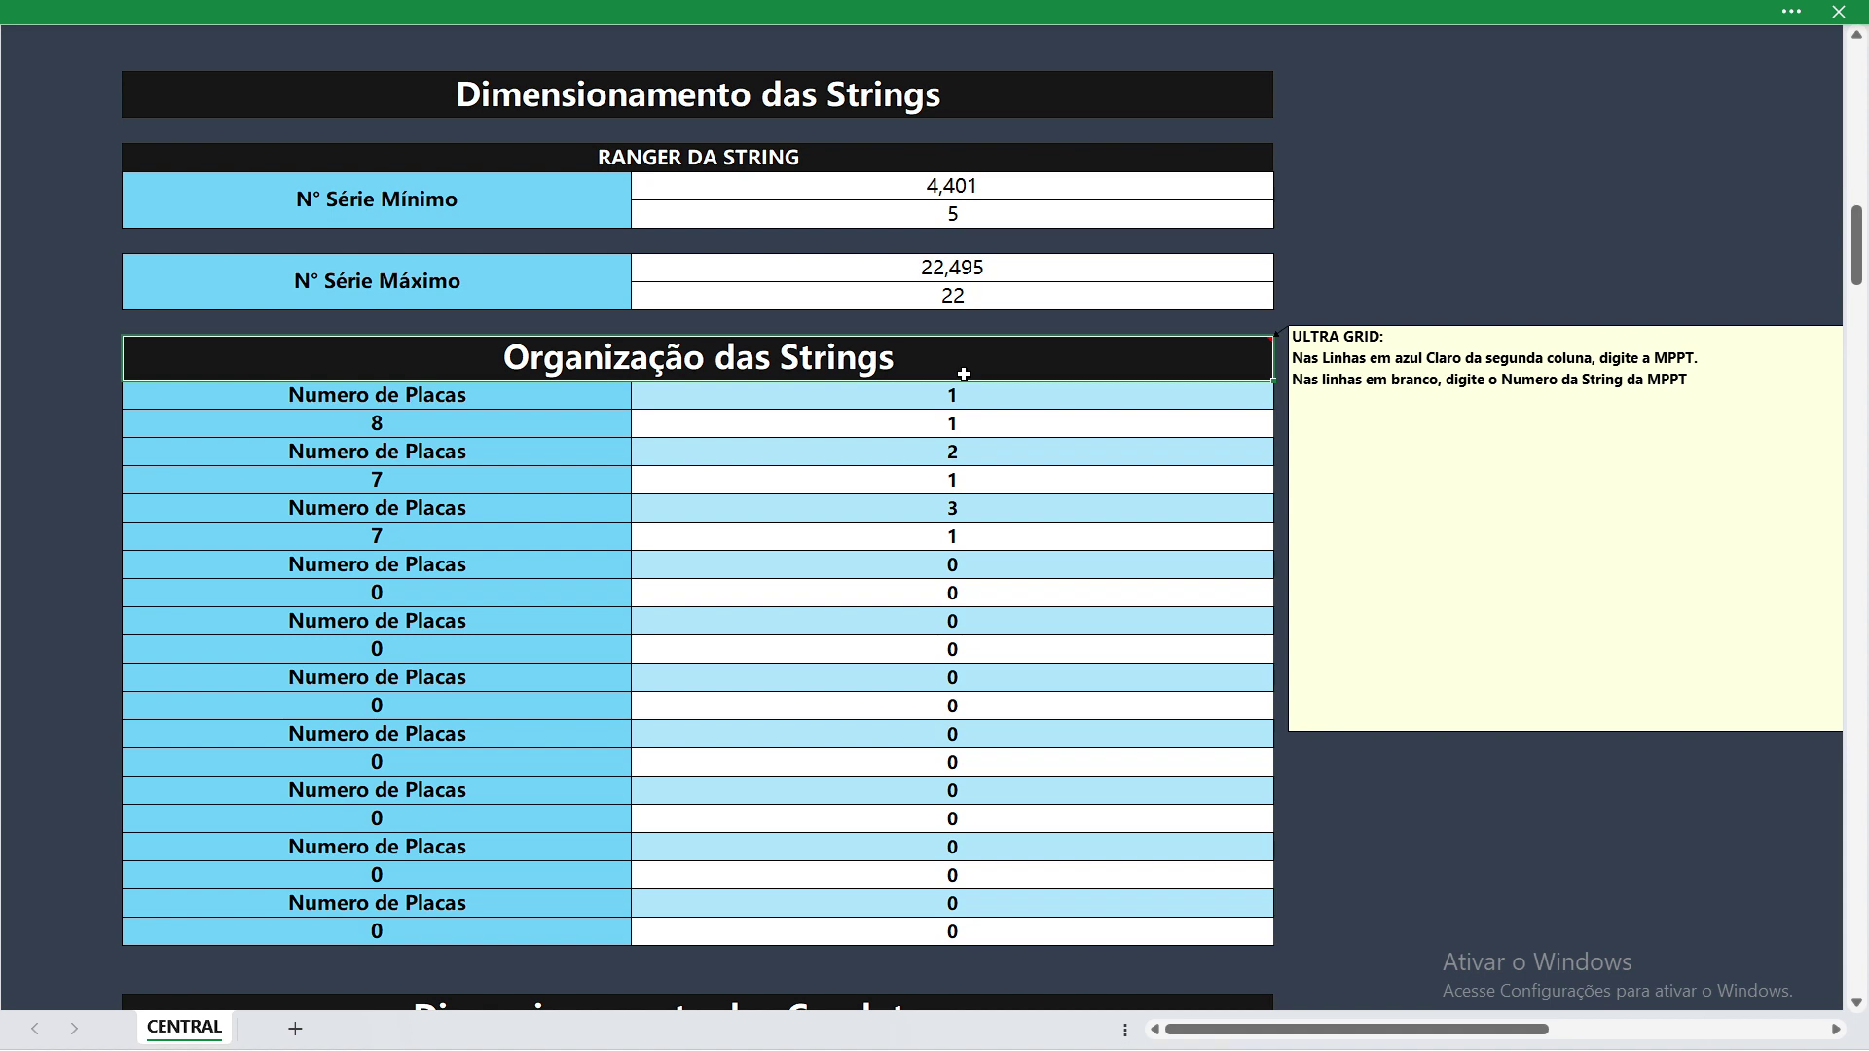
Step: Review the conductor and breaker sizing for the inverter, and set N° Min. de Paineis em Série to 6 in DADOS DE TOPOLOGIA
scroll(973, 409, "down", 7)
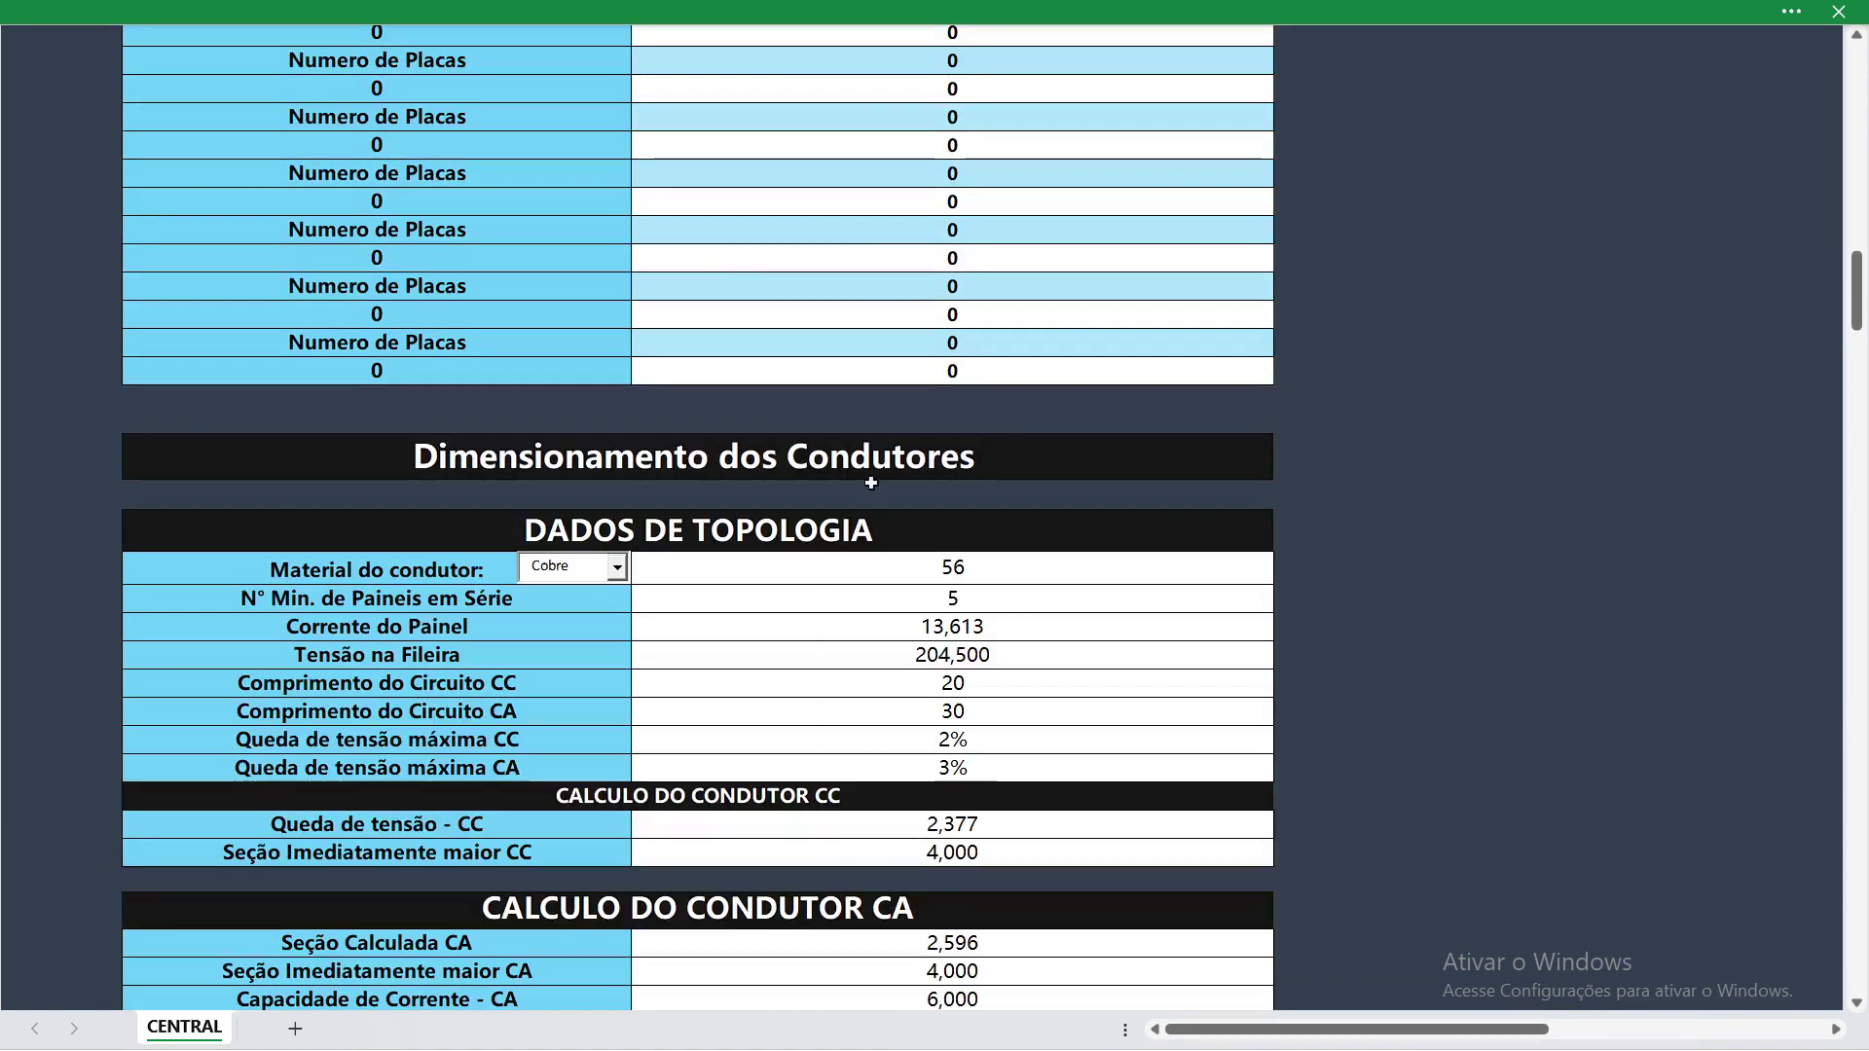
scroll(585, 309, "down", 3)
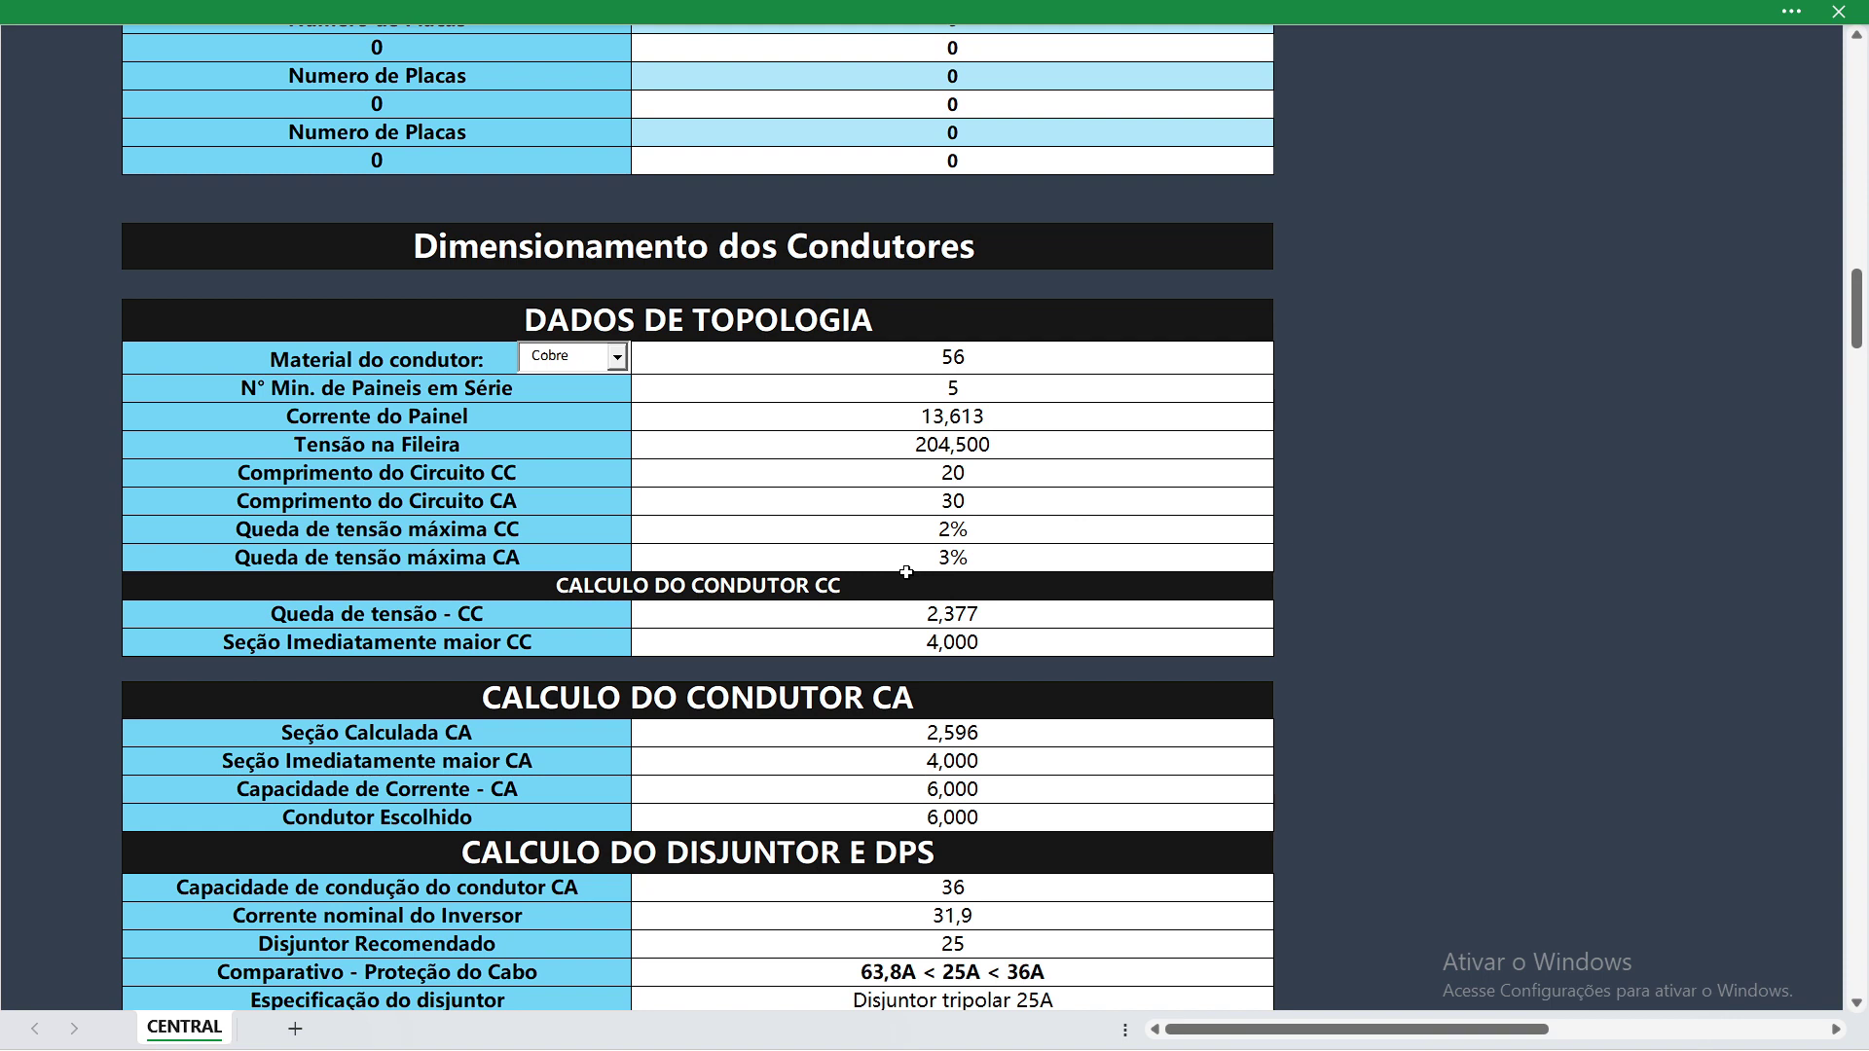
scroll(1013, 550, "down", 3)
scroll(1110, 542, "up", 2)
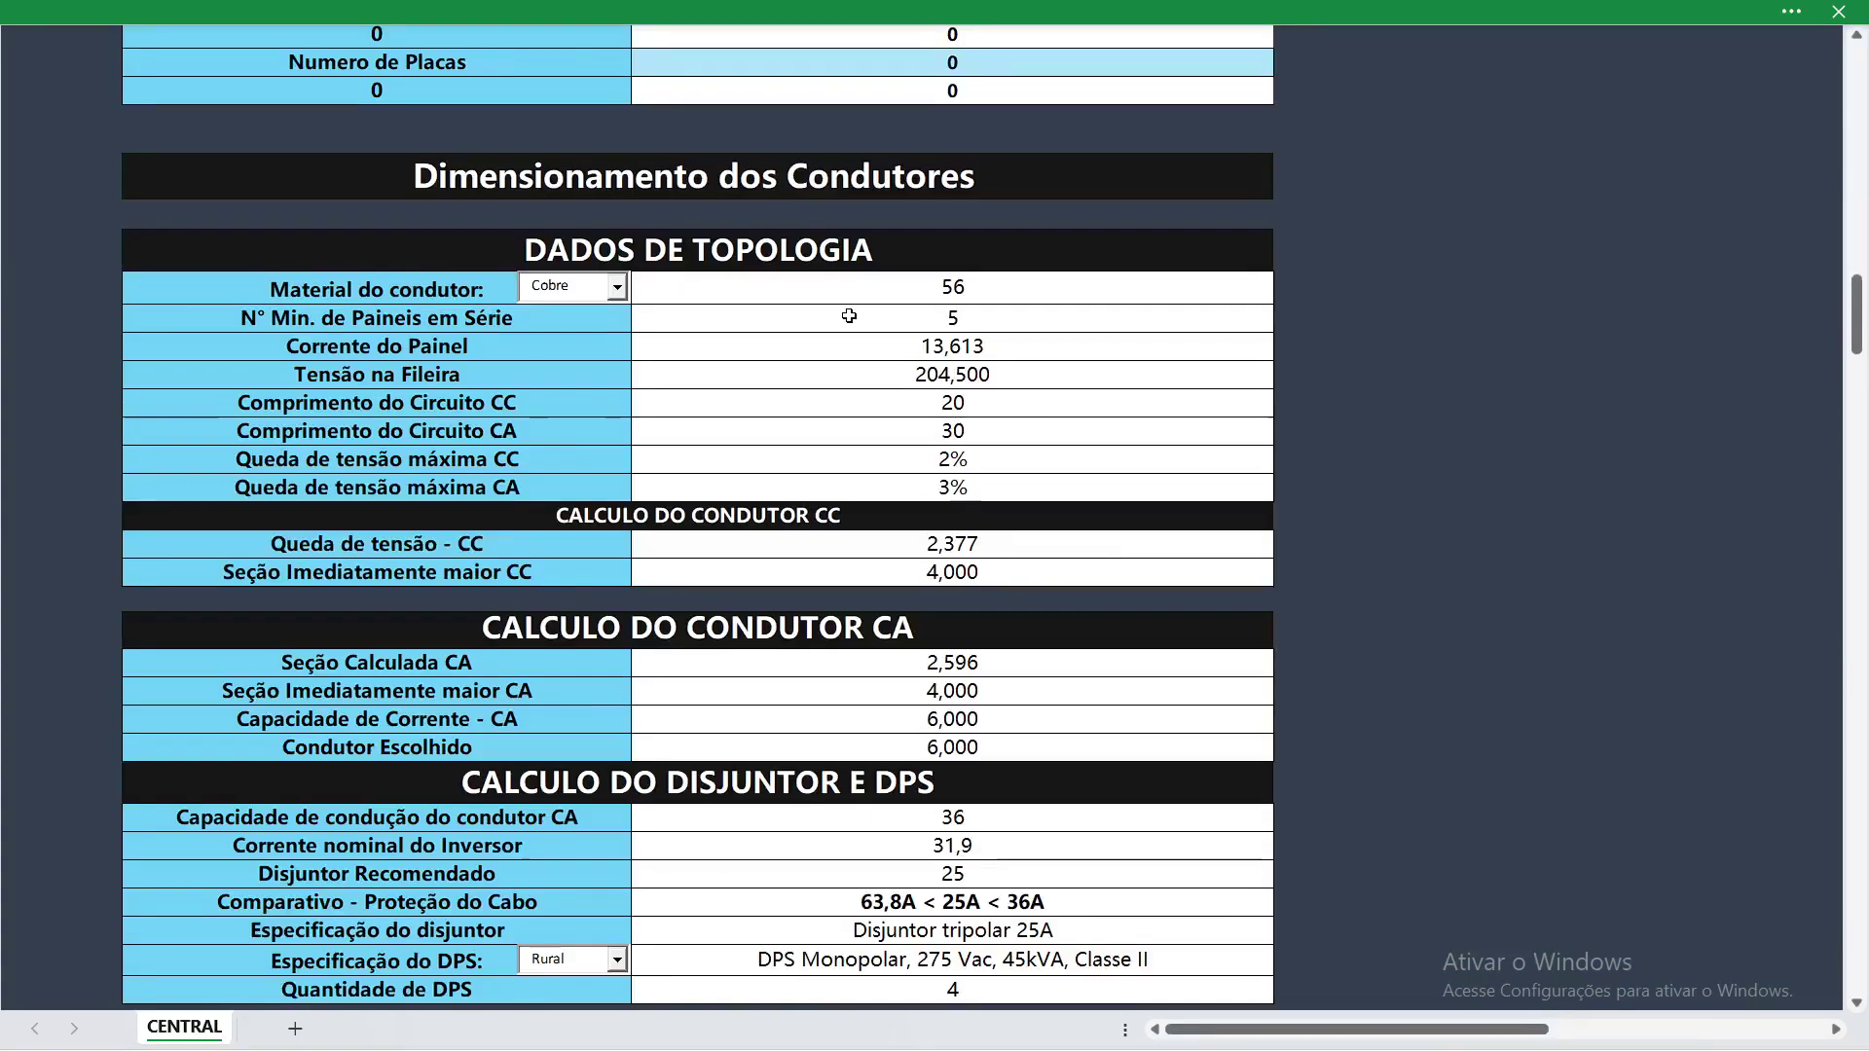
left_click(885, 321)
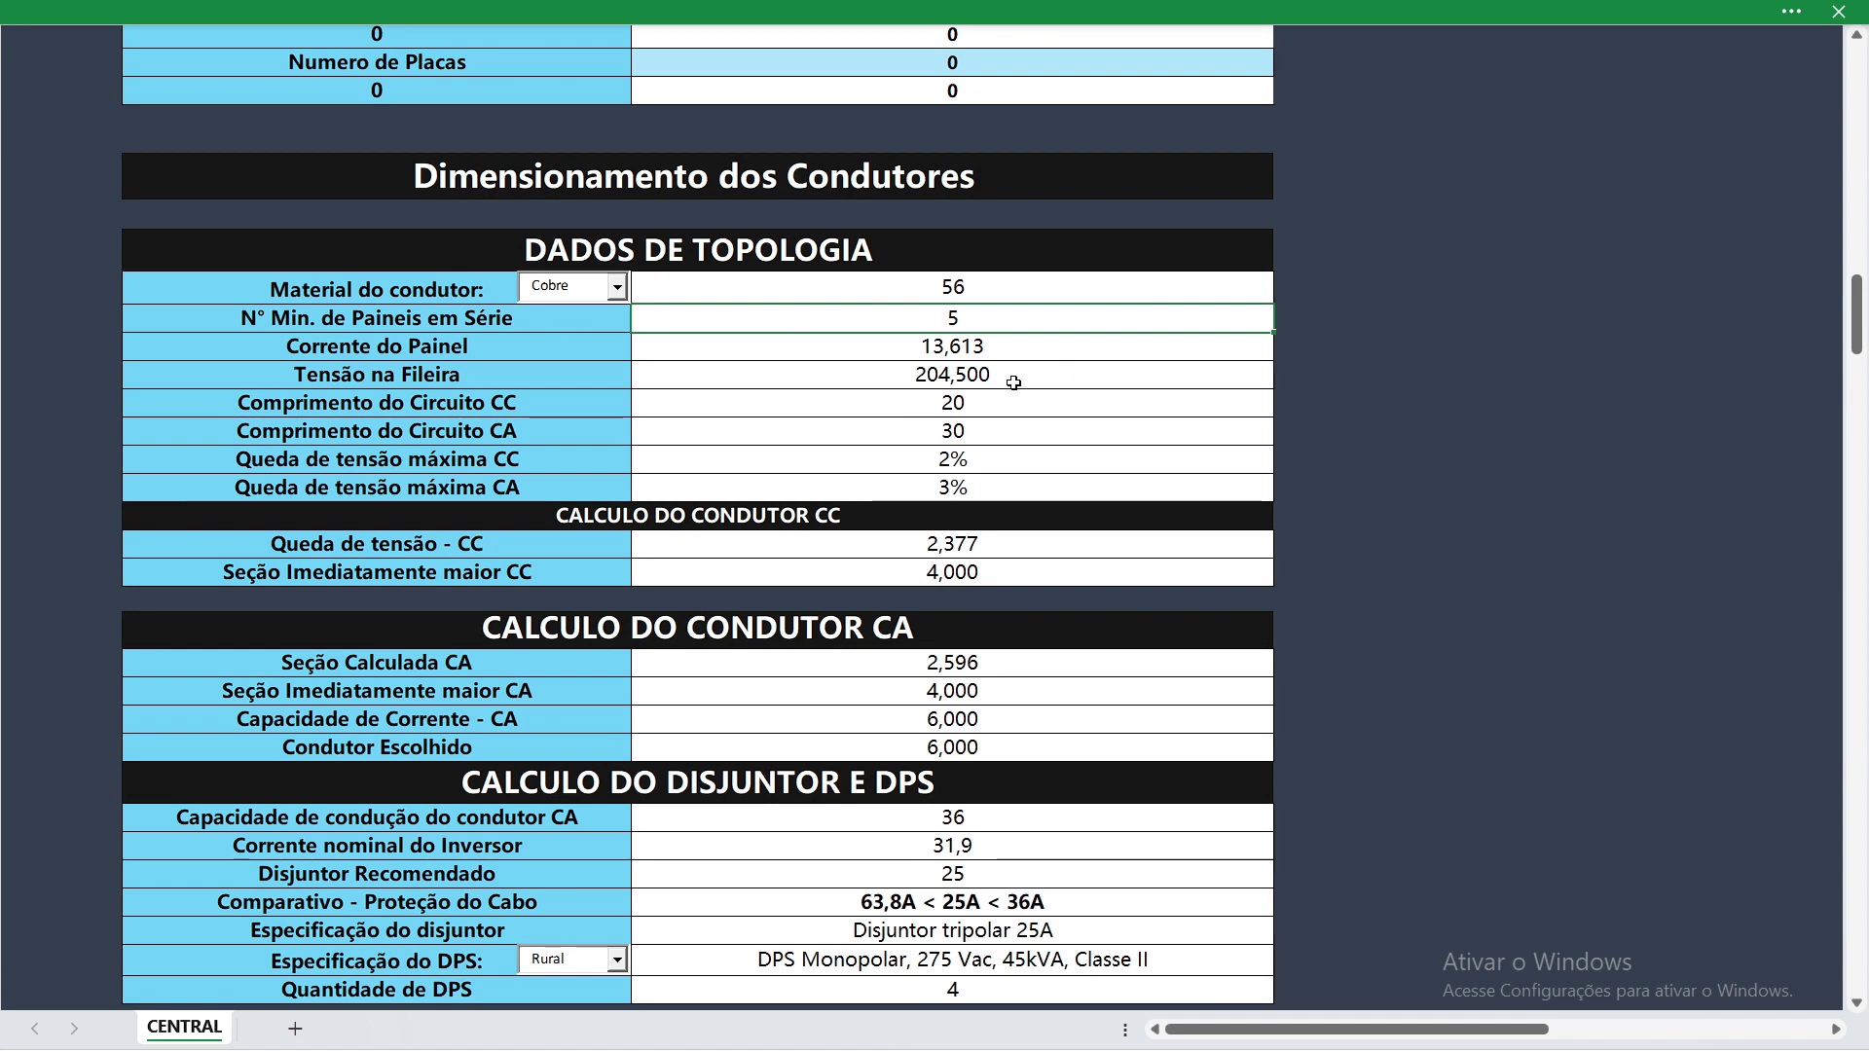
type("6")
key("Return")
Step: Set the connection type to Média Tensão and check the DADOS DO TRANSFORMADOR section
scroll(1621, 479, "up", 15)
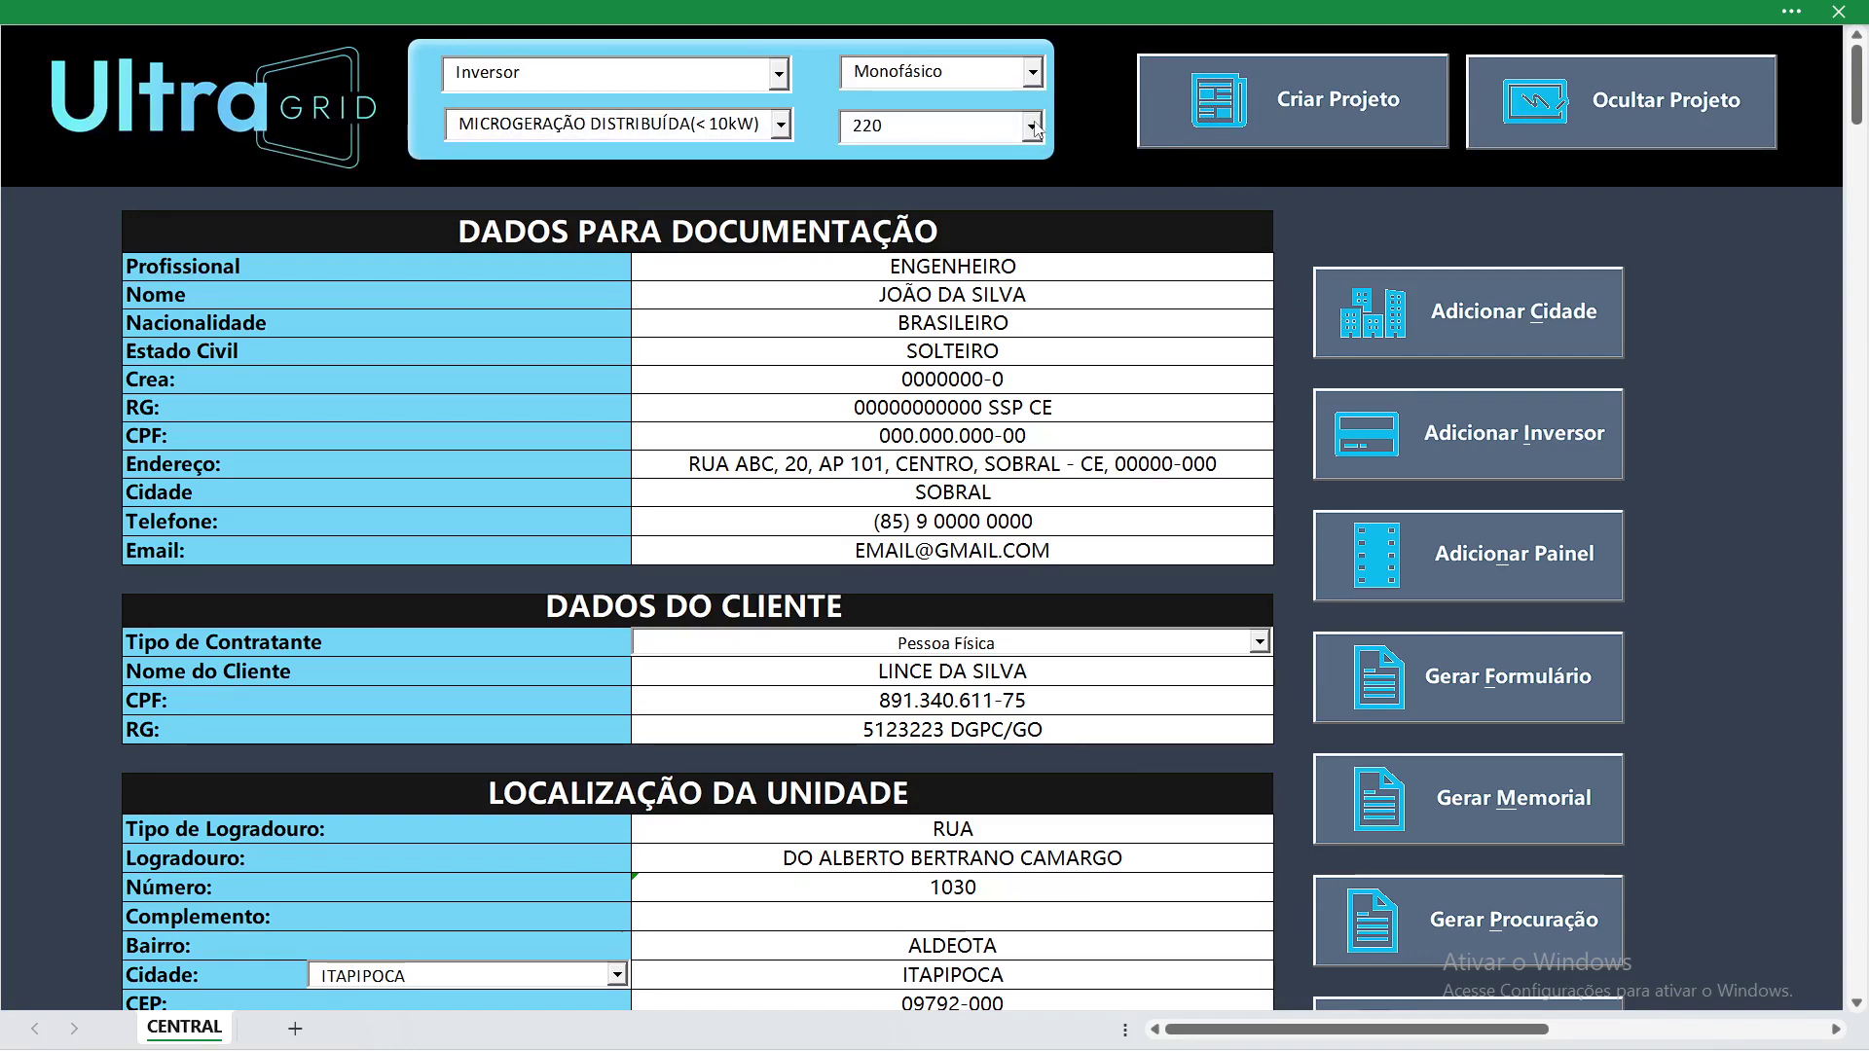
left_click(971, 81)
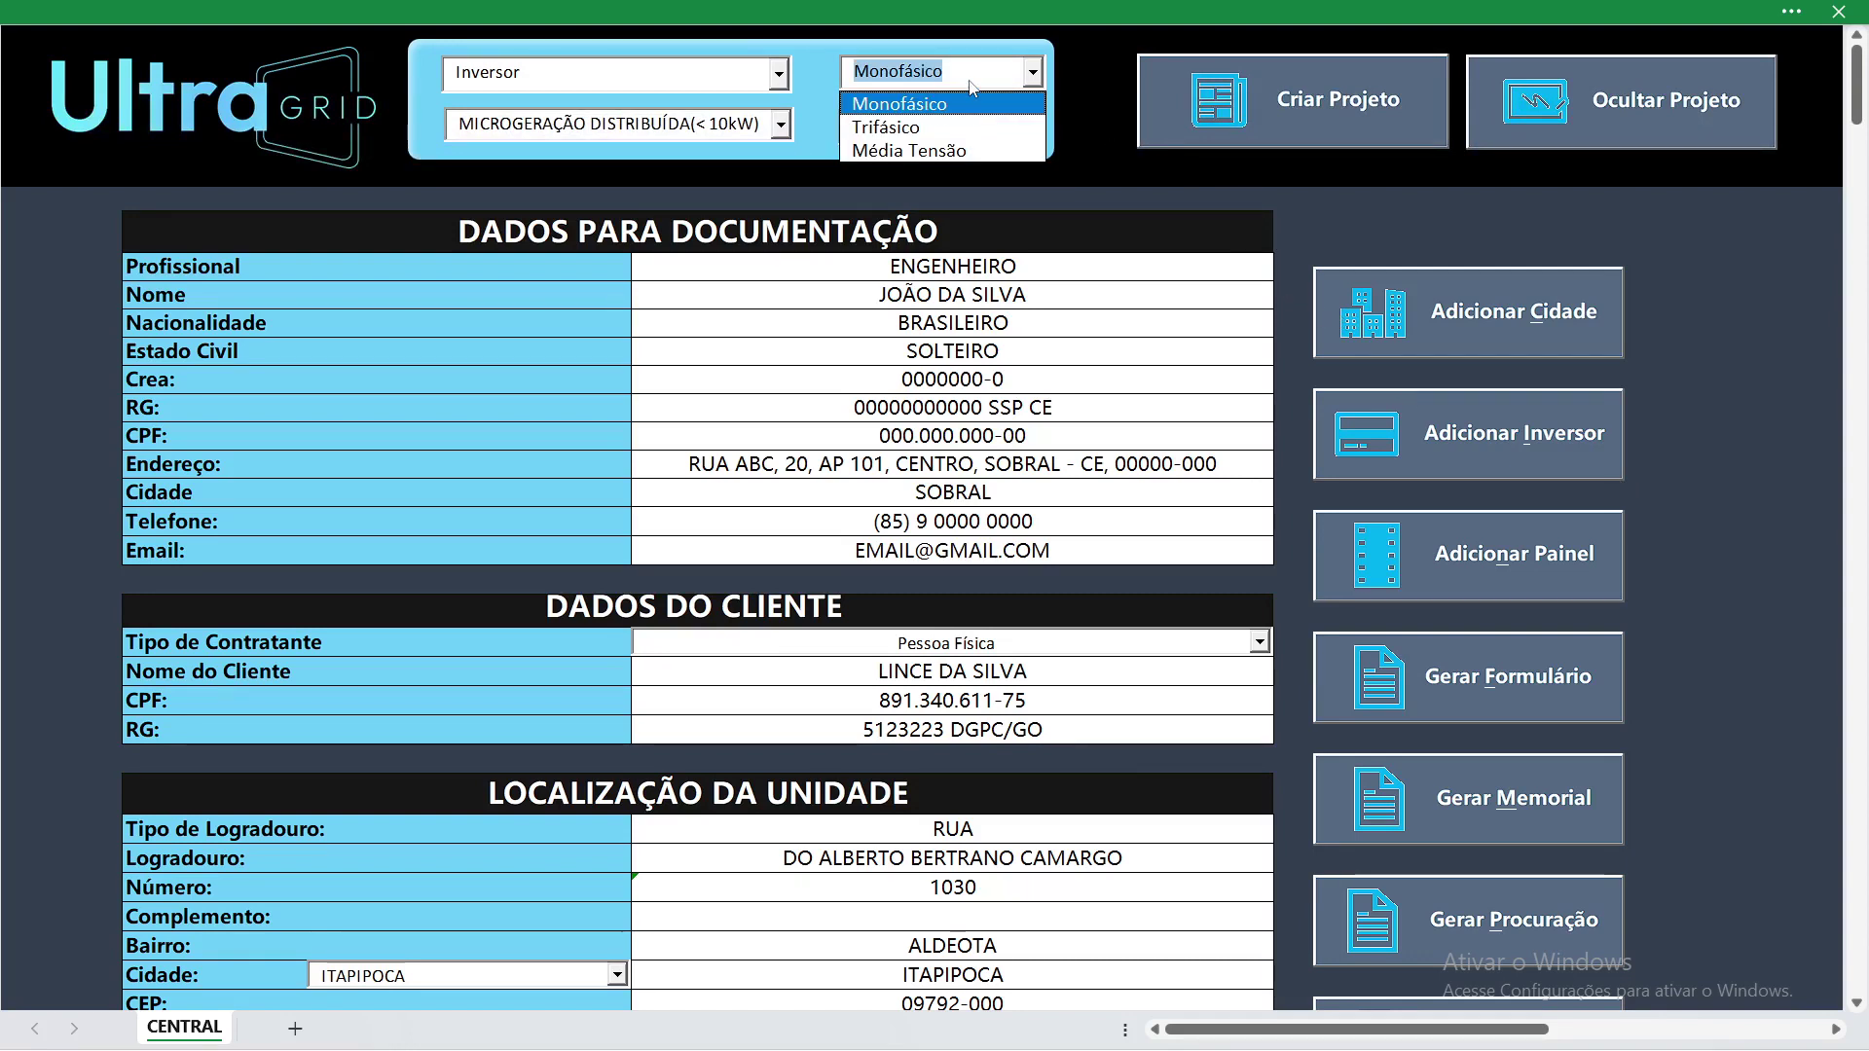
left_click(905, 149)
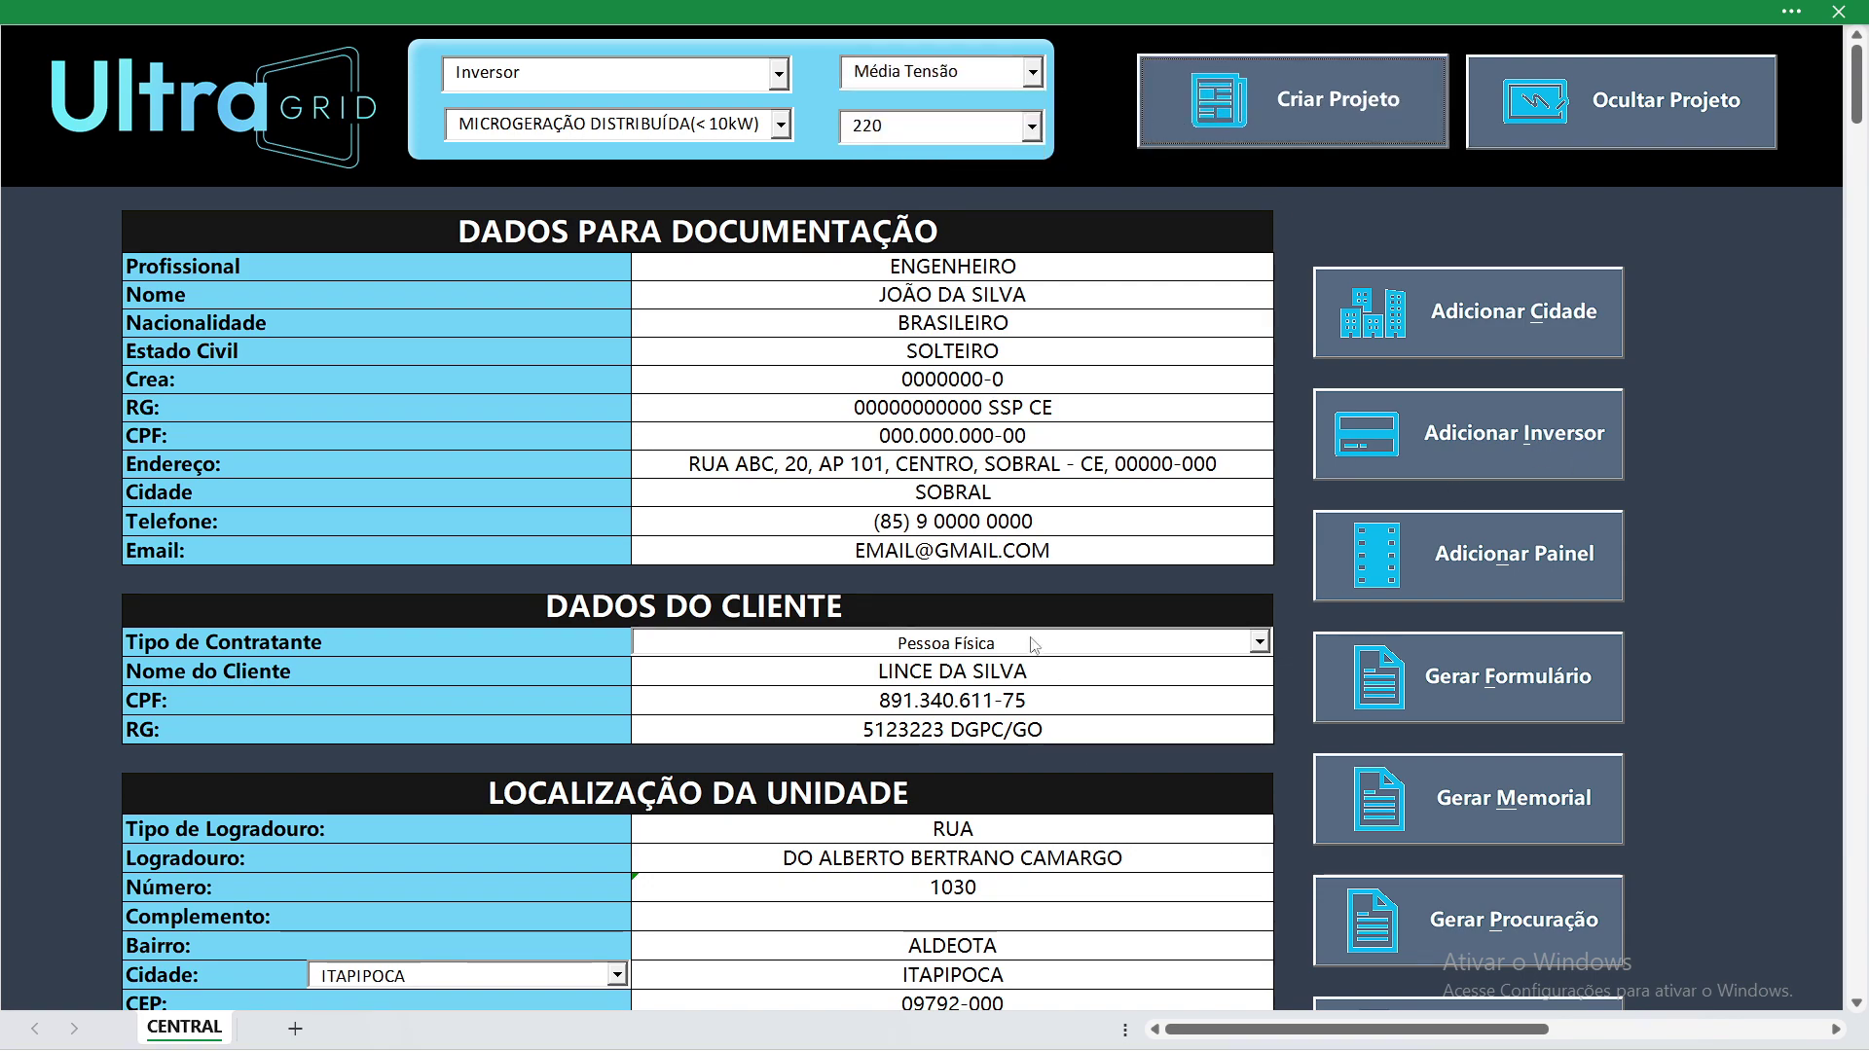
scroll(1048, 625, "down", 12)
scroll(1047, 624, "down", 5)
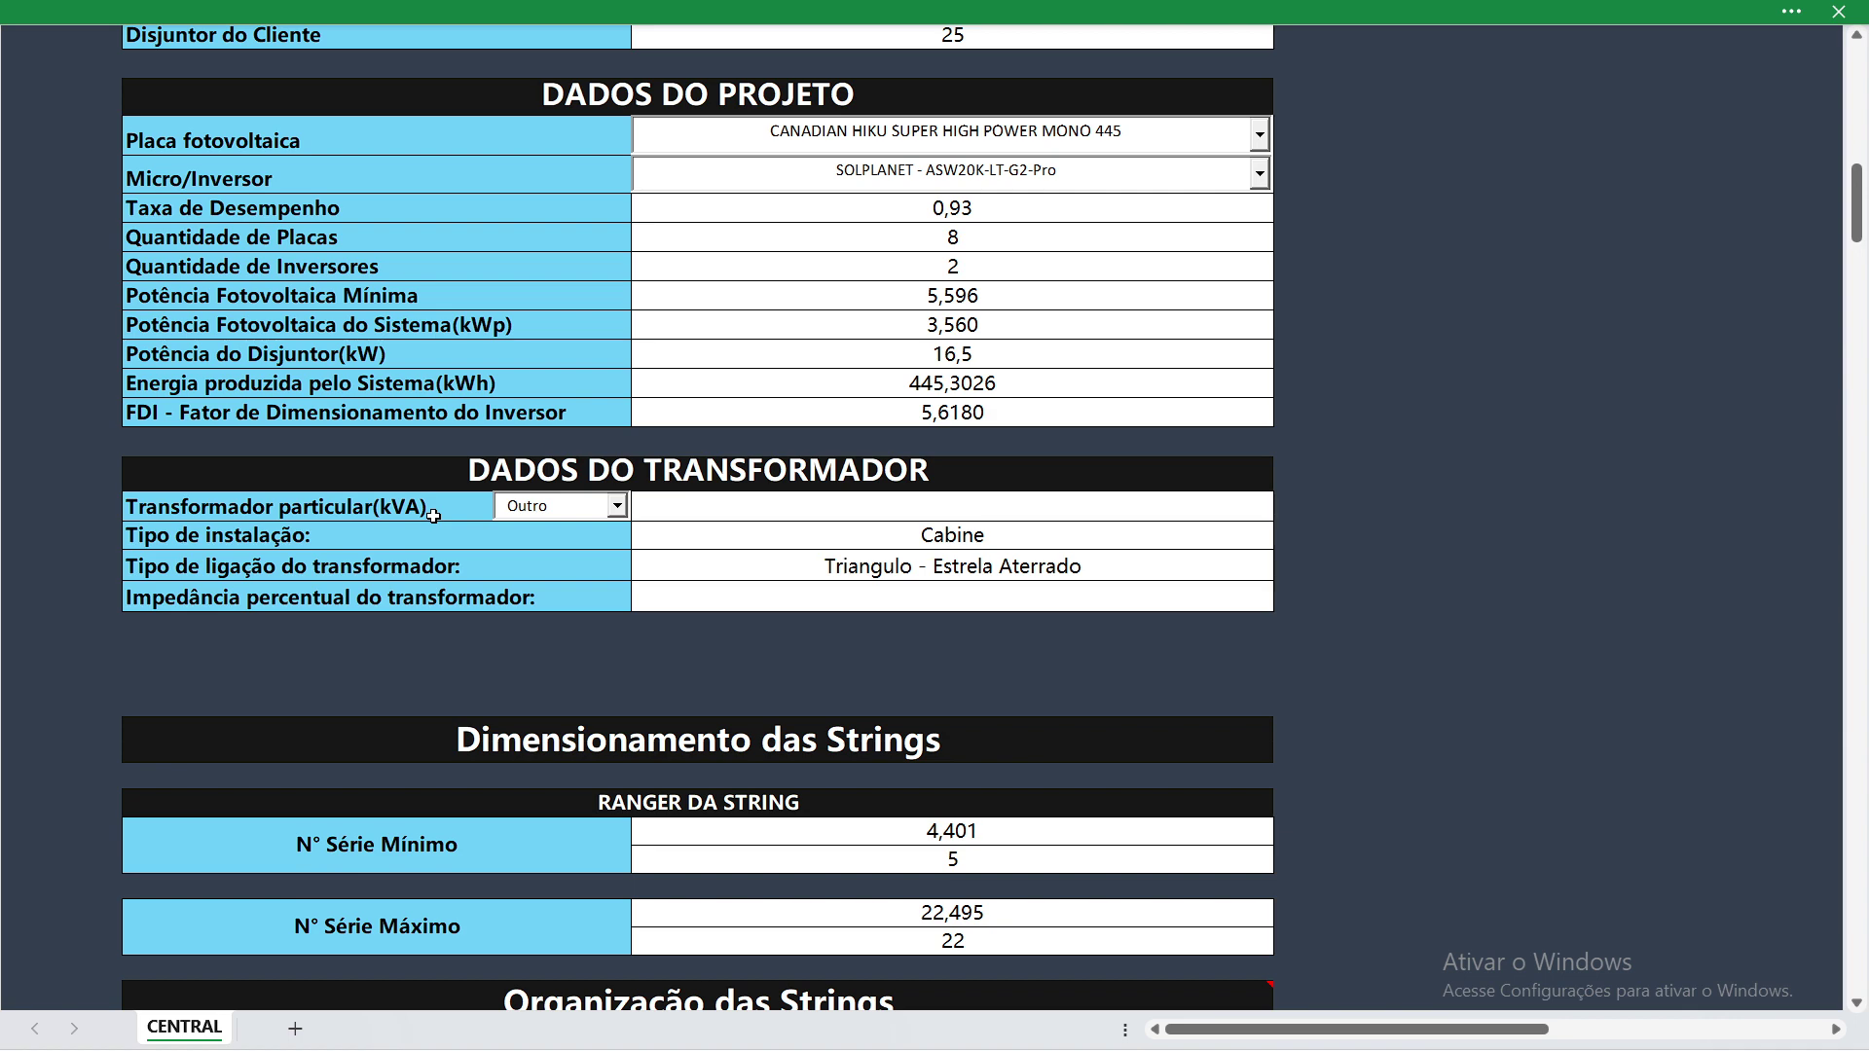
Step: Open the Banco de Dados Solarimetria form, browse its list of cities with annual values, and close both windows
scroll(433, 516, "up", 20)
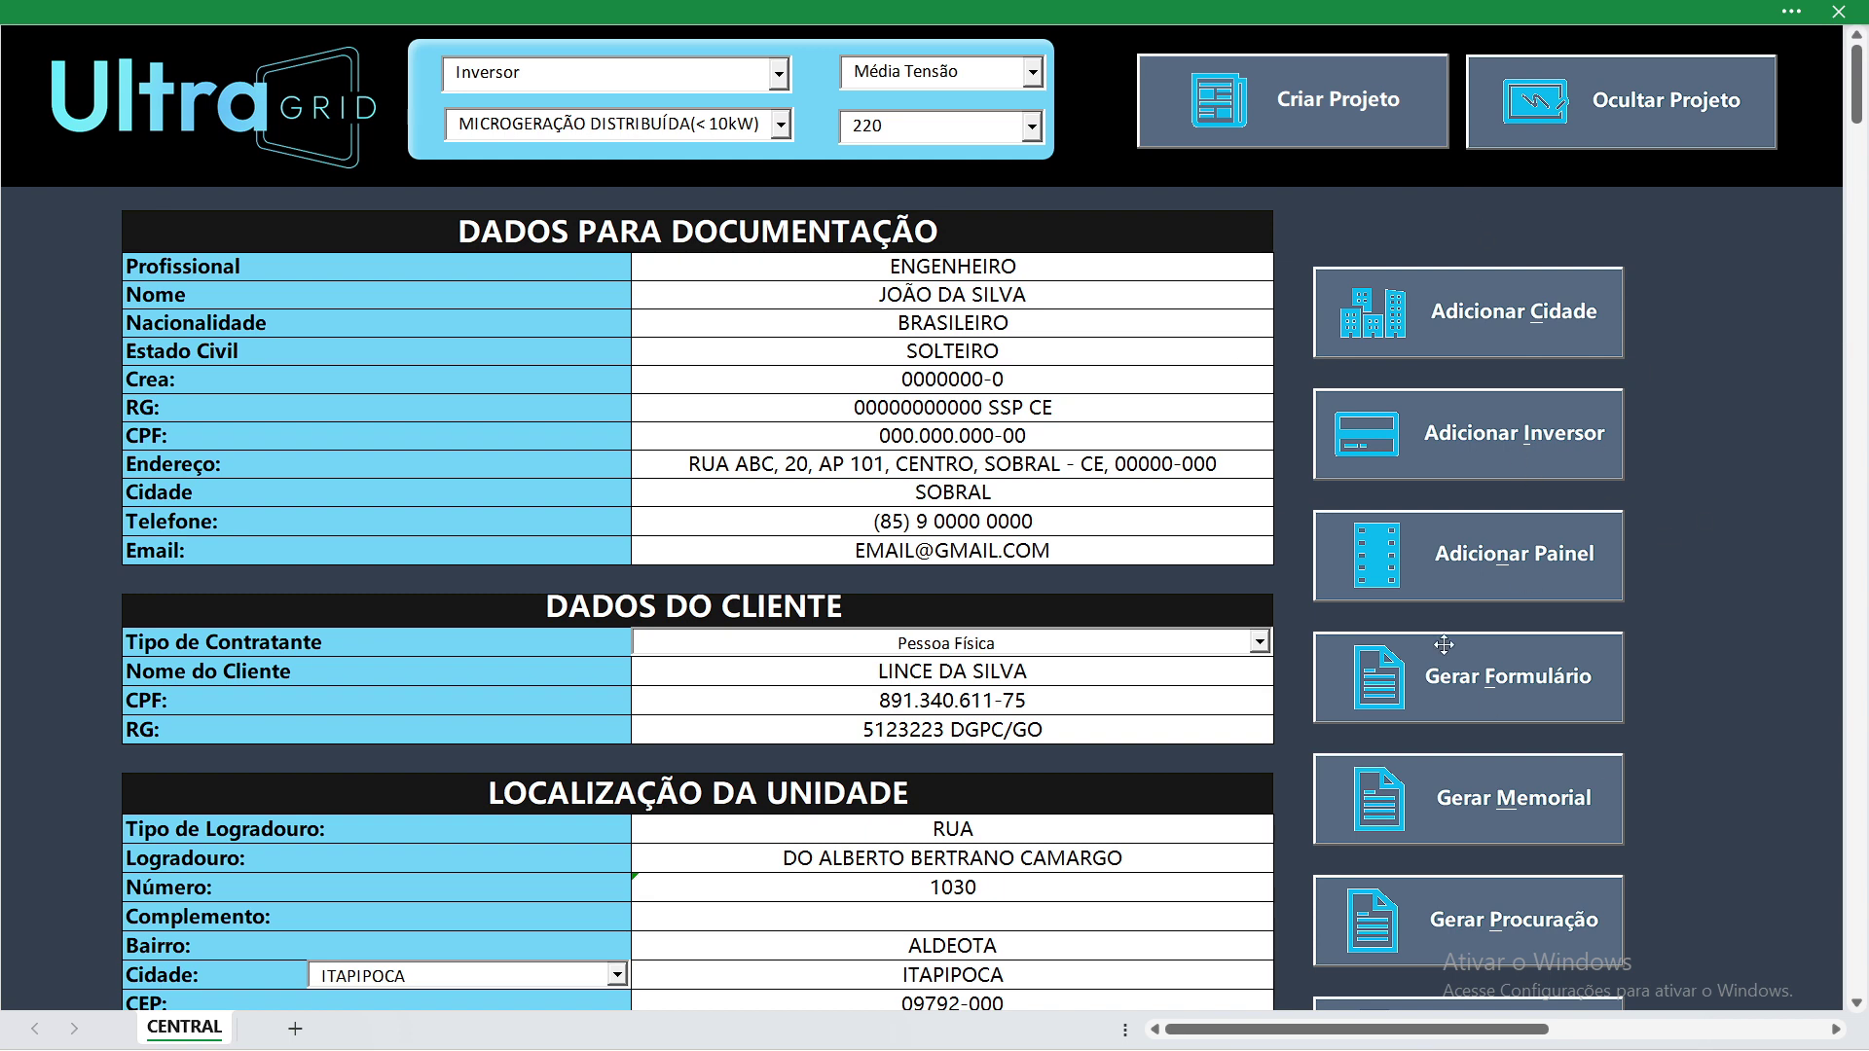
left_click(1485, 342)
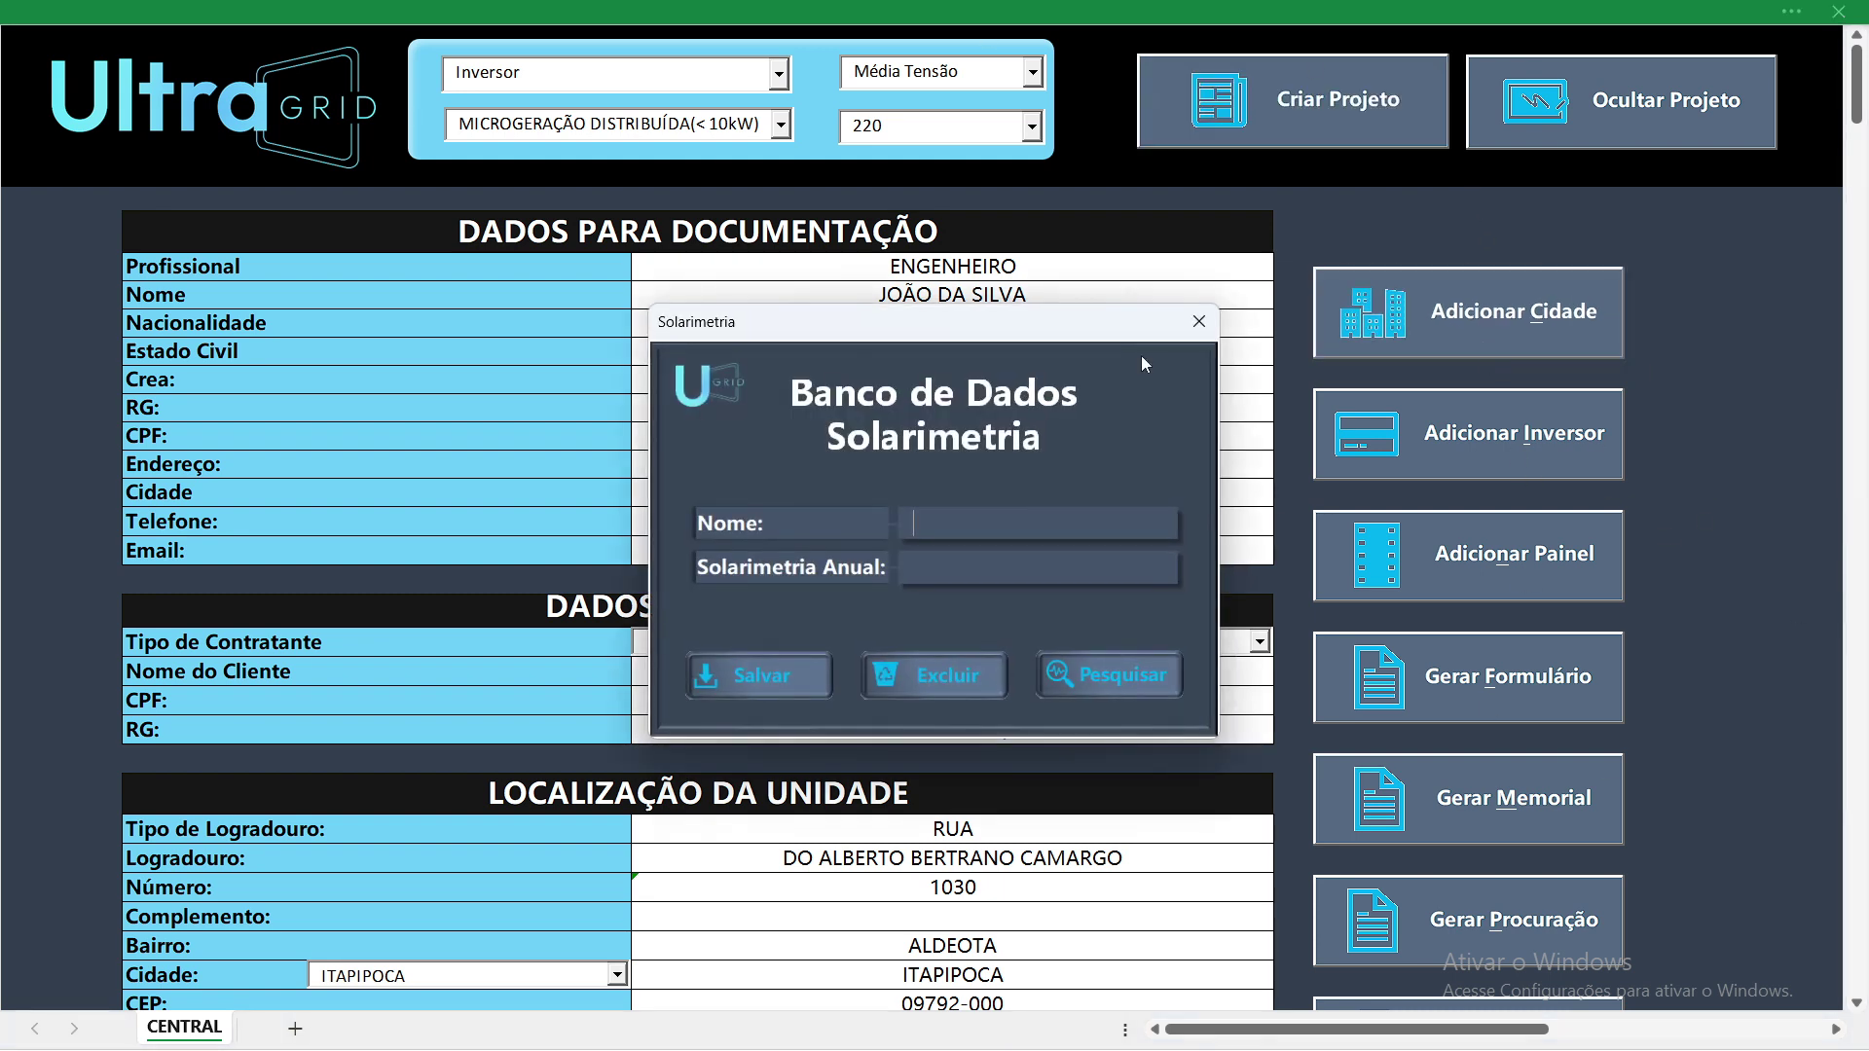
left_click(1084, 664)
left_click_drag(1113, 499, 1121, 374)
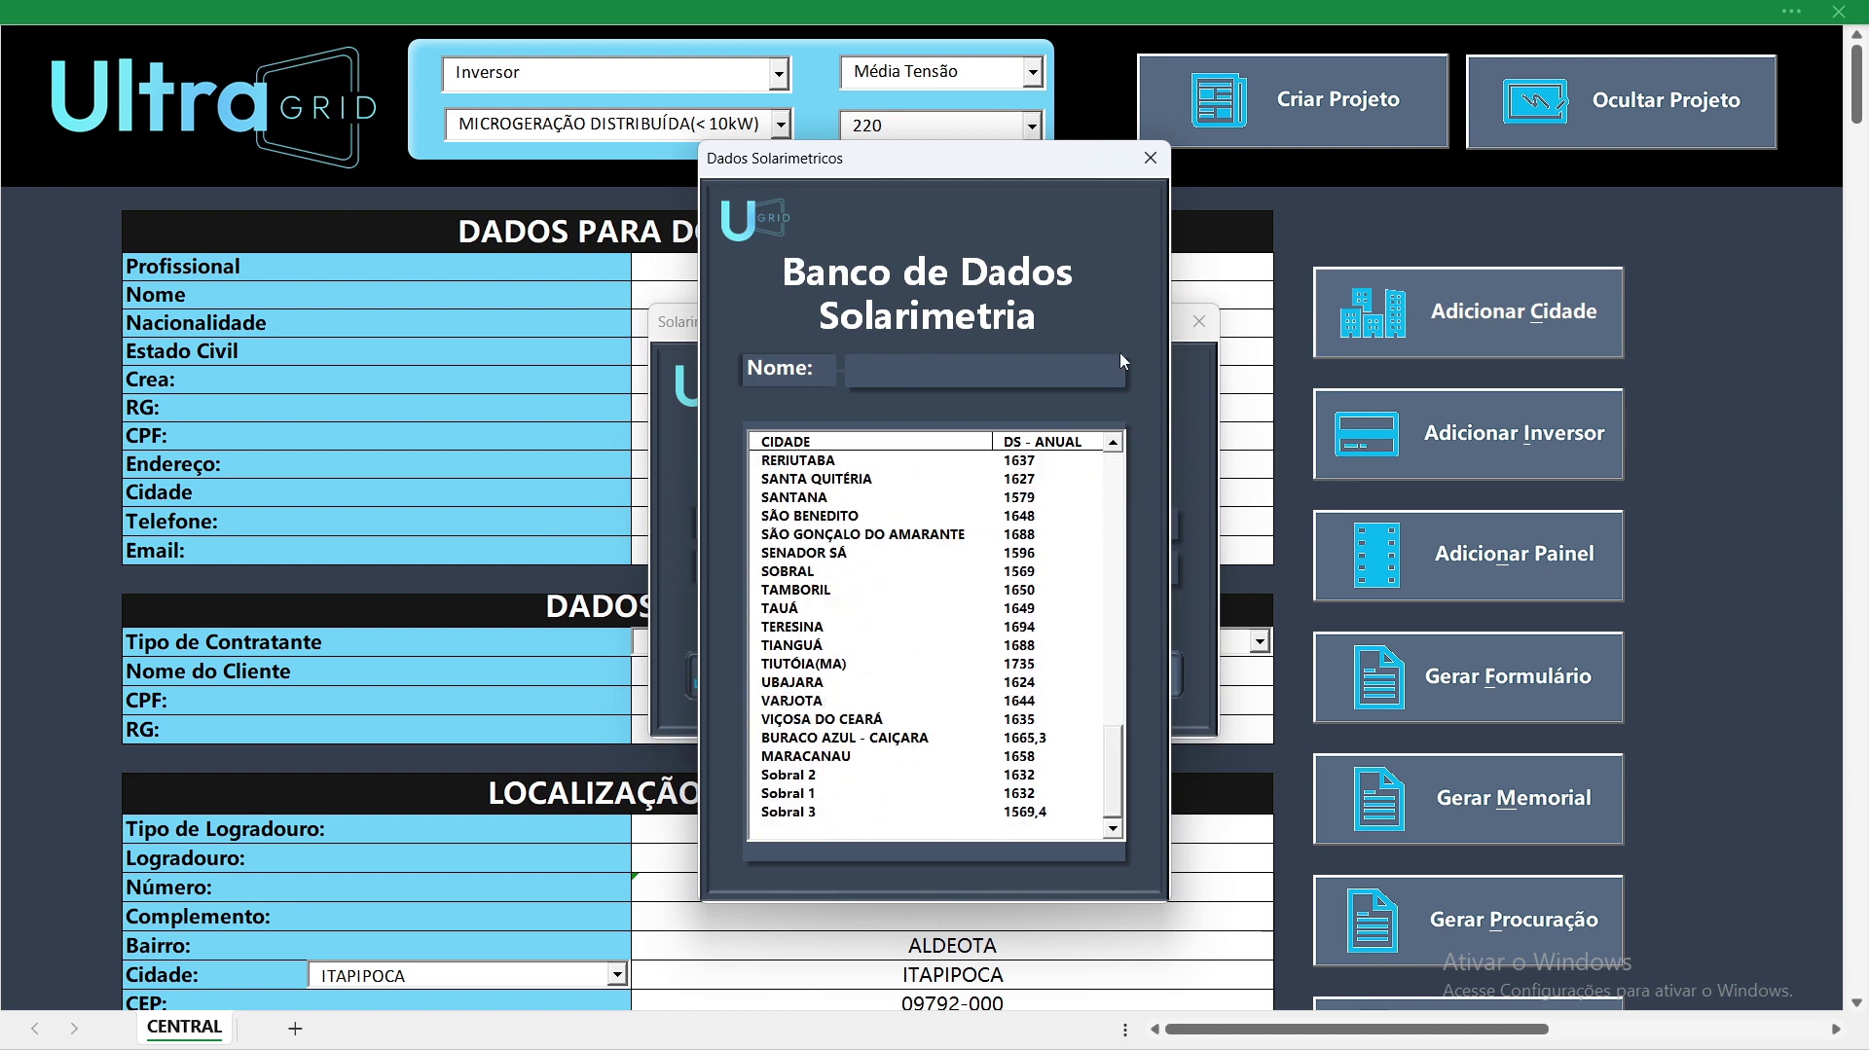
left_click(1150, 158)
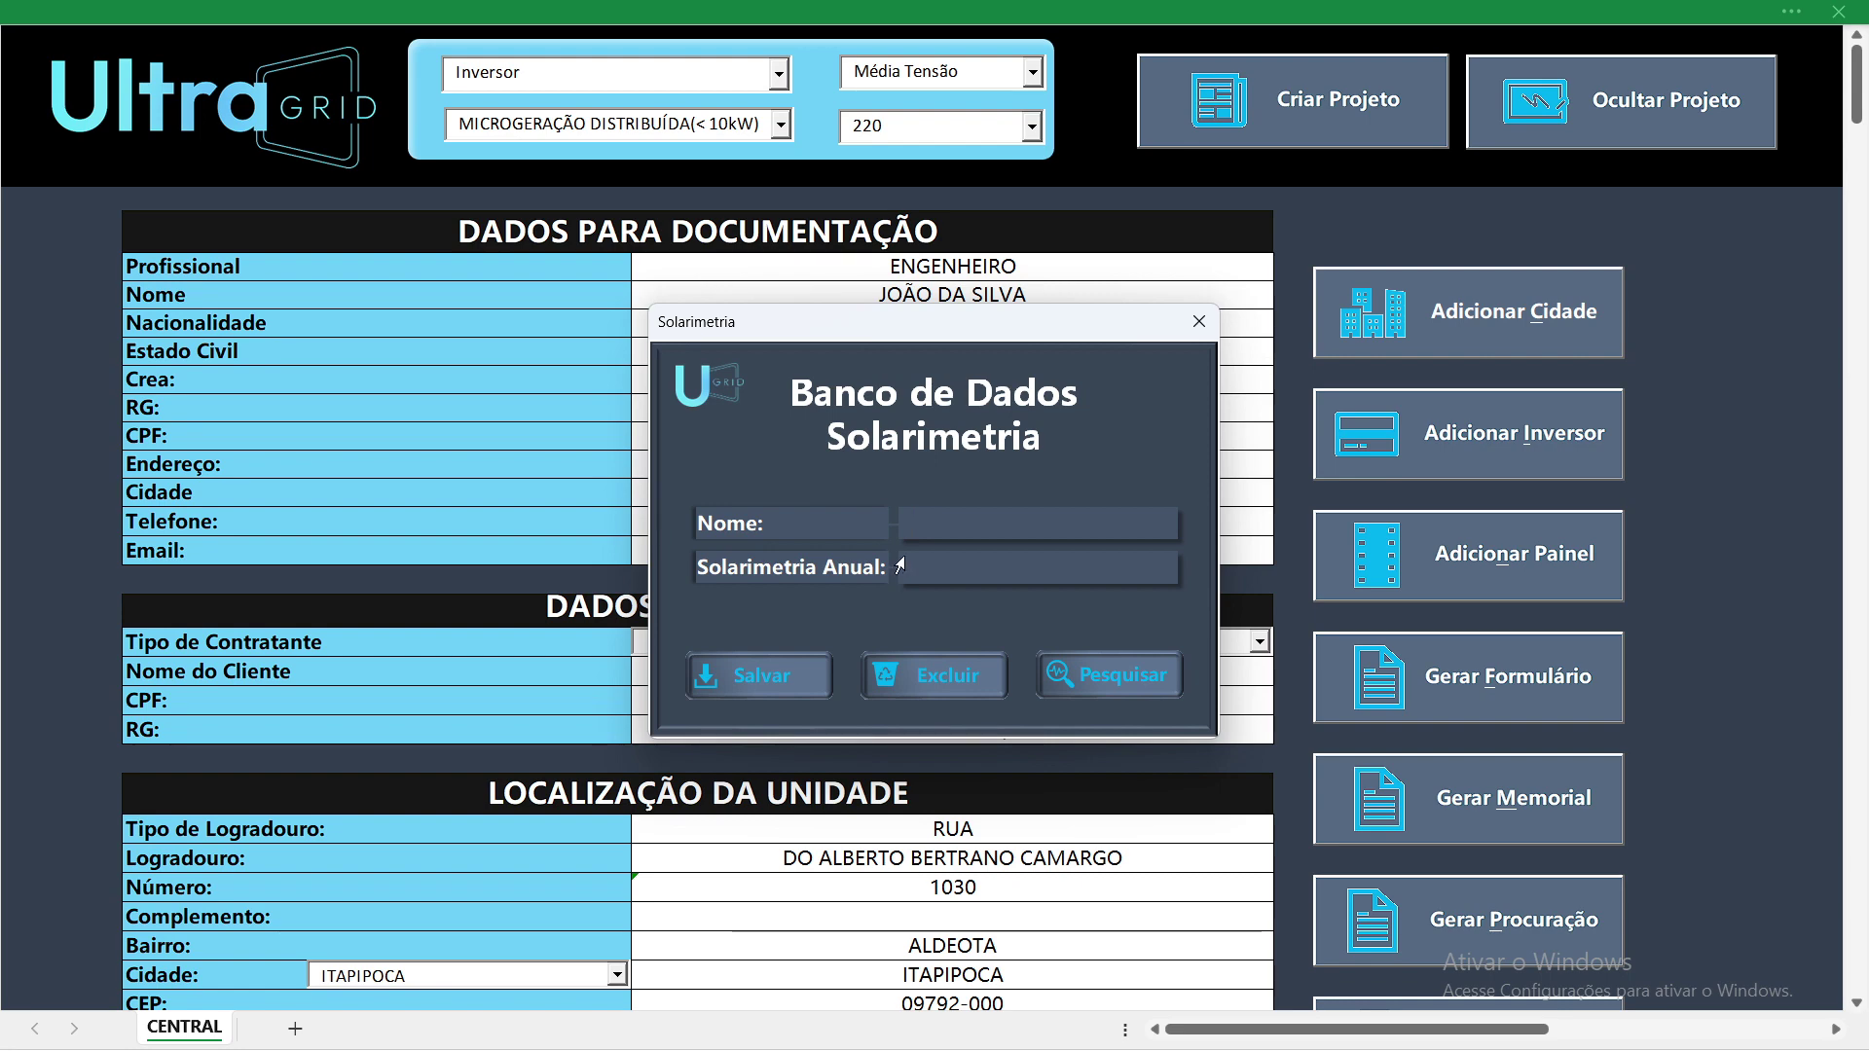
left_click(1216, 320)
Step: Open the Inversores Fotovoltaicos database form, browse the registered inverters, and close both windows
left_click(1445, 438)
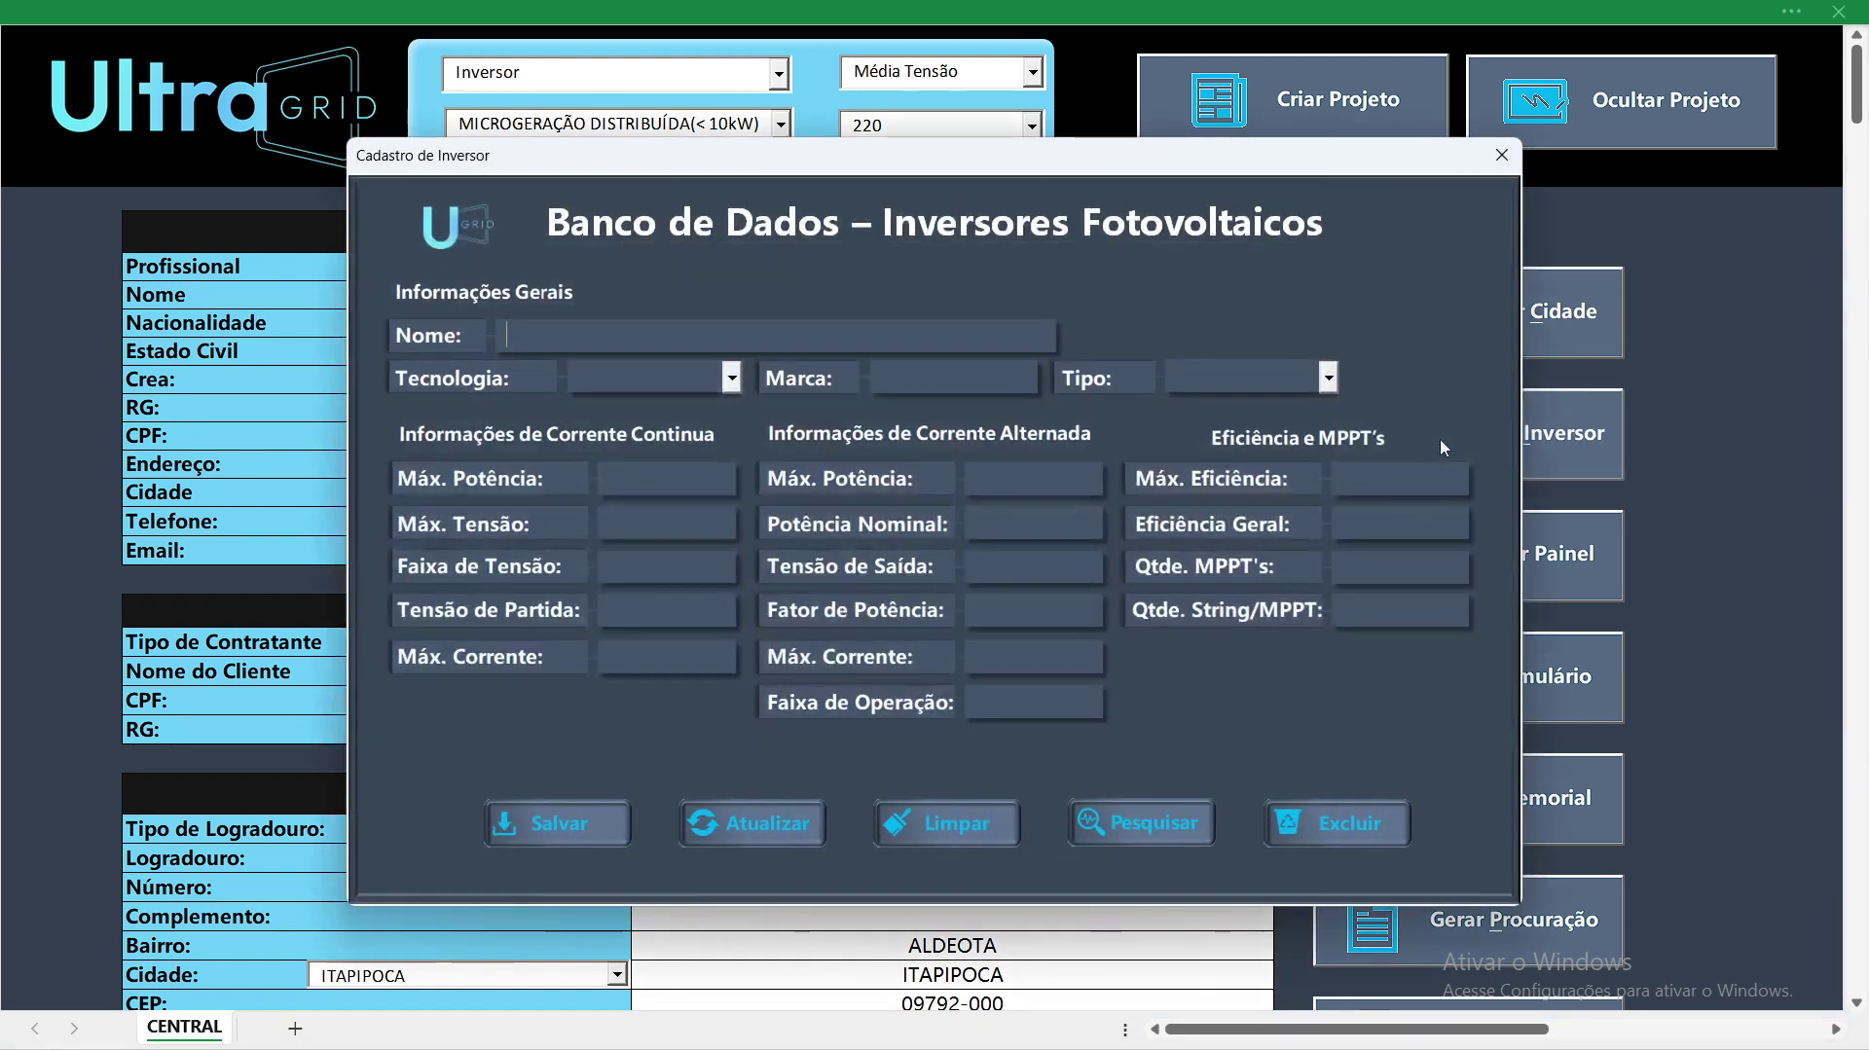
left_click(1128, 826)
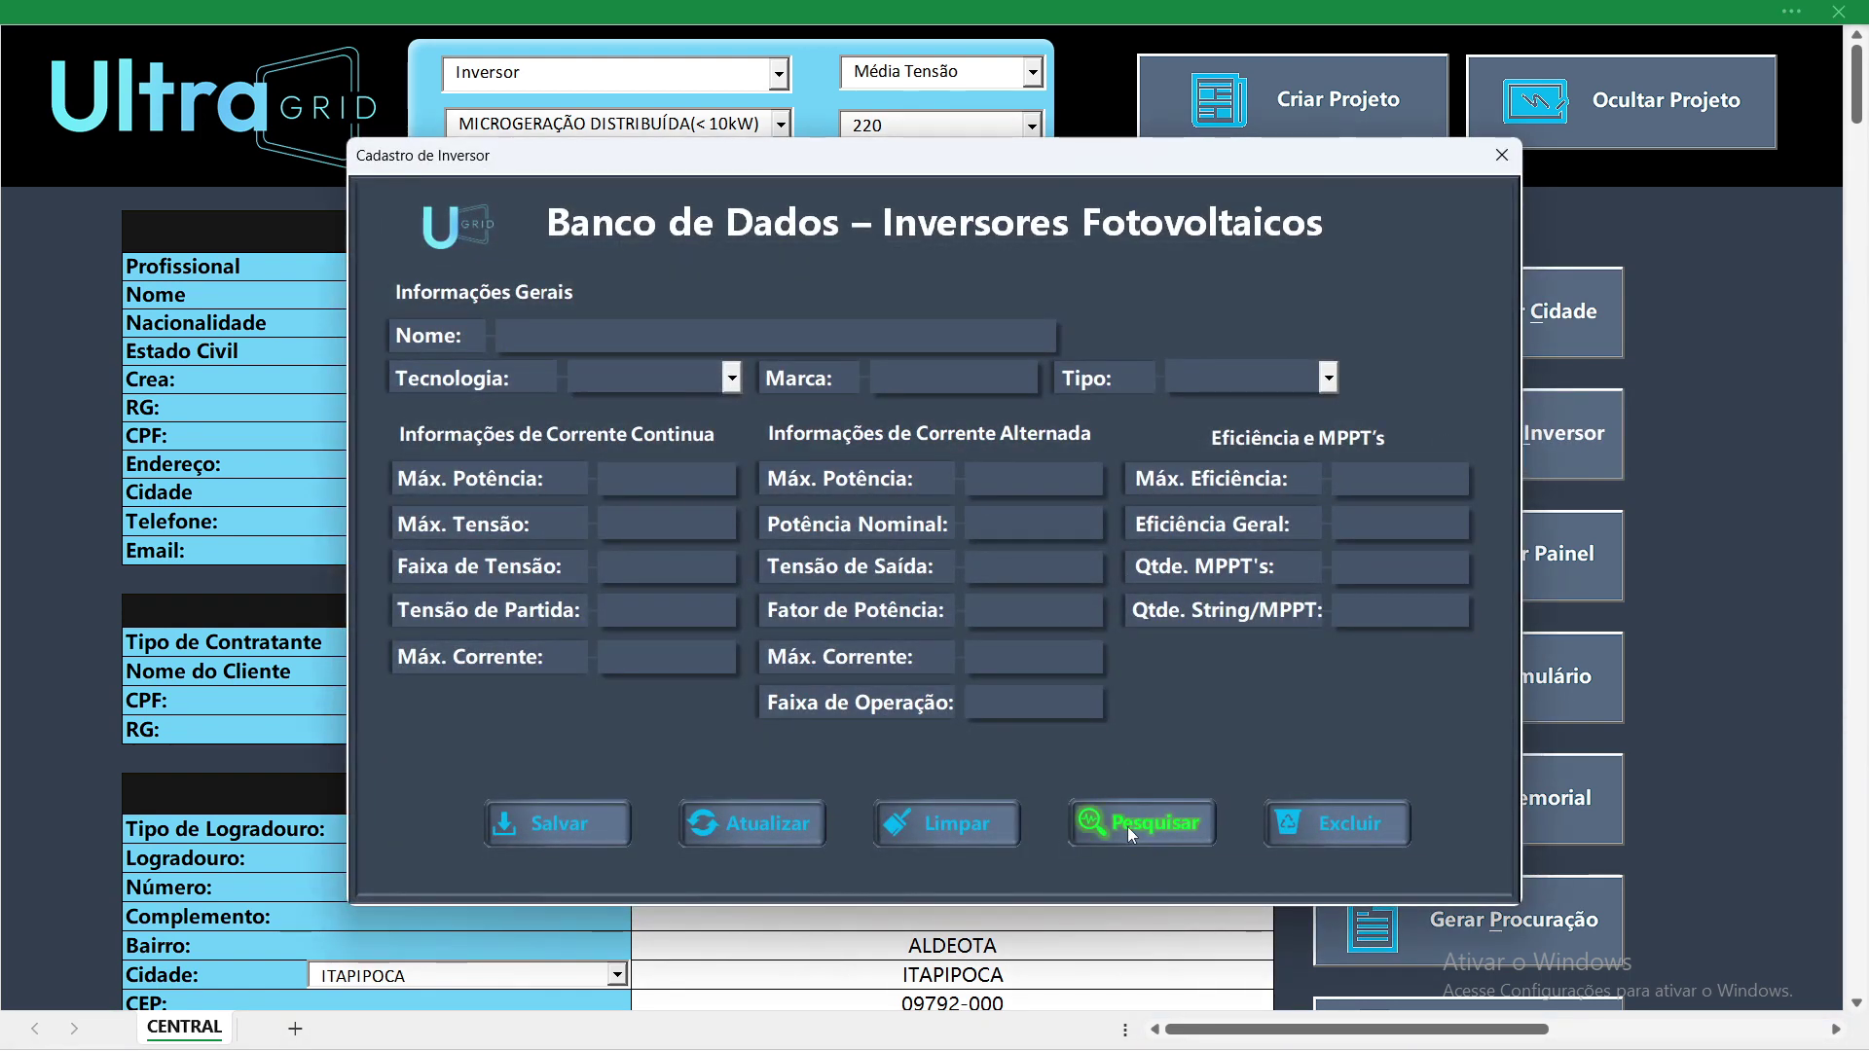
left_click_drag(1521, 505, 1521, 787)
left_click(1593, 155)
left_click(1501, 156)
Step: View the Painéis Fotovoltaicos registration form, close it, and look over the document generation options
left_click(1363, 557)
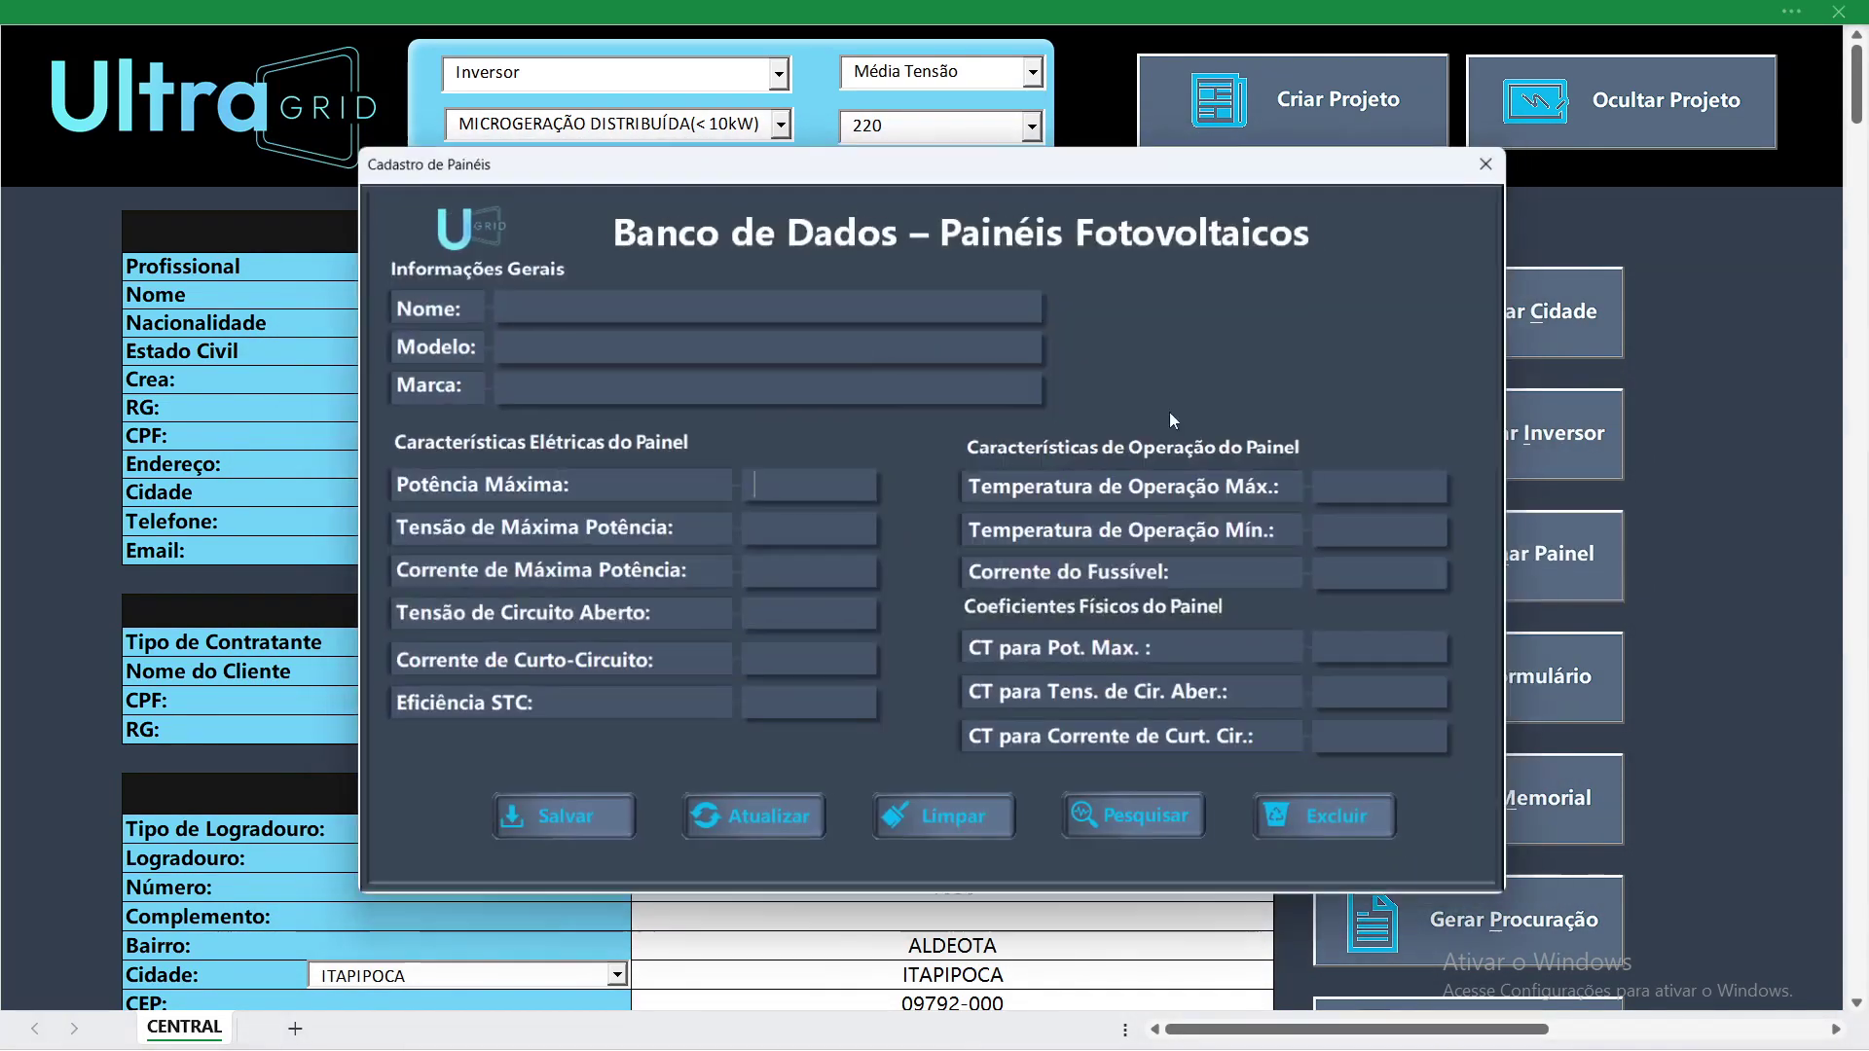
left_click(1499, 155)
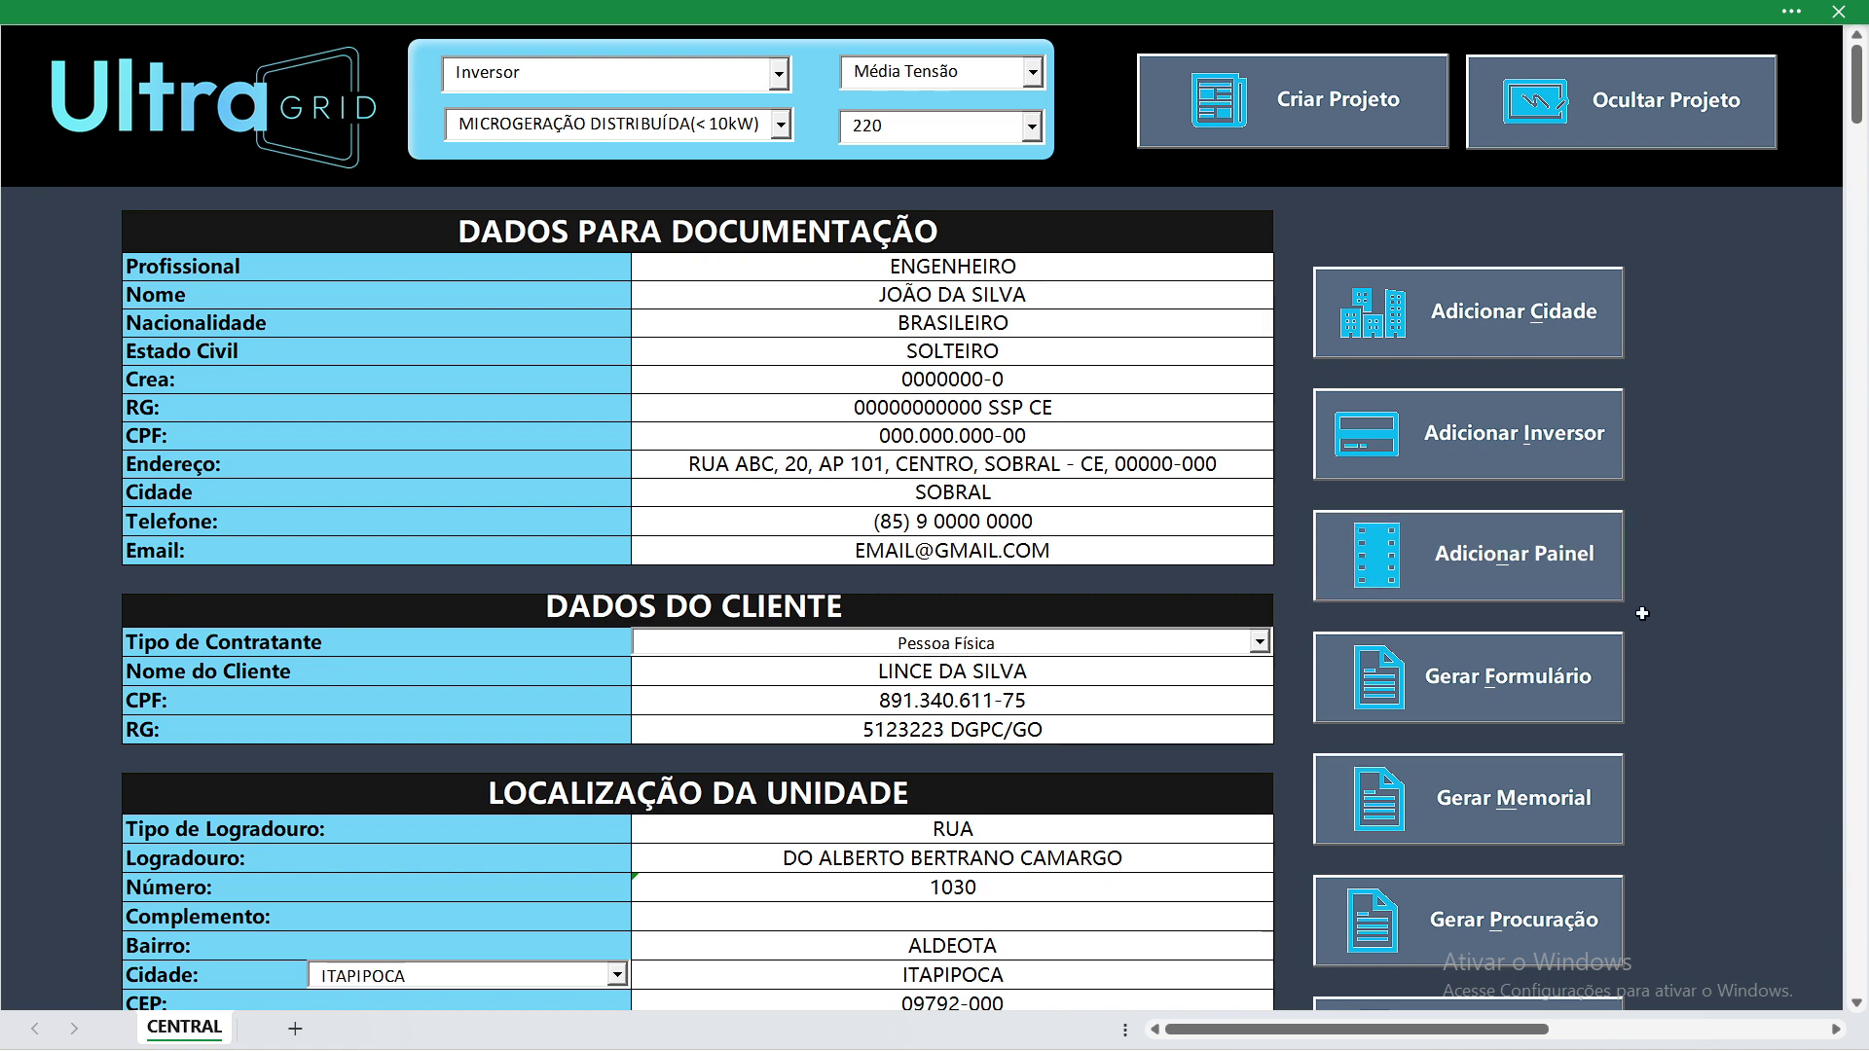
scroll(1645, 613, "down", 2)
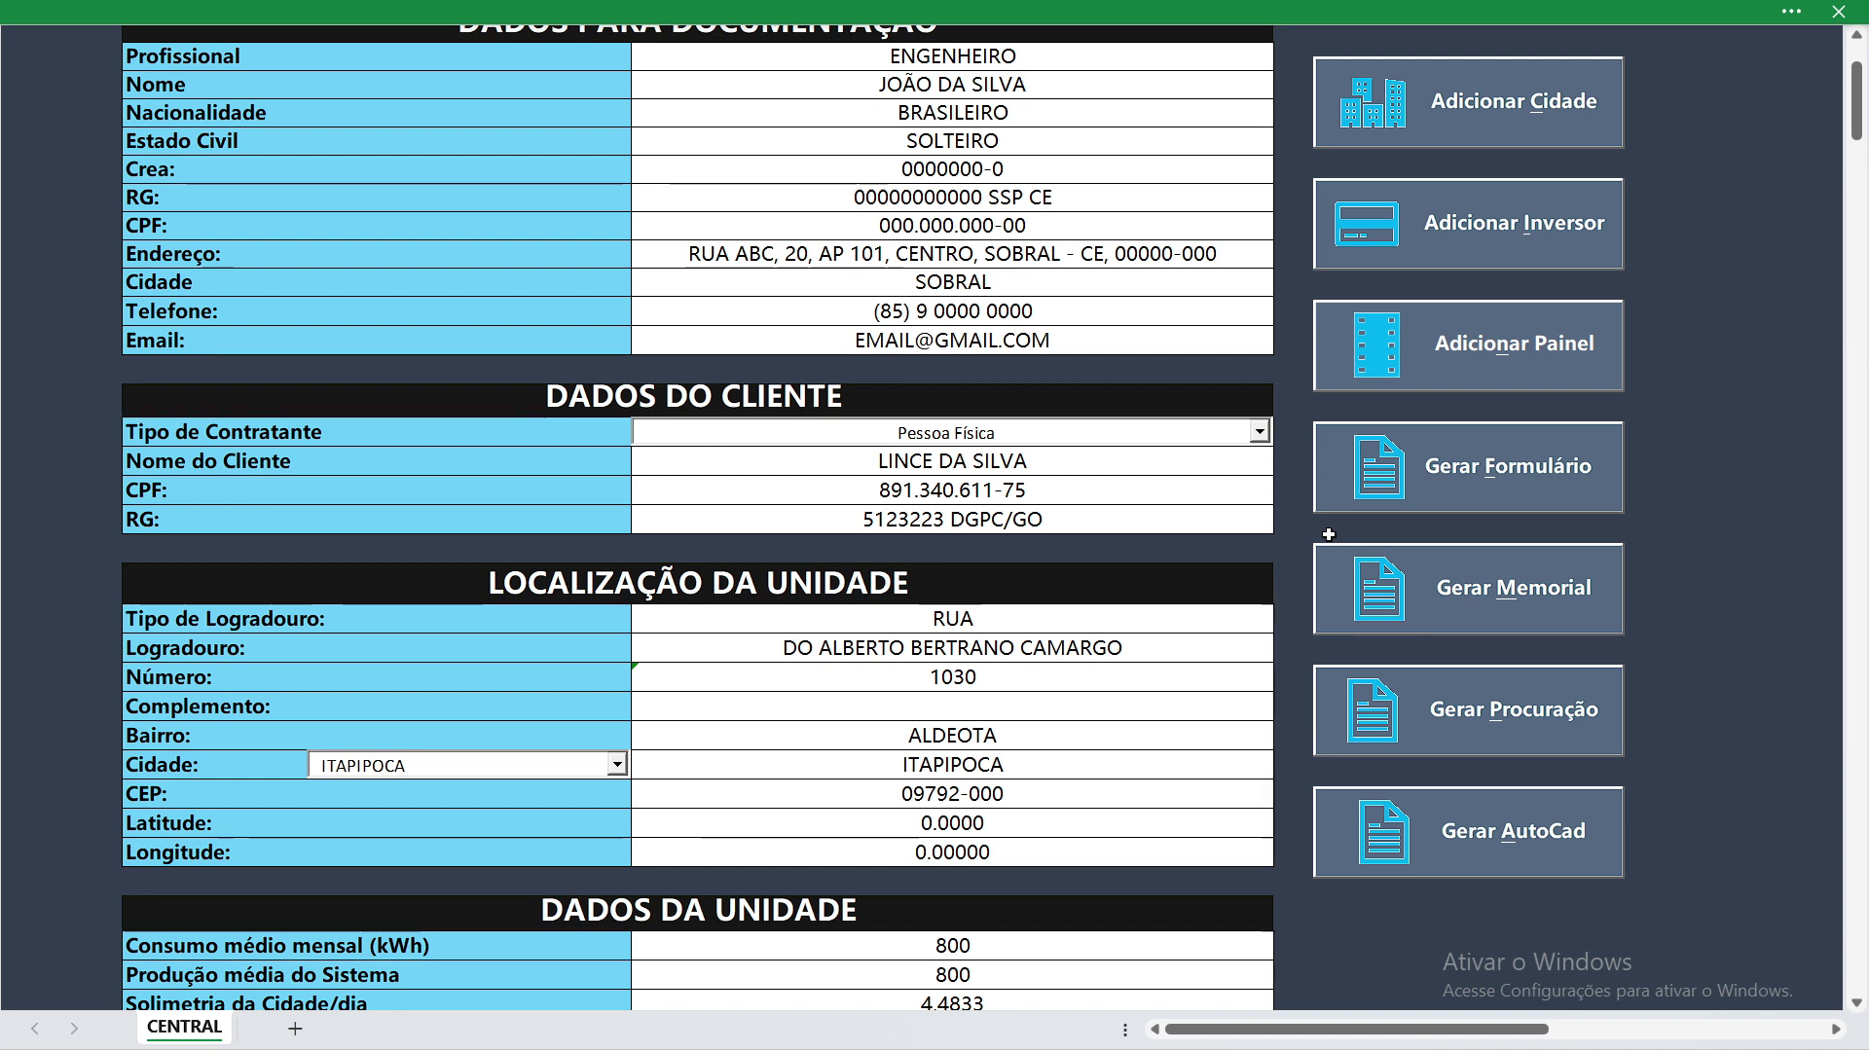
scroll(1232, 219, "up", 3)
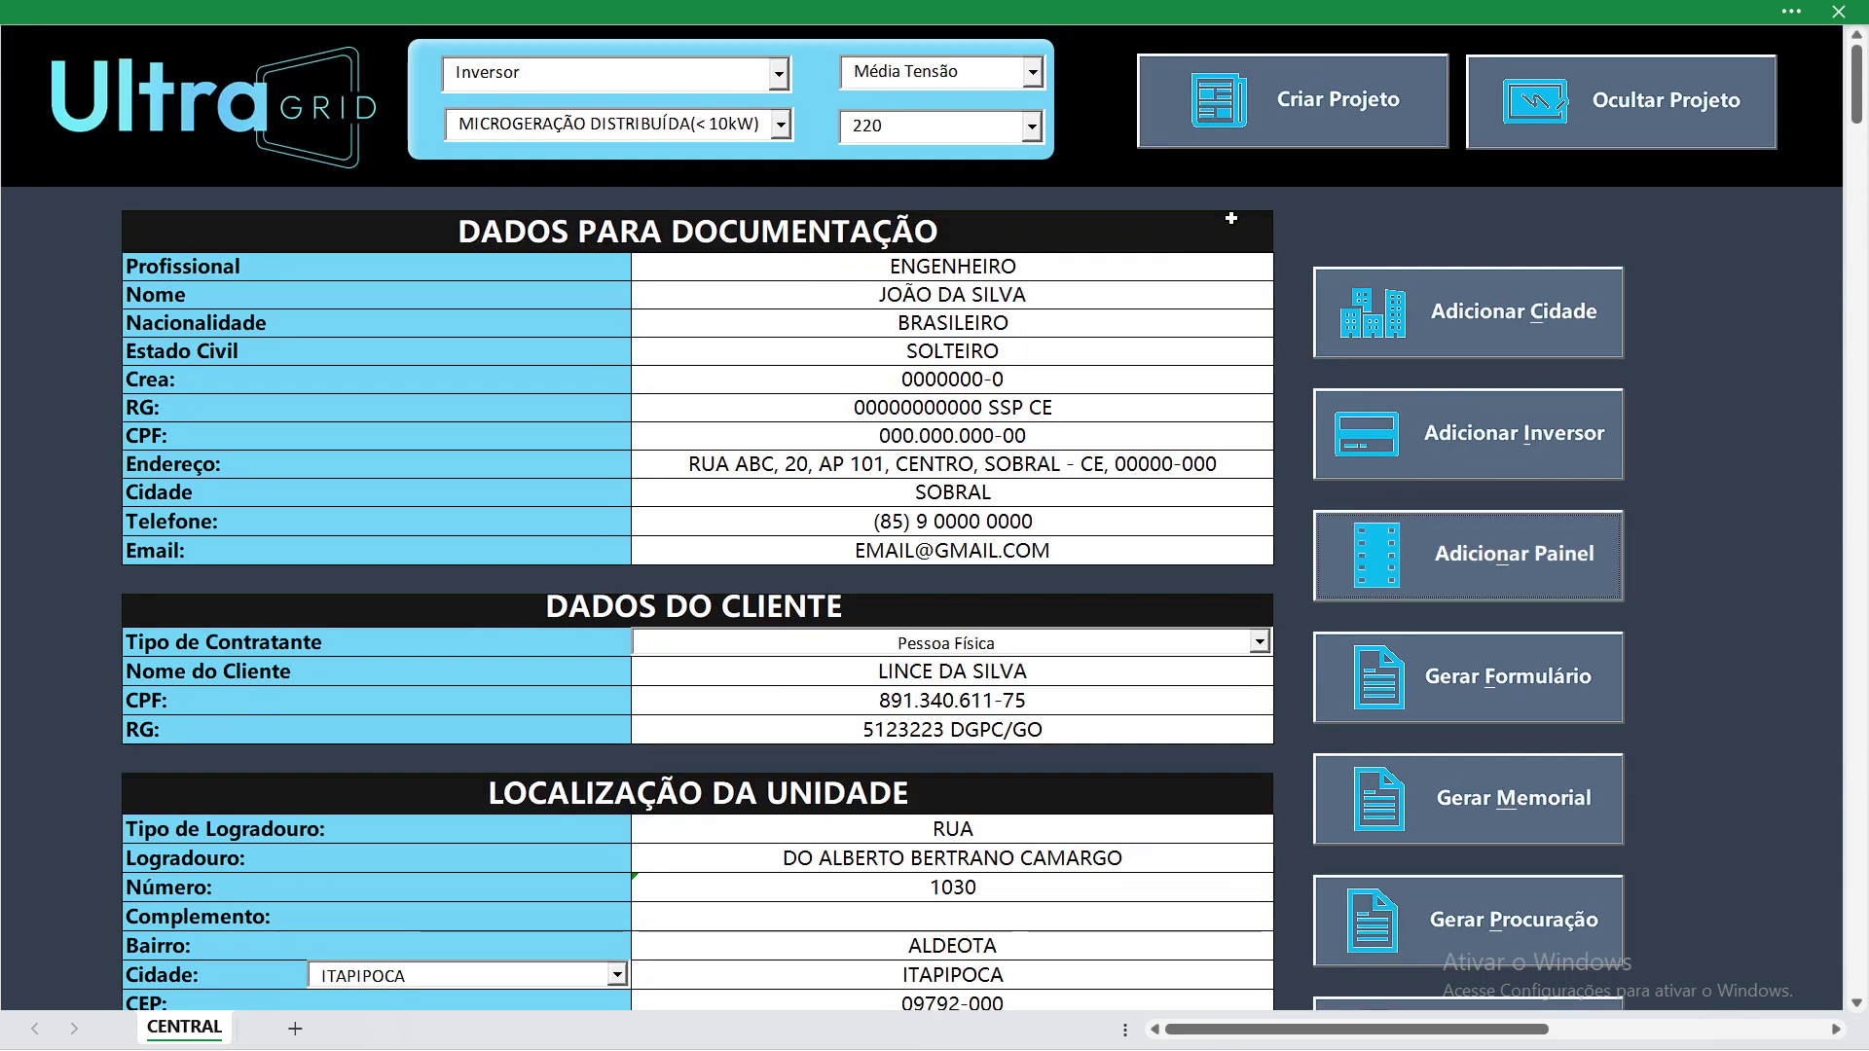